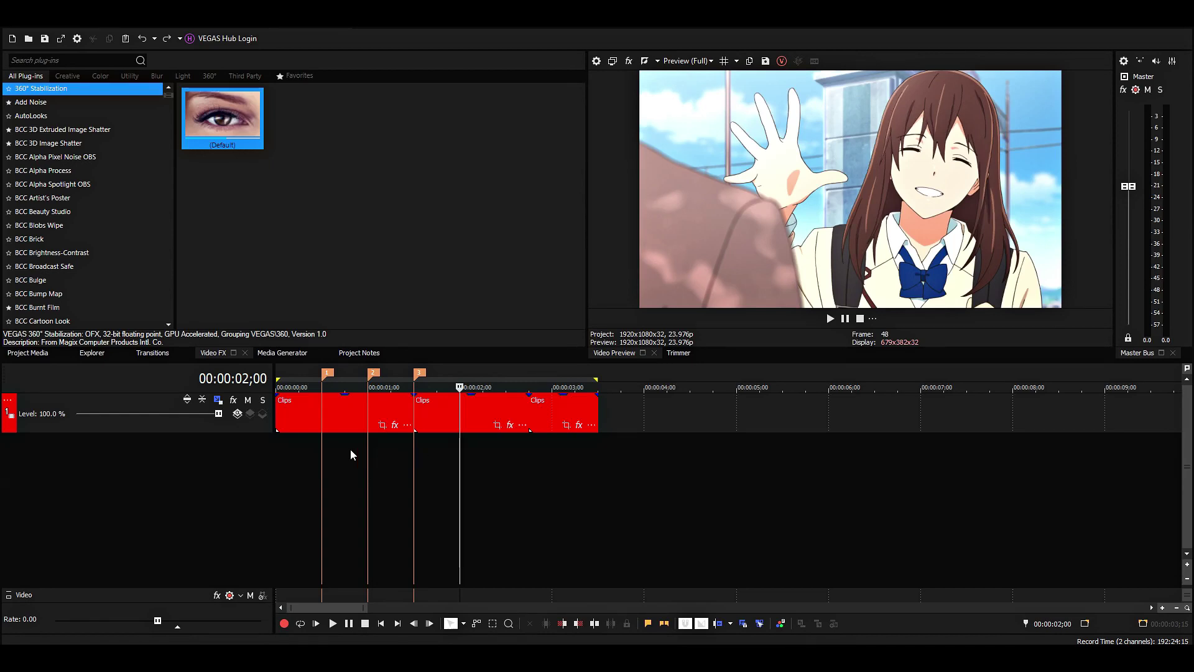
- Insert four new video tracks above the track that holds the clips
click(349, 449)
click(548, 446)
click(486, 446)
key(ctrl+shift+q)
key(ctrl+shift+q)
key(ctrl+shift+q)
key(ctrl+shift+q)
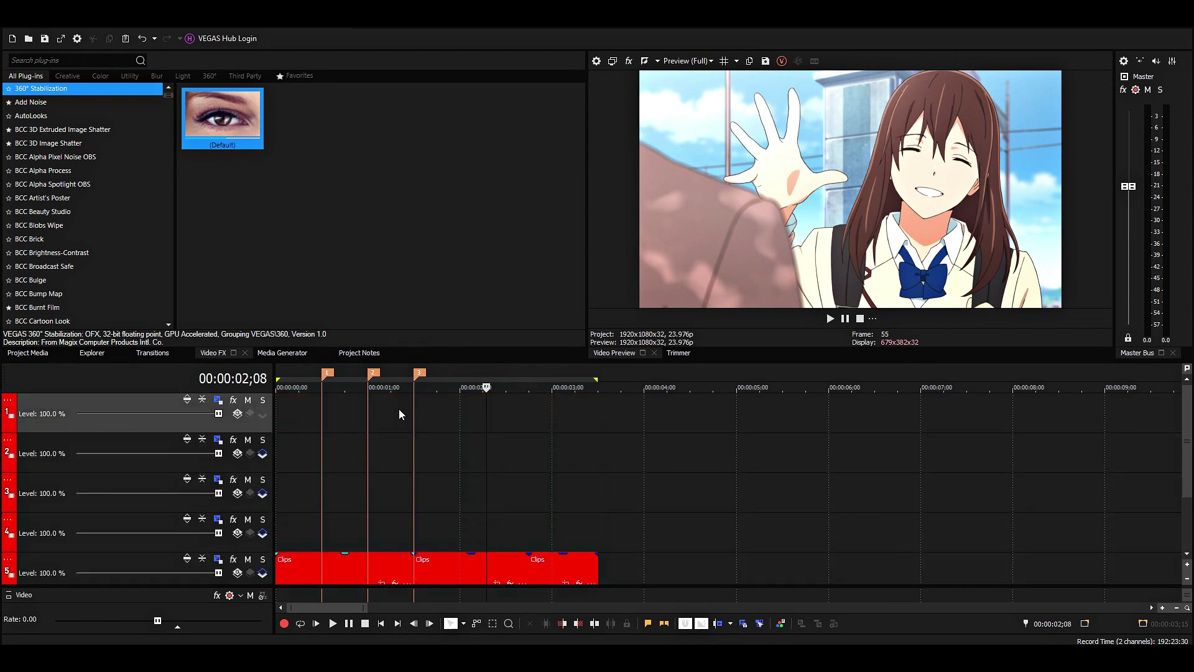
- Minimize the height of all five video tracks
click(204, 401)
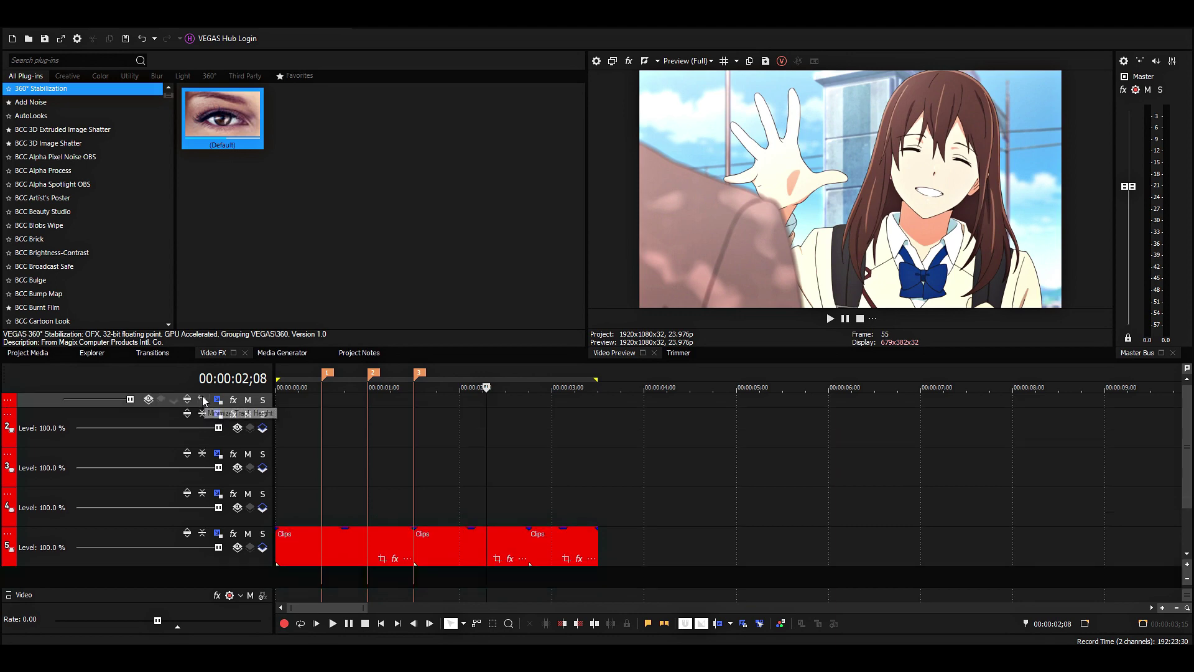
click(204, 401)
key(grave)
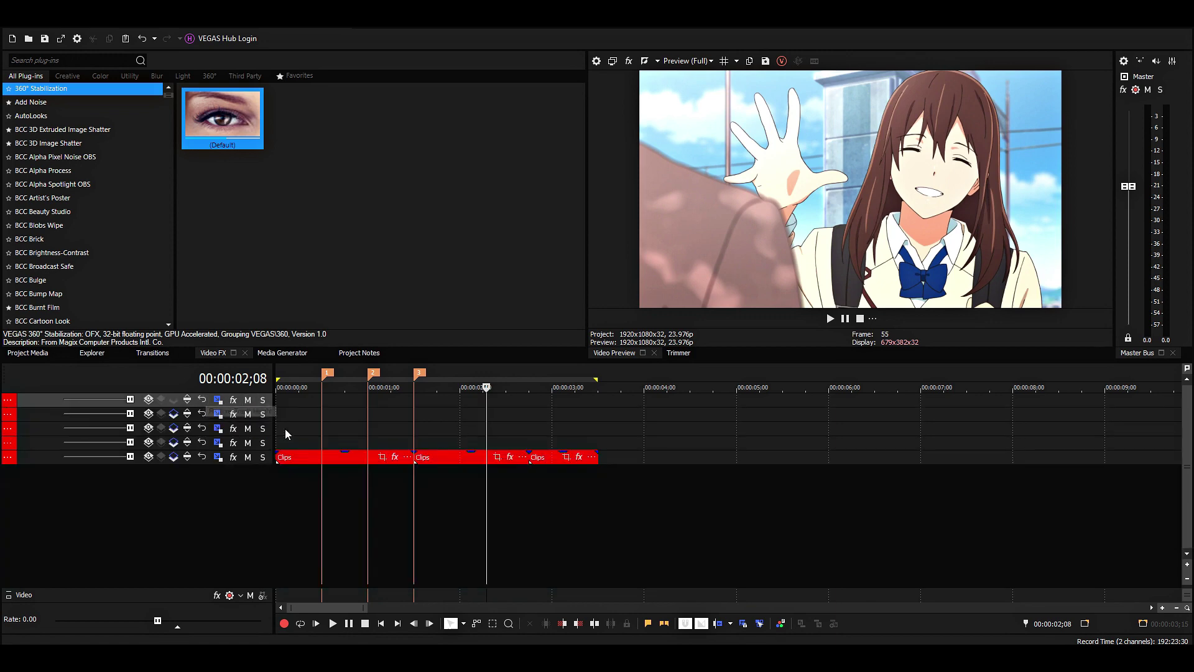
- Make tracks 2 to 5 compositing children of track 1, with tracks 3 to 5 nested under track 2
click(42, 418)
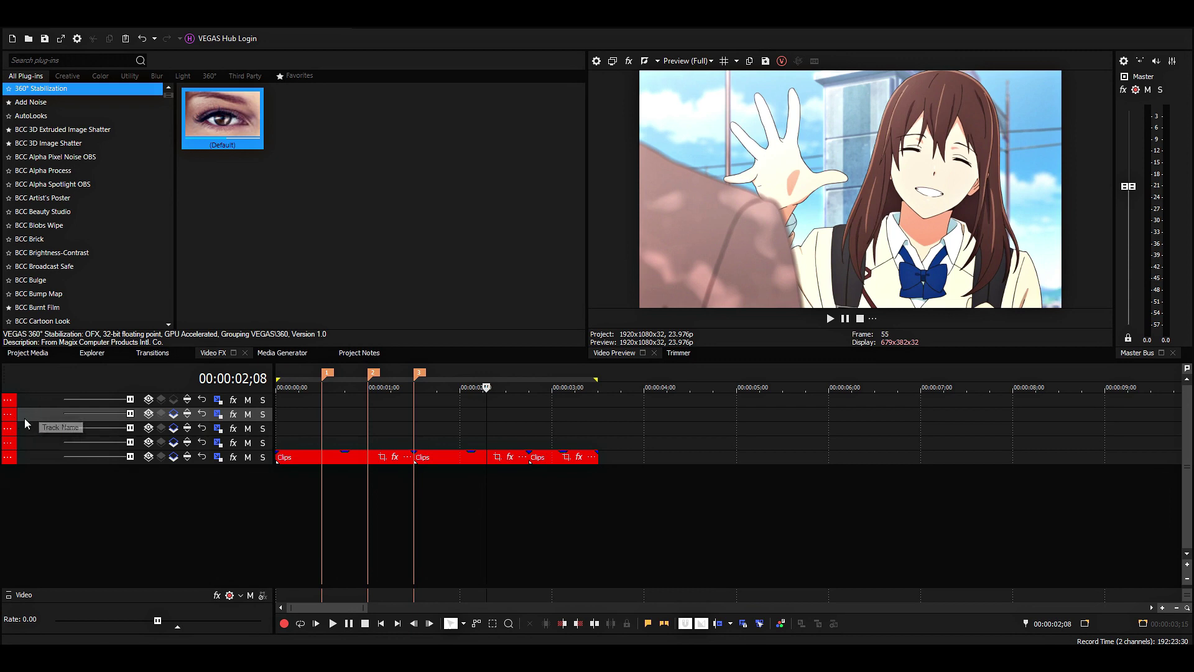
shift+click(43, 454)
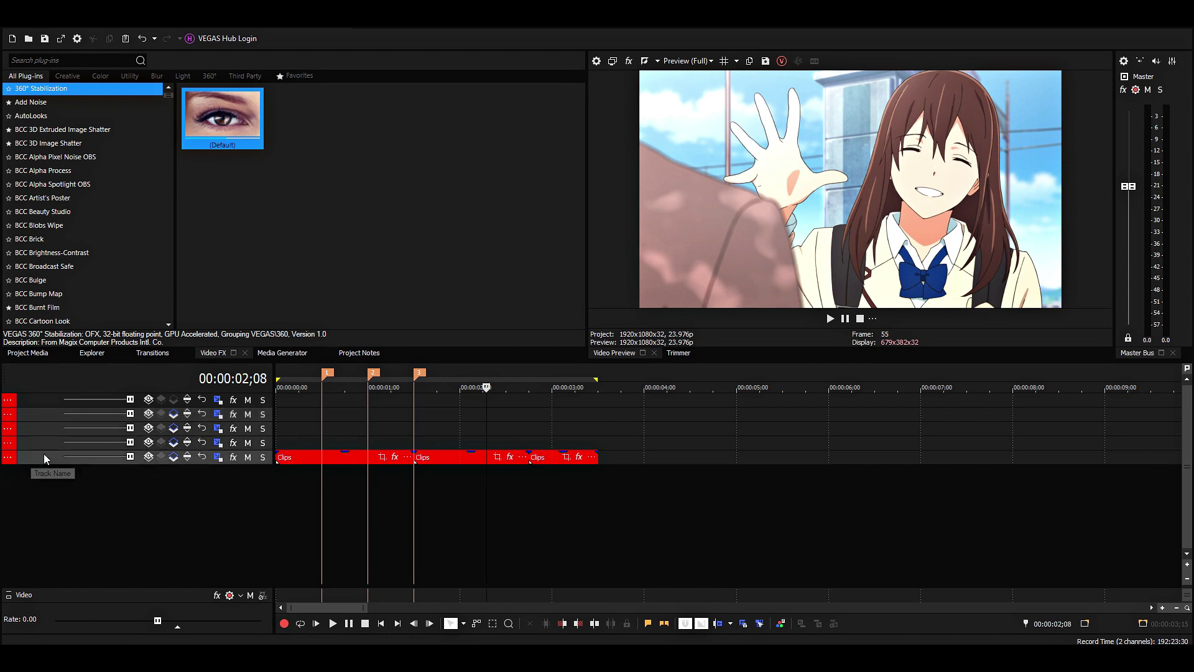
click(173, 457)
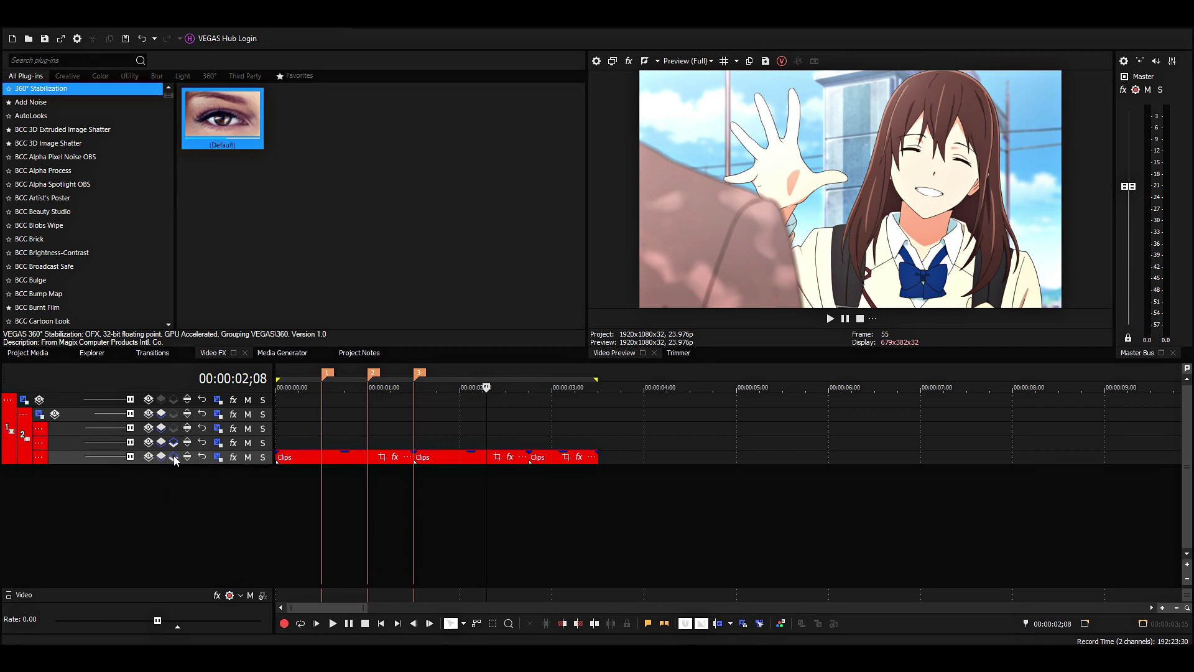
- Check which controls are enabled for the video track headers in the visible button set
click(62, 457)
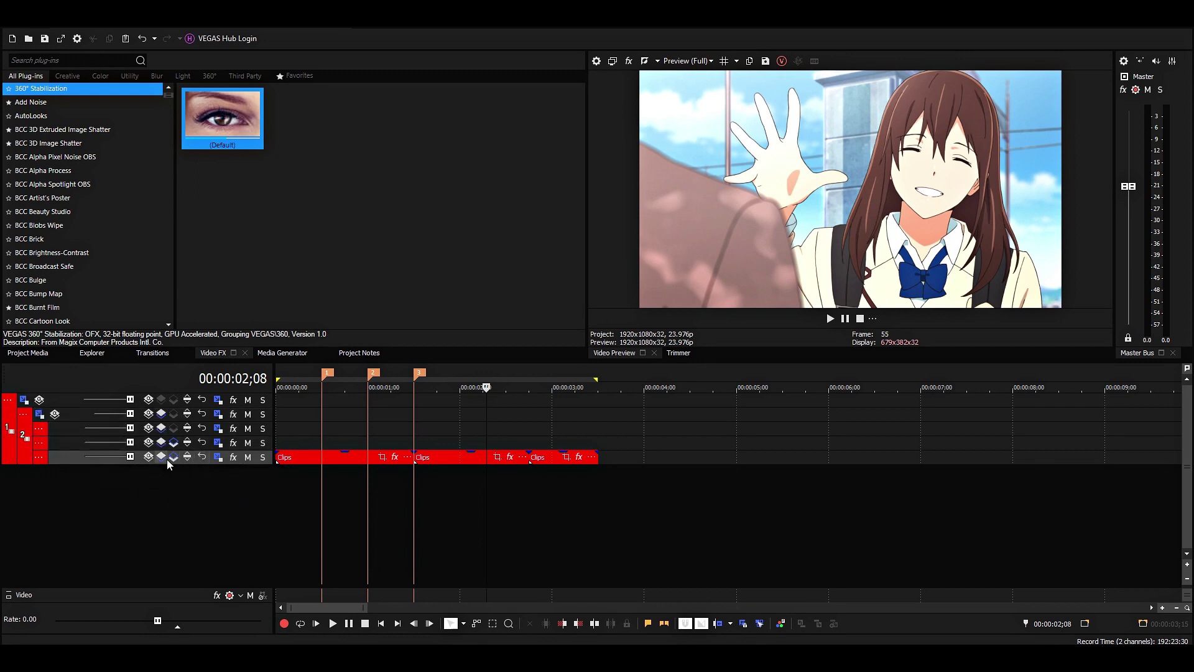
click(39, 457)
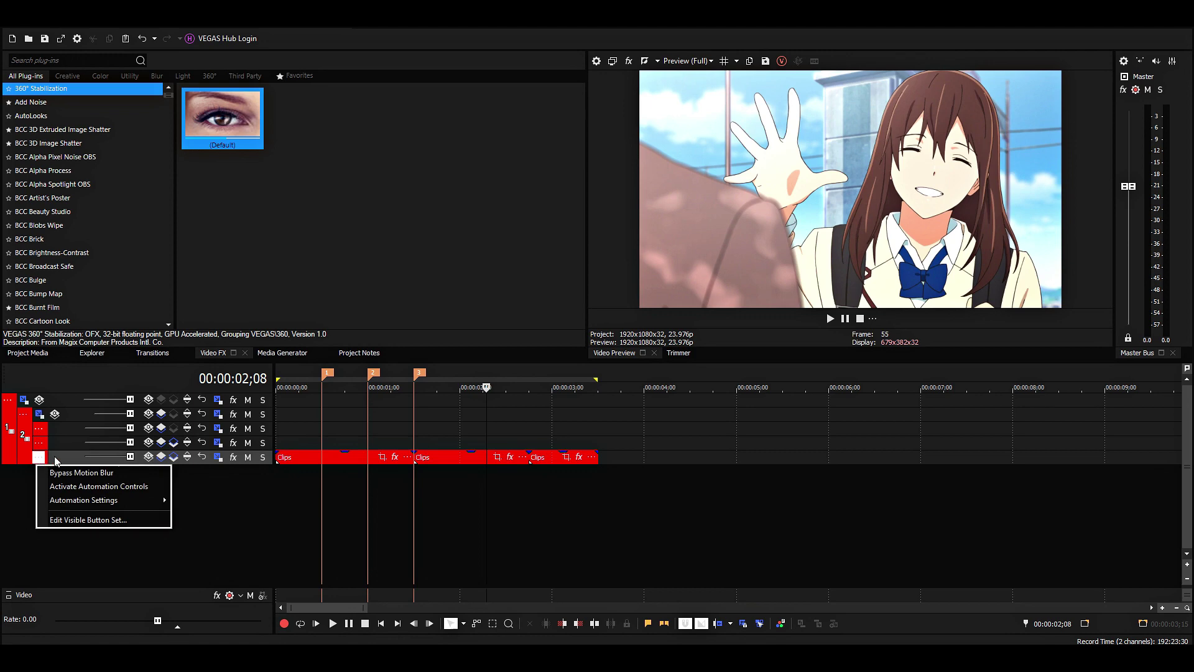
click(116, 520)
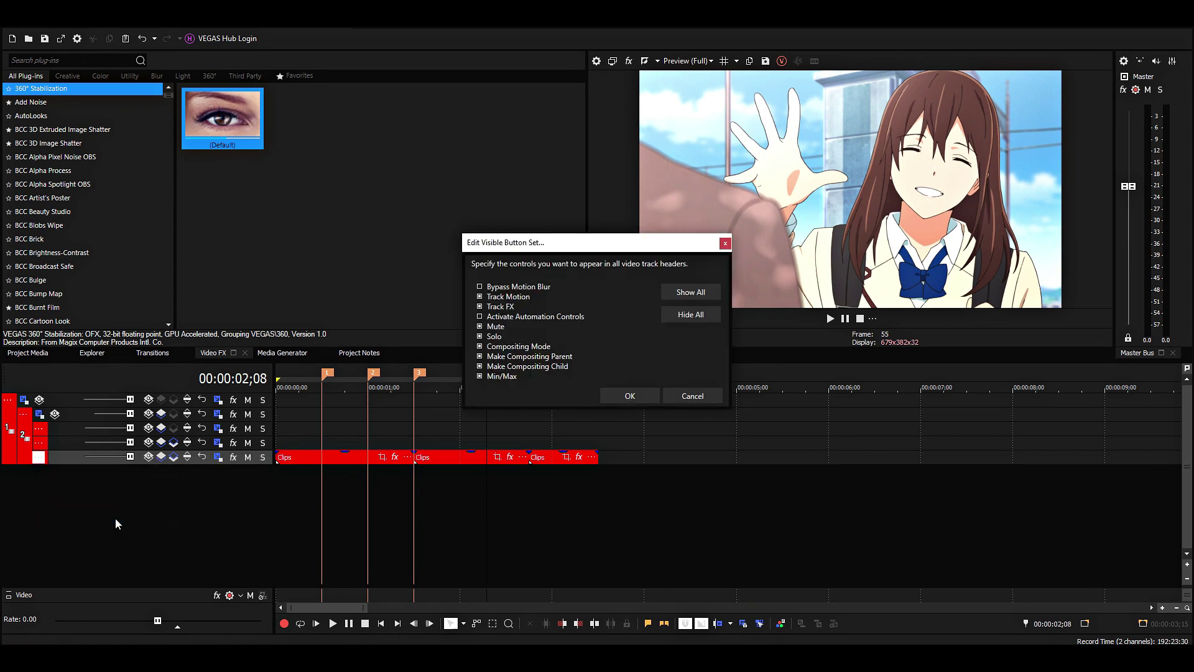
click(622, 398)
- Place the playhead at marker 1 on the first clip and open its Event Pan/Crop with Mask enabled at 00:00:00;13
click(356, 413)
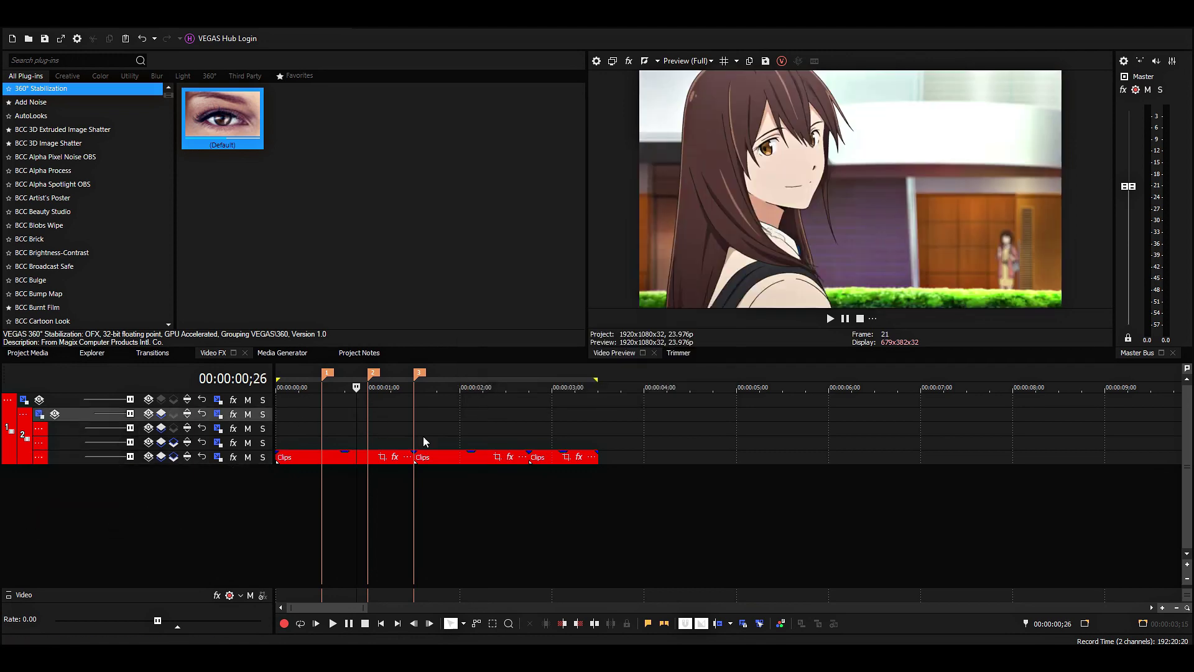
scroll(423, 439, up, 2)
click(415, 442)
scroll(498, 438, down, 3)
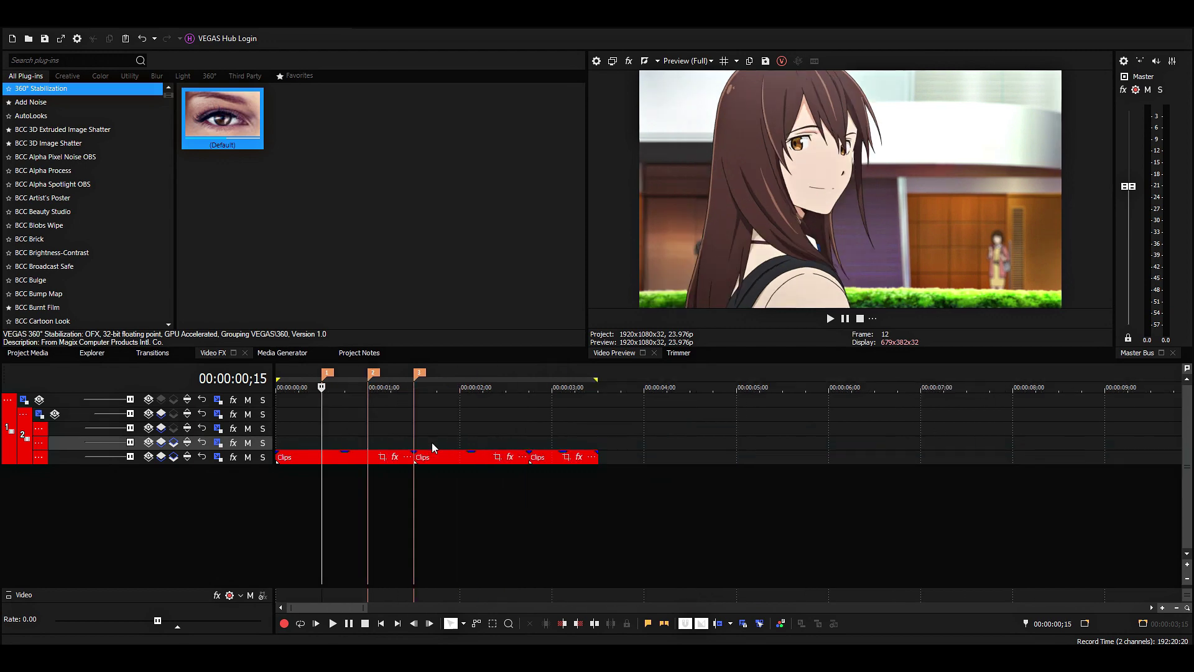
click(324, 457)
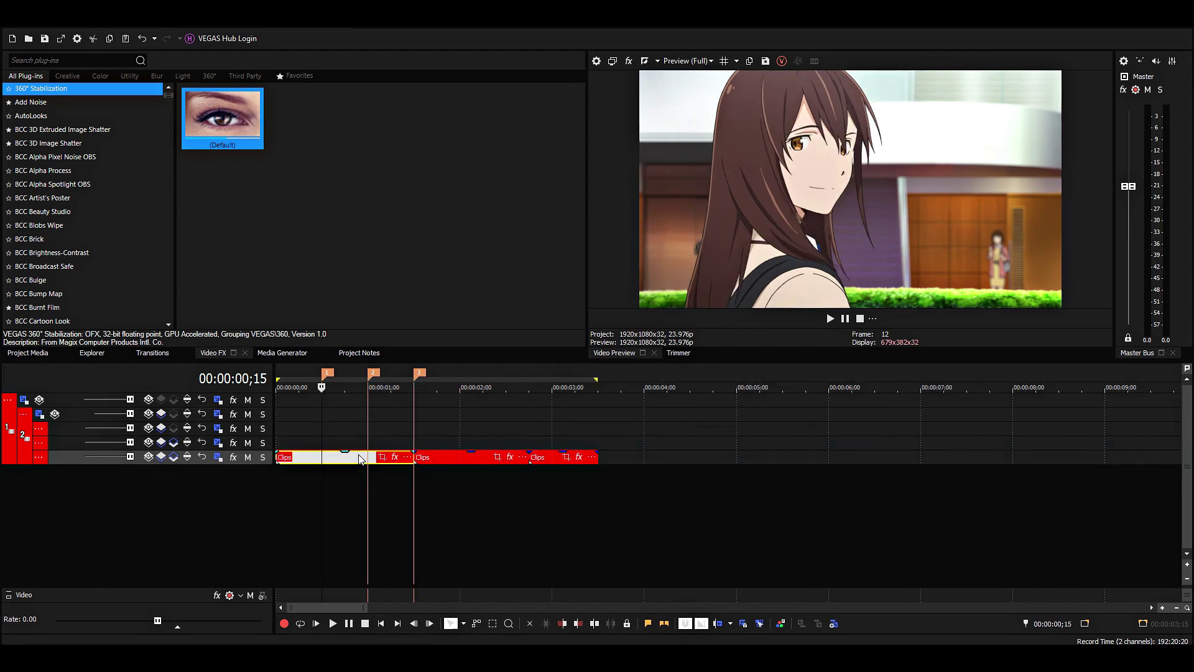
scroll(373, 457, up, 3)
click(483, 458)
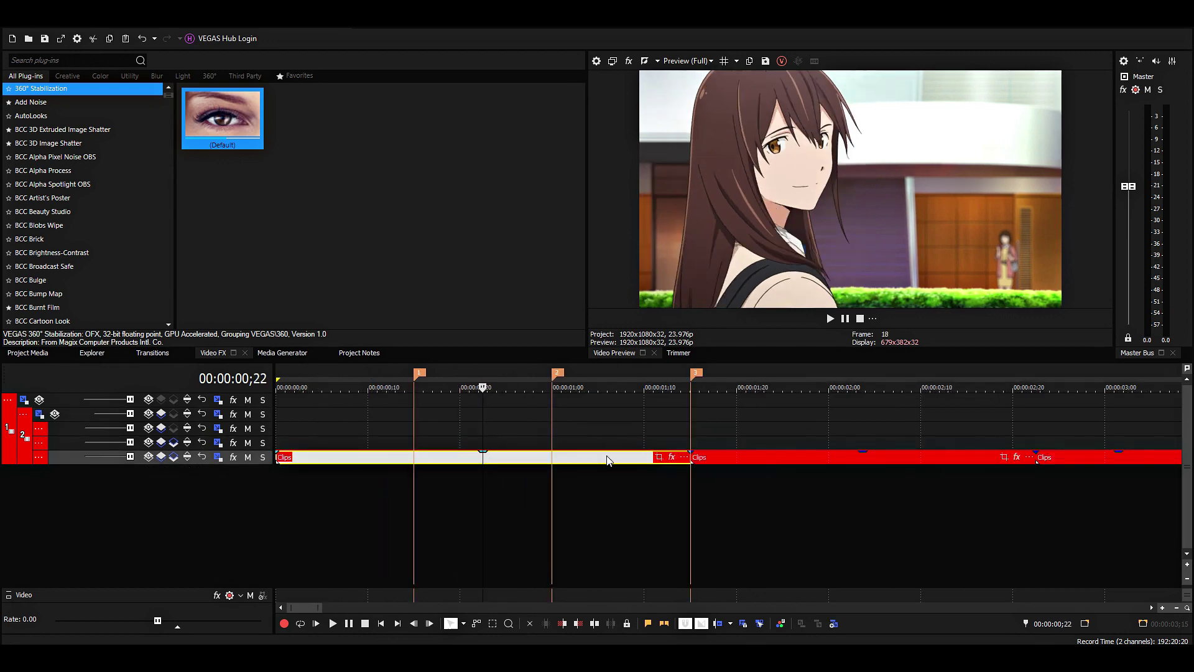
click(414, 459)
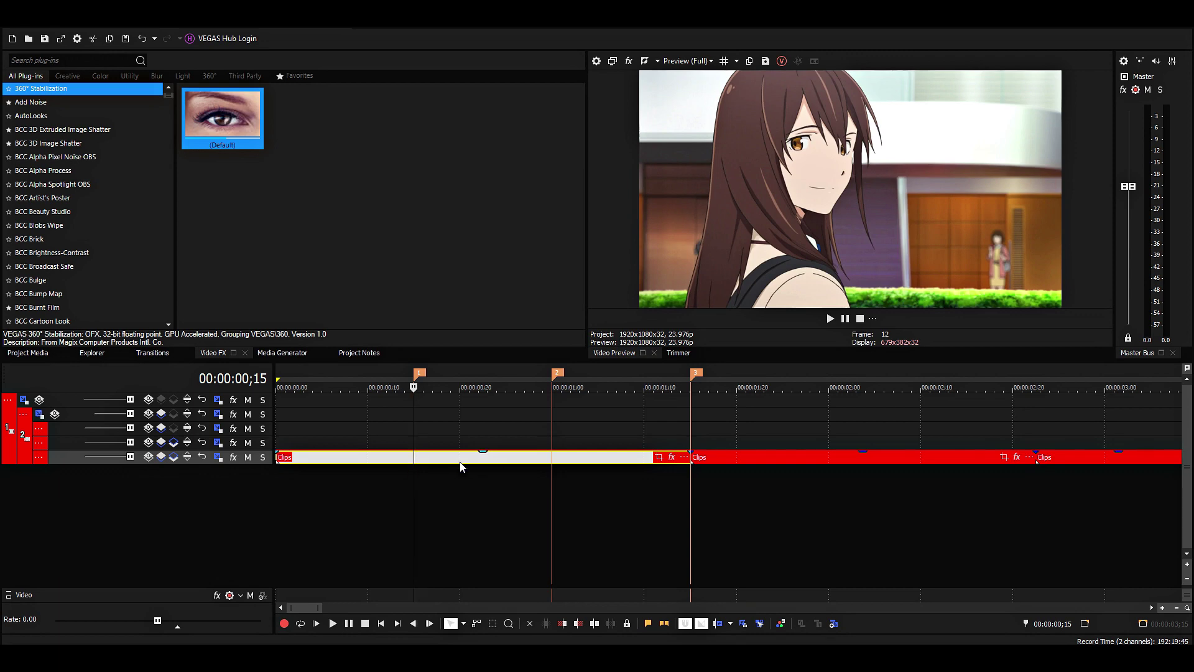
click(658, 456)
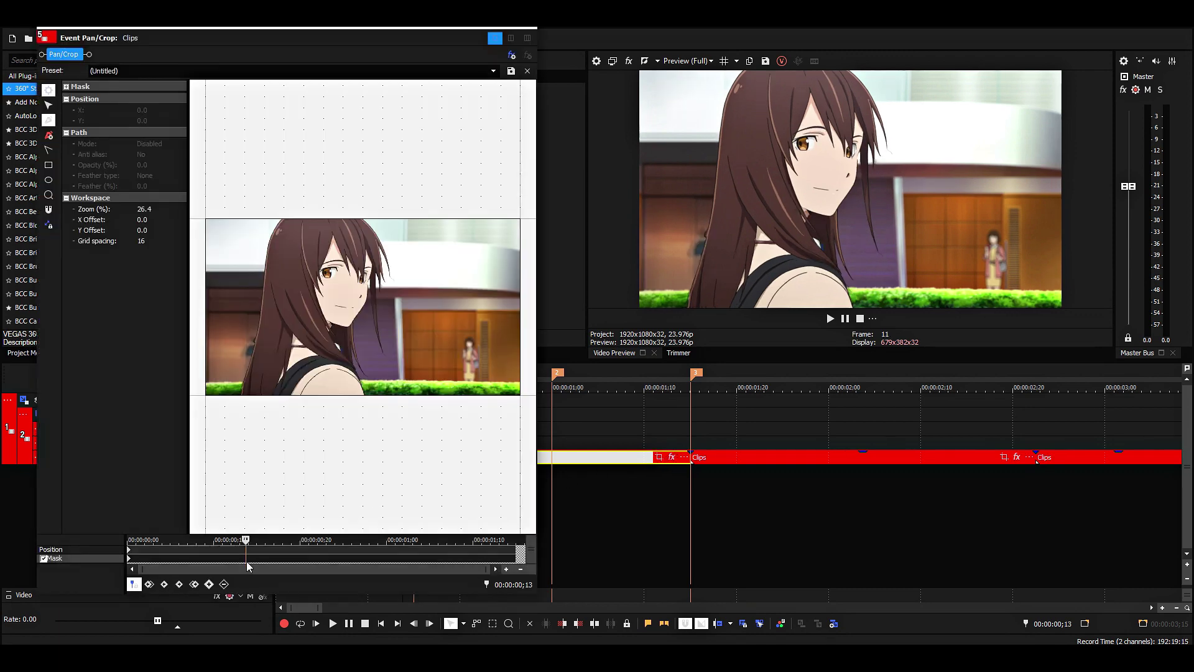
- Draw a rectangular mask over the whole picture at 00:00:00;13 and adjust its edges to cover the frame fully
click(49, 165)
mouse_move(205, 218)
mouse_down()
mouse_move(265, 280)
mouse_move(463, 382)
mouse_move(520, 395)
mouse_up()
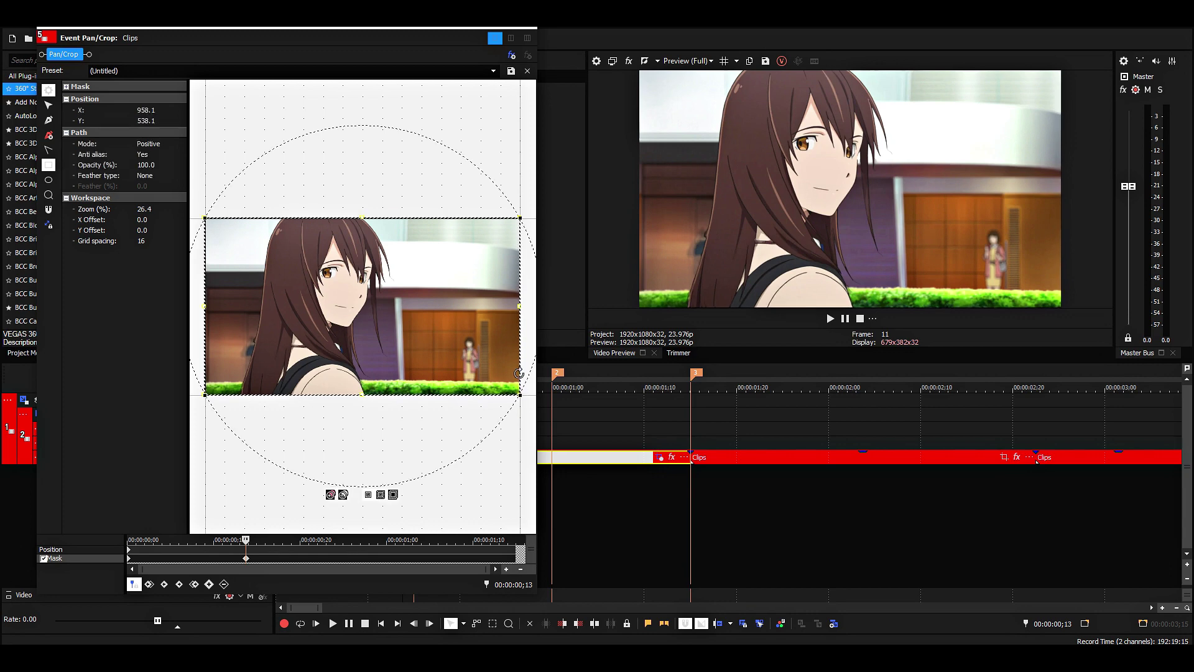
drag(363, 217, 362, 218)
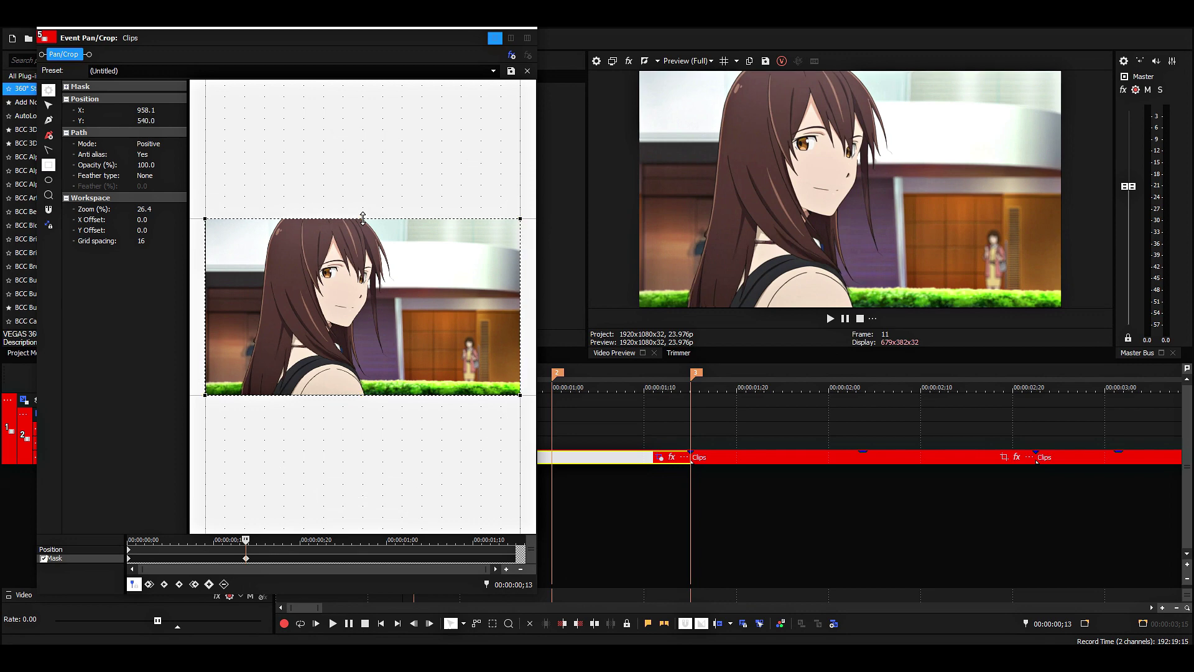
drag(204, 306, 206, 307)
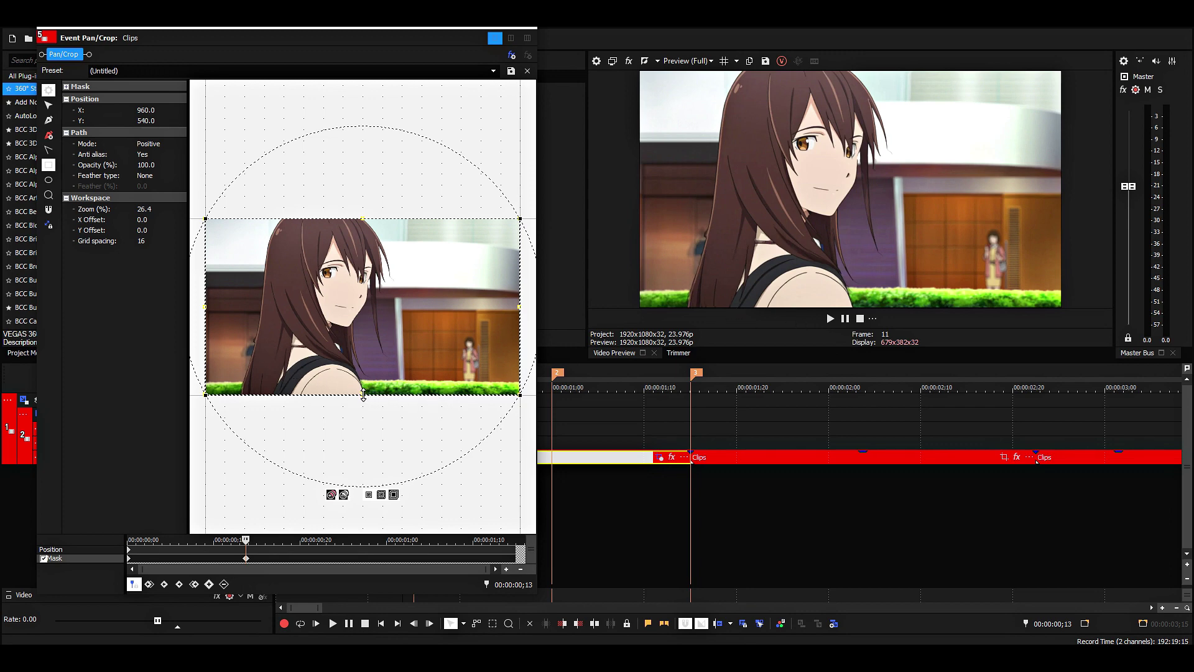
drag(365, 395, 364, 395)
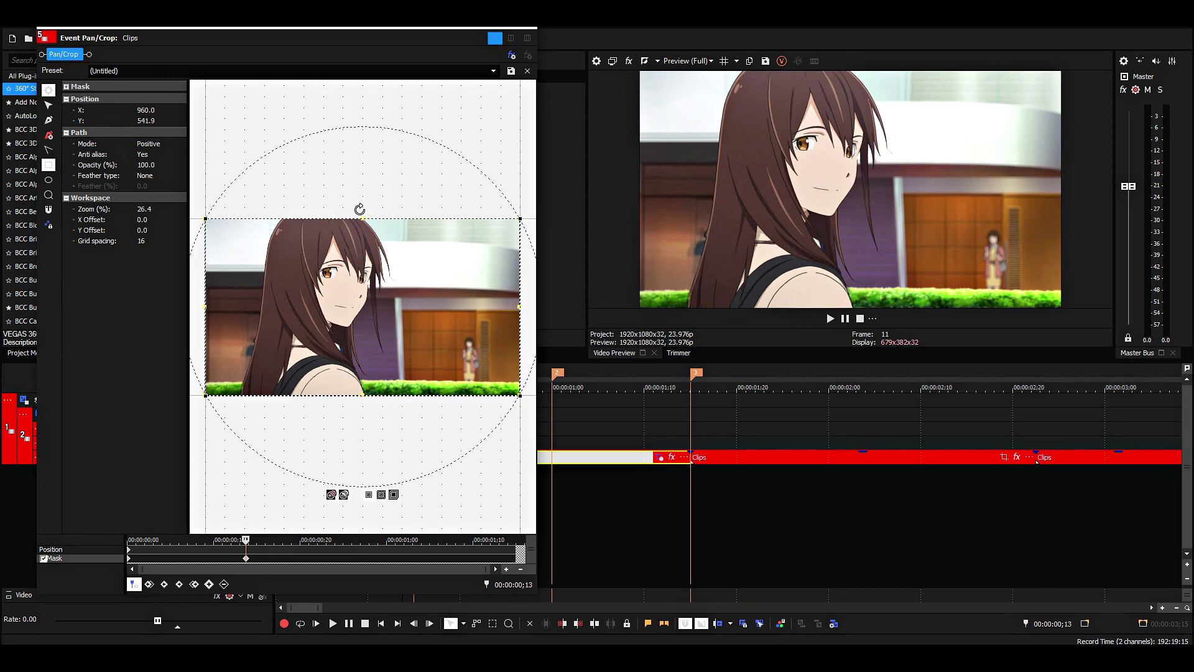
drag(362, 218, 364, 217)
drag(520, 306, 521, 305)
drag(206, 307, 204, 306)
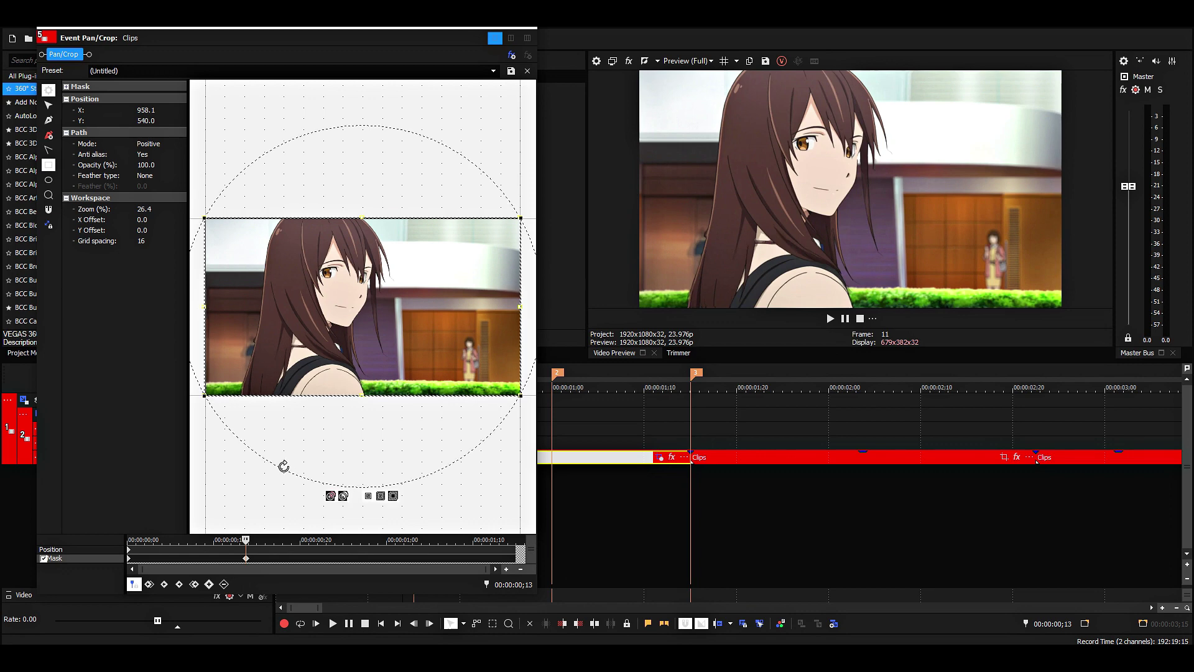
- Create a mask keyframe at 00:00:00;16 and activate the Normal Edit tool for its anchor points
click(246, 558)
key(Right)
key(Right)
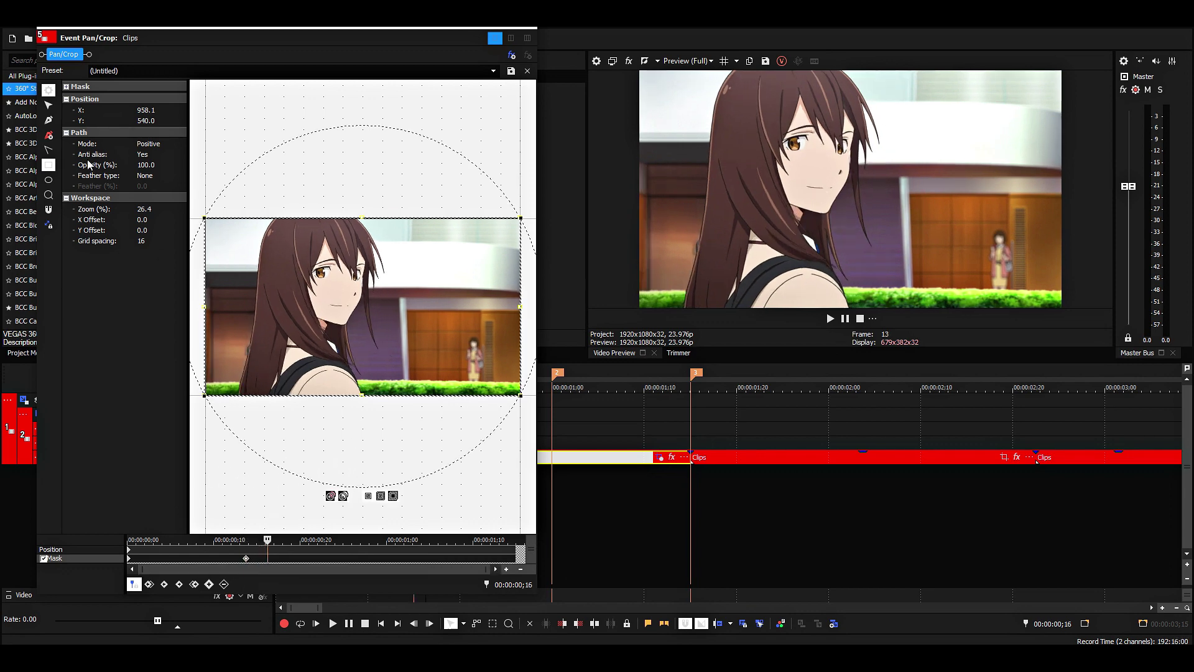
click(50, 106)
key(Delete)
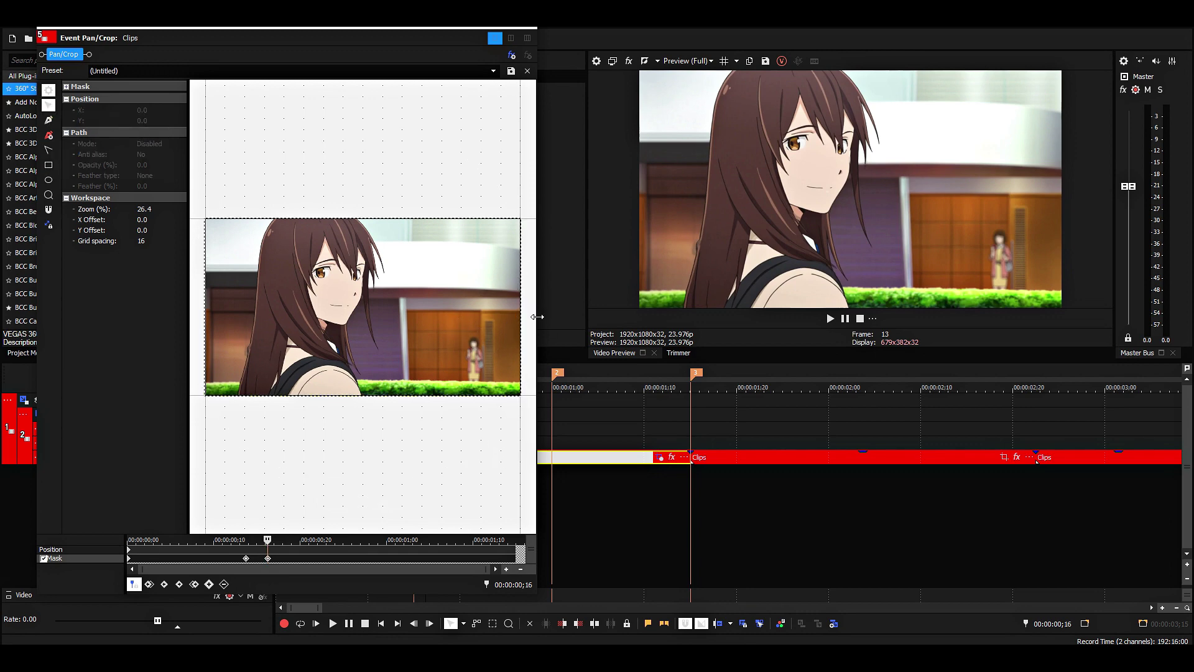
- Reshape the mask at 00:00:00;16 into a triangle with corners at about (258, 987), (1771, 623) and (437, 62)
click(522, 397)
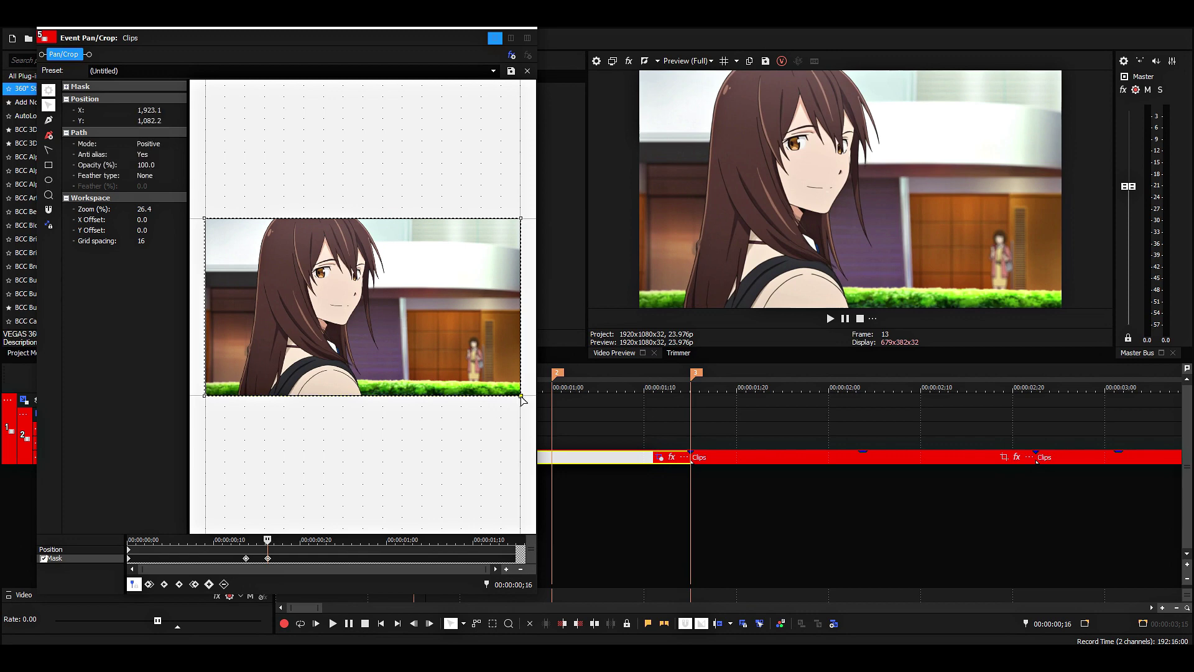
drag(521, 398, 249, 382)
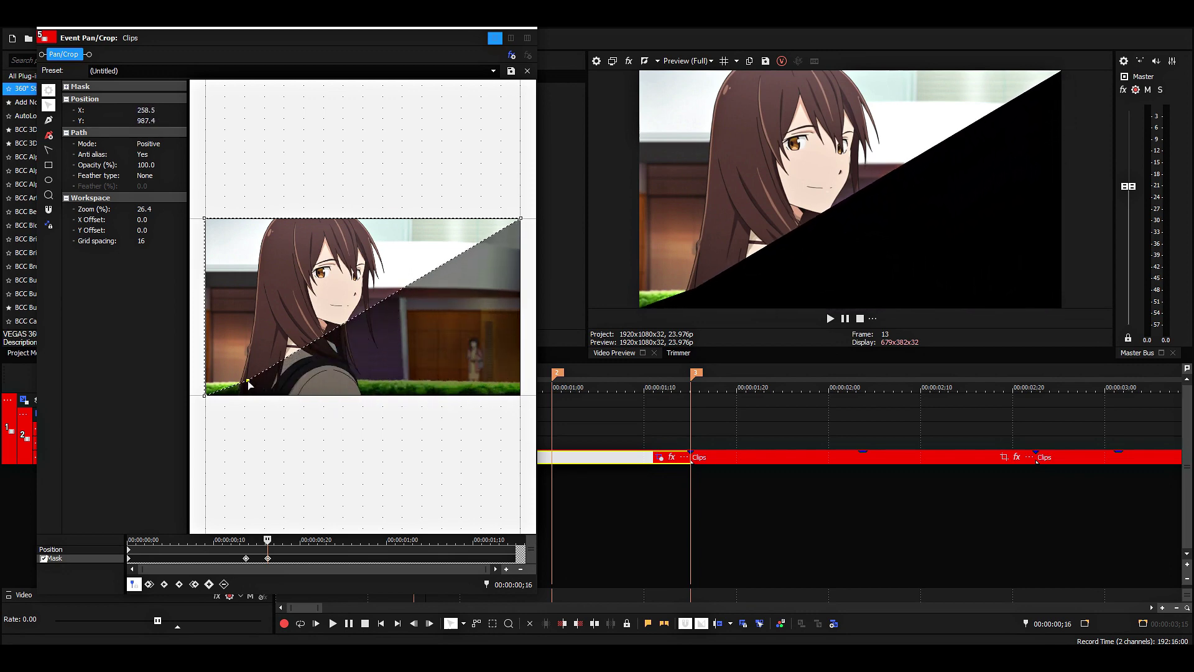
drag(521, 219, 497, 322)
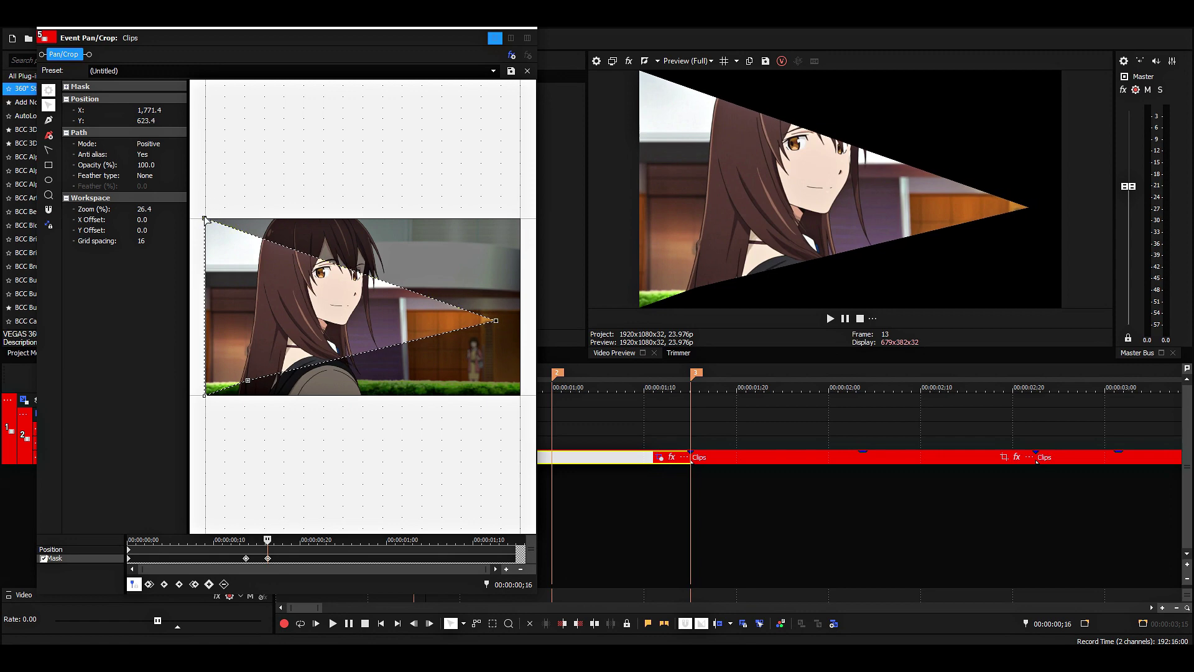
drag(205, 219, 277, 232)
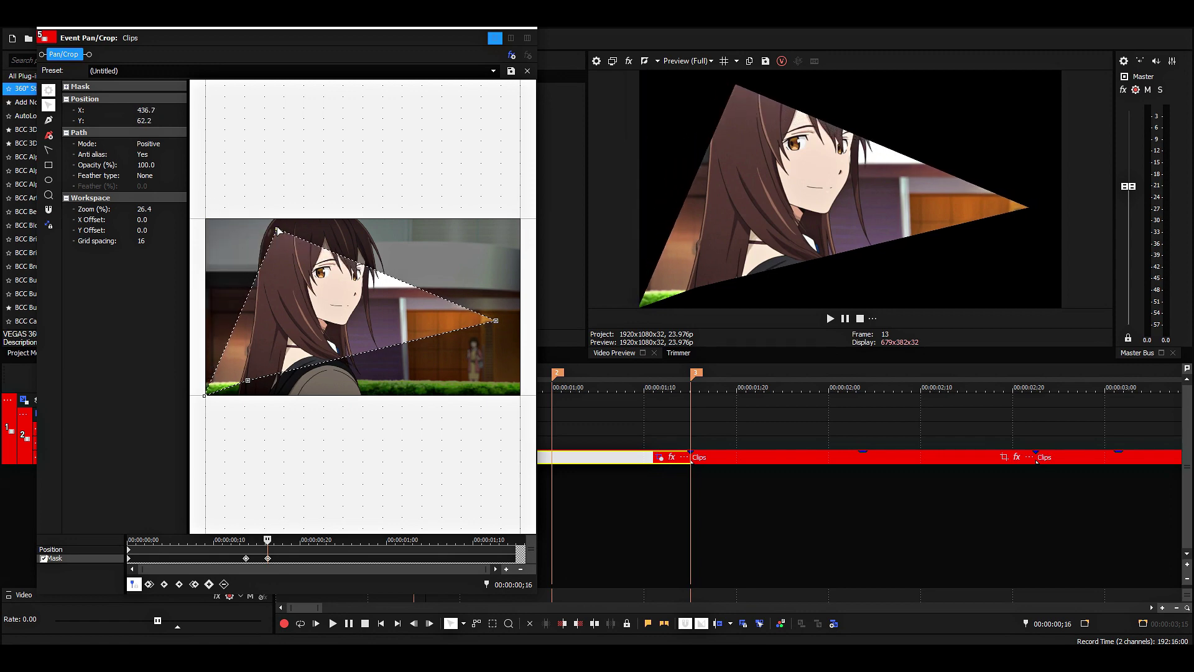
drag(205, 396, 250, 383)
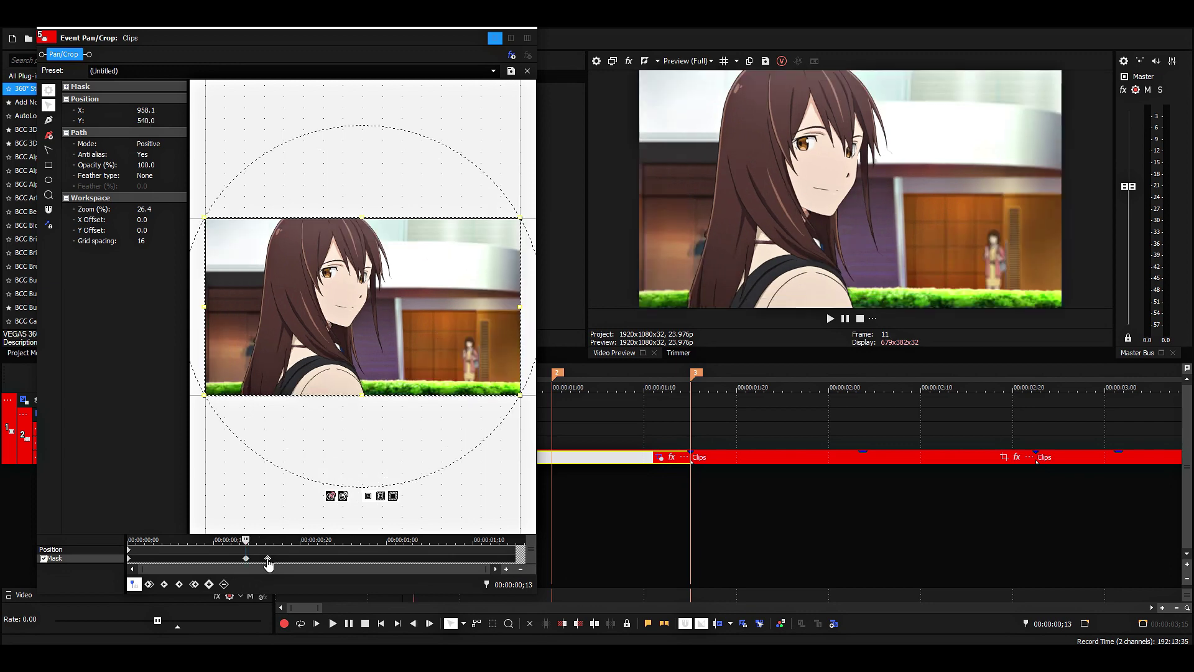
- Delete the mask keyframe at the start of the first clip
click(278, 559)
key(Left)
key(Left)
key(Left)
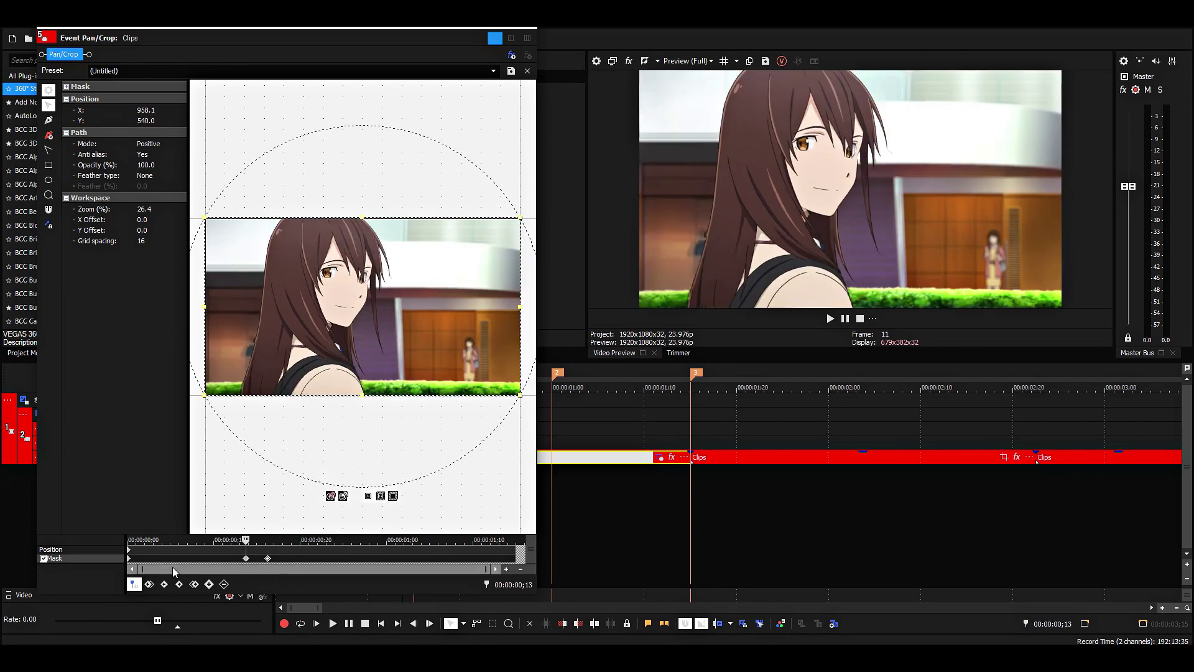
click(128, 559)
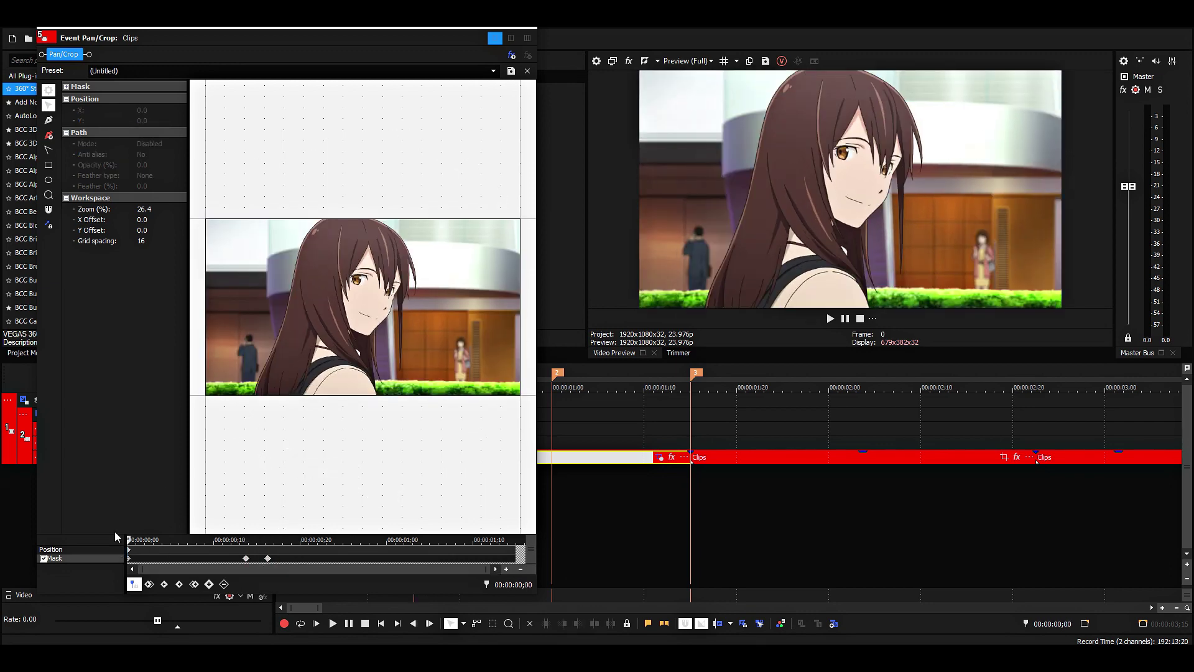
key(Delete)
- Add a mask keyframe at 00:00:00;15, between the full-frame and the triangle keyframes
click(246, 558)
key(Right)
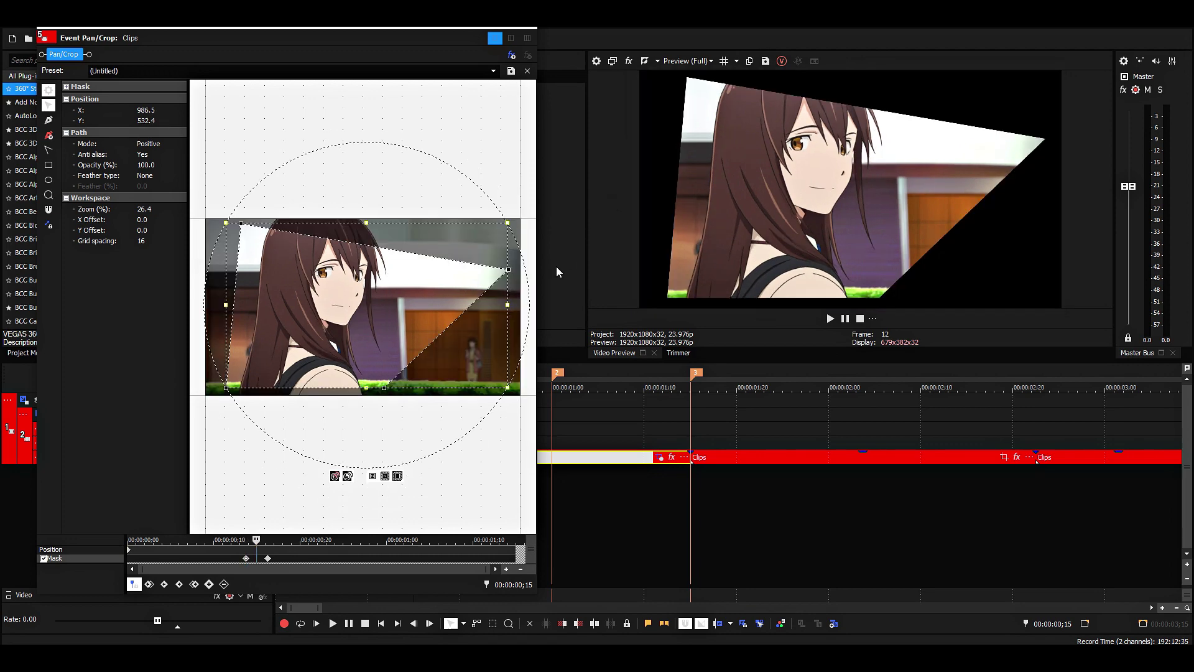
click(209, 584)
- Shift the Pan/Crop window aside and move the triangle mask keyframe to marker 2 at 00:00:01;00
drag(404, 30, 268, 15)
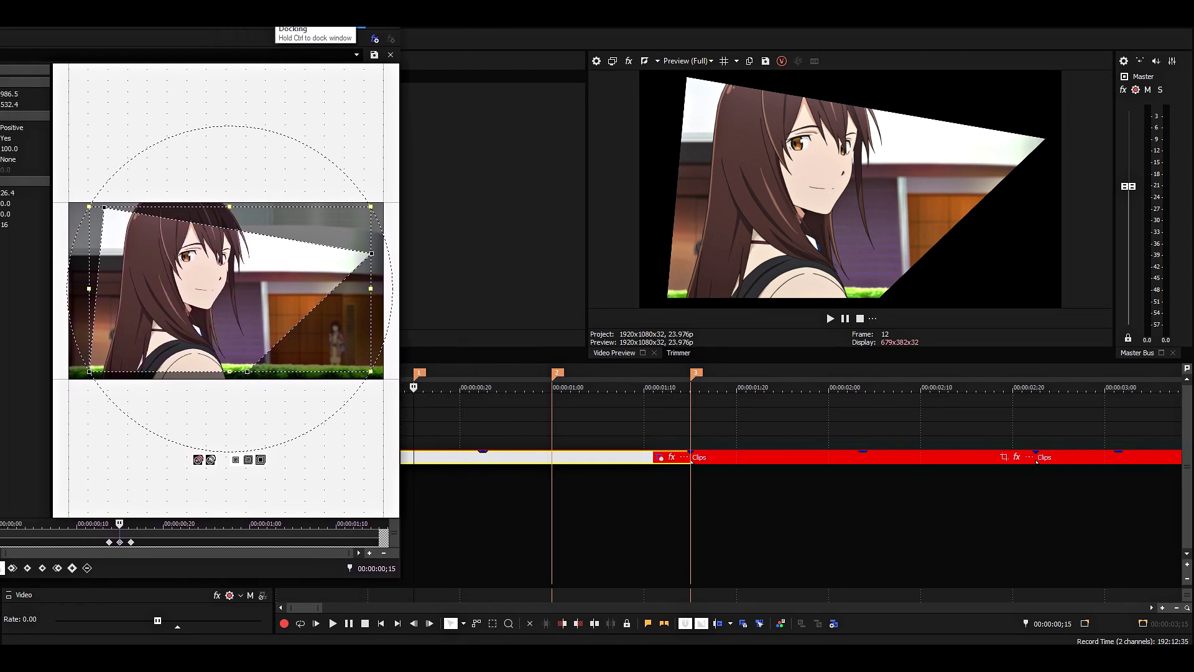
click(550, 431)
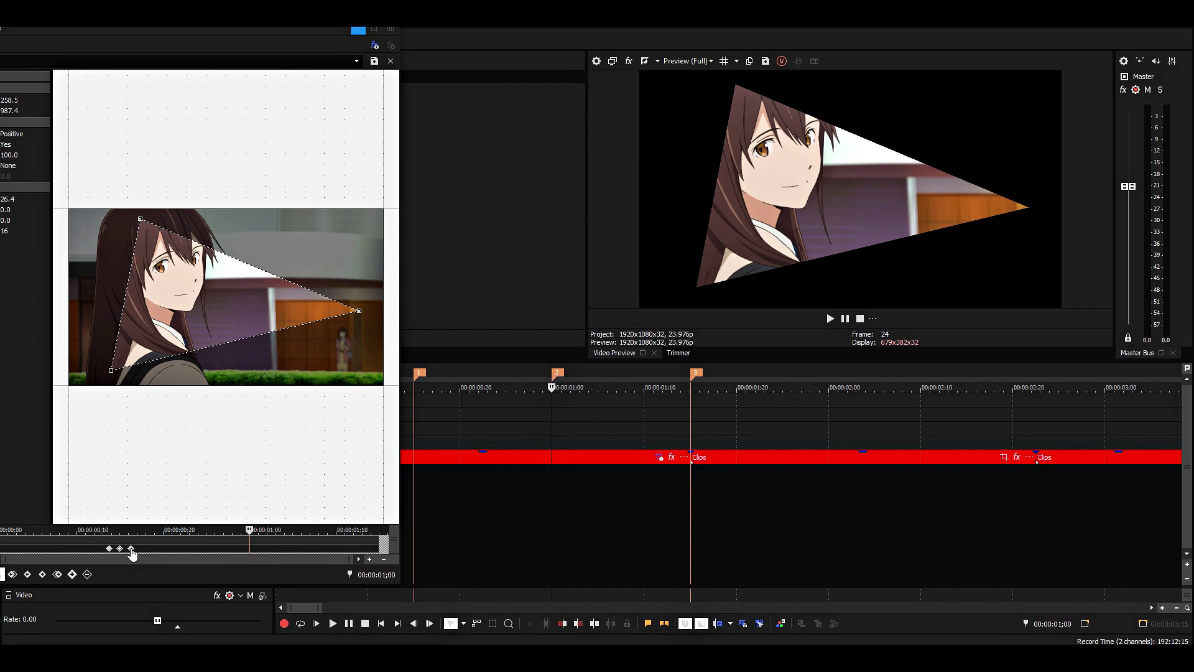
drag(131, 553, 252, 554)
click(251, 554)
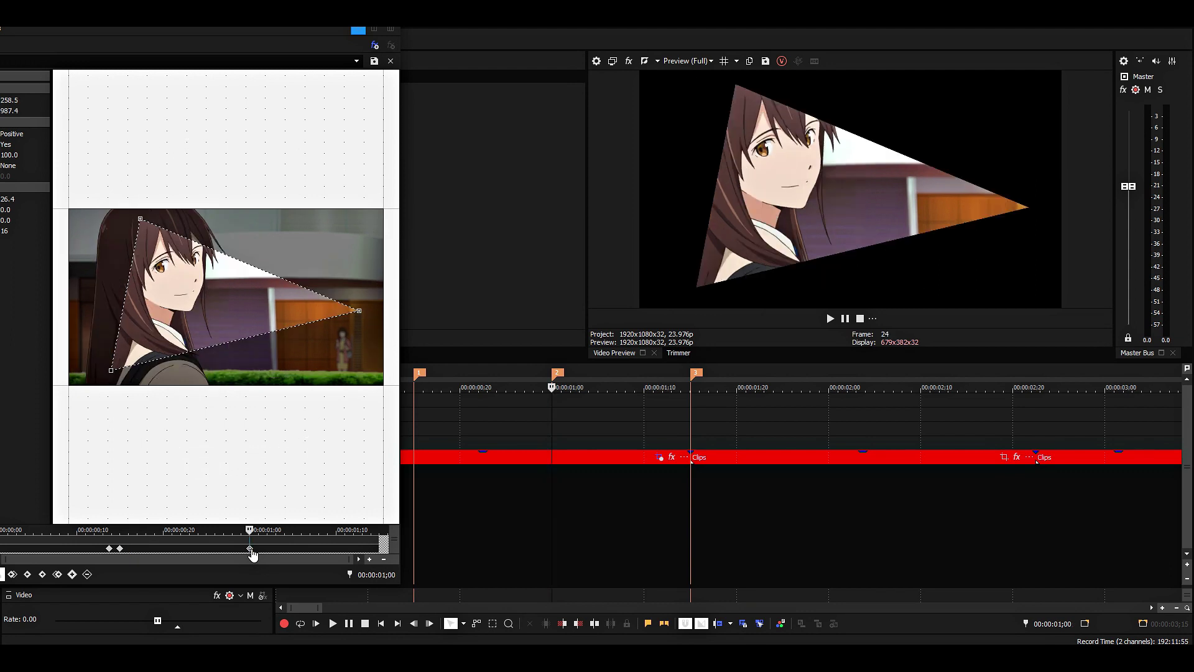
- Set the mask keyframe at 00:00:00;15 to Fast and the one at 00:00:00;13 to Slow
click(121, 550)
right_click(121, 549)
click(166, 487)
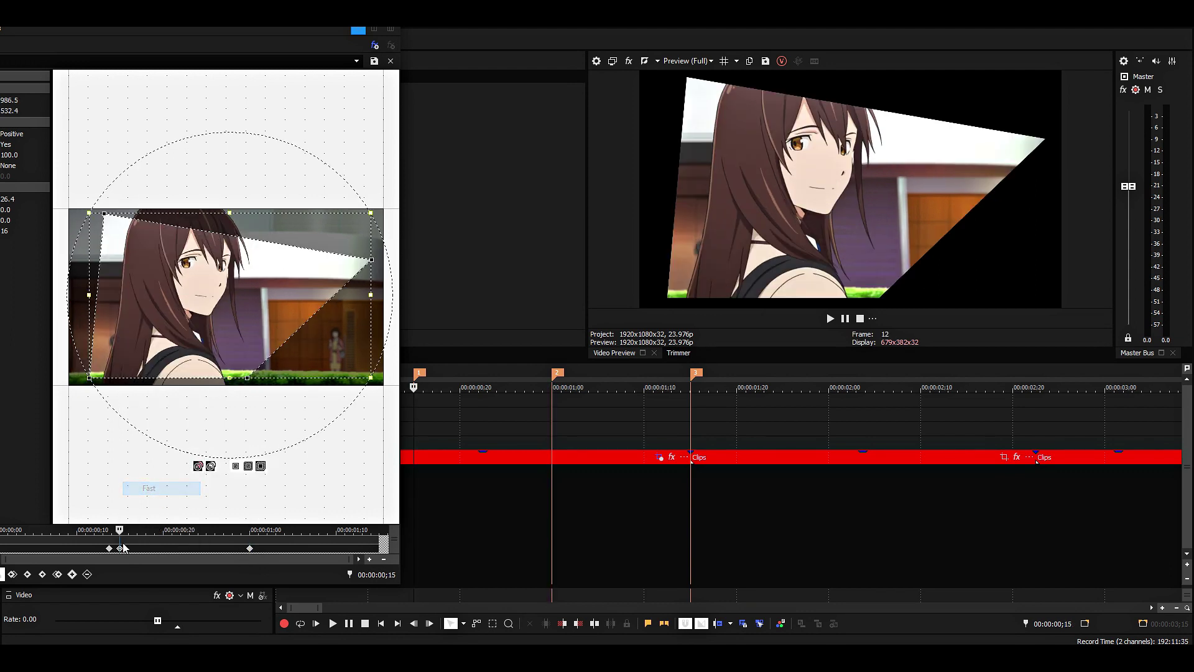
right_click(110, 549)
click(150, 528)
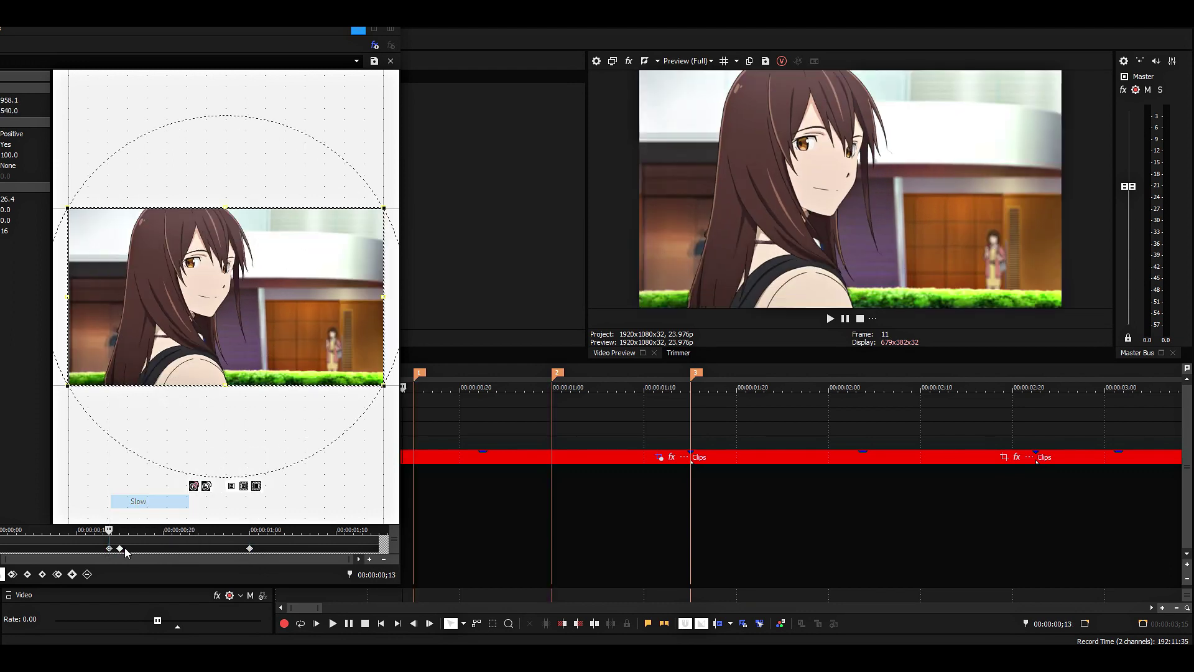
- Move the full-frame mask keyframe at 00:00:00;13 to 00:00:00;07
click(120, 550)
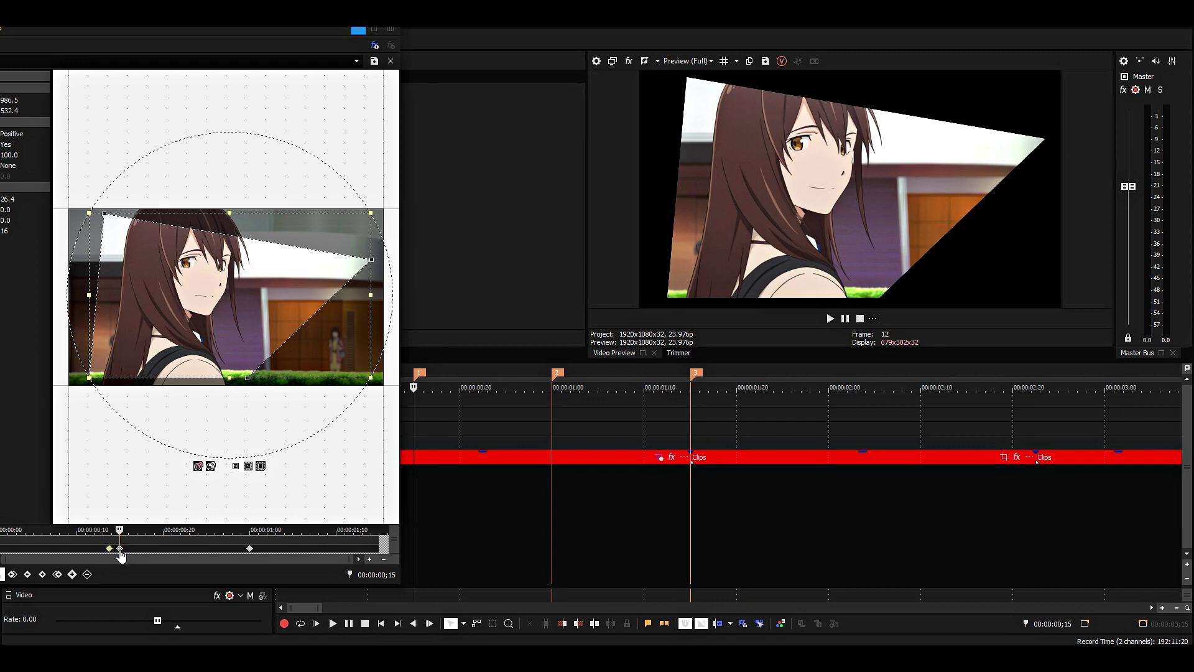
key(Left)
key(Left)
key(Left)
key(Left)
key(Left)
key(Left)
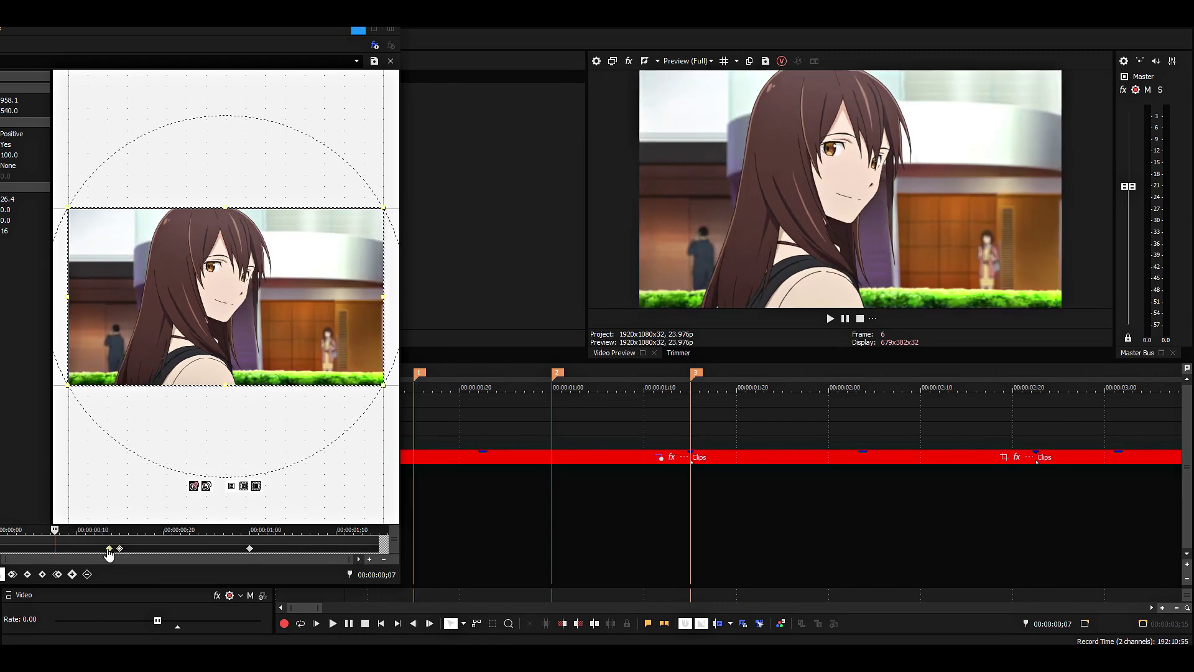
drag(109, 548, 55, 549)
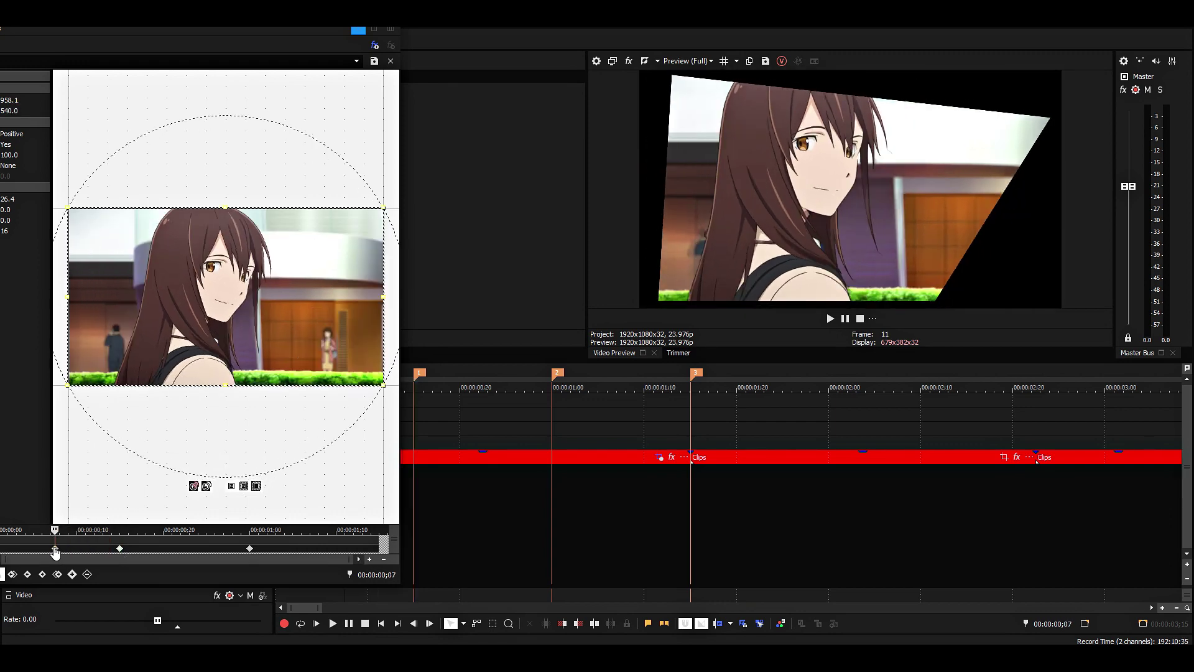
key(Right)
key(Right)
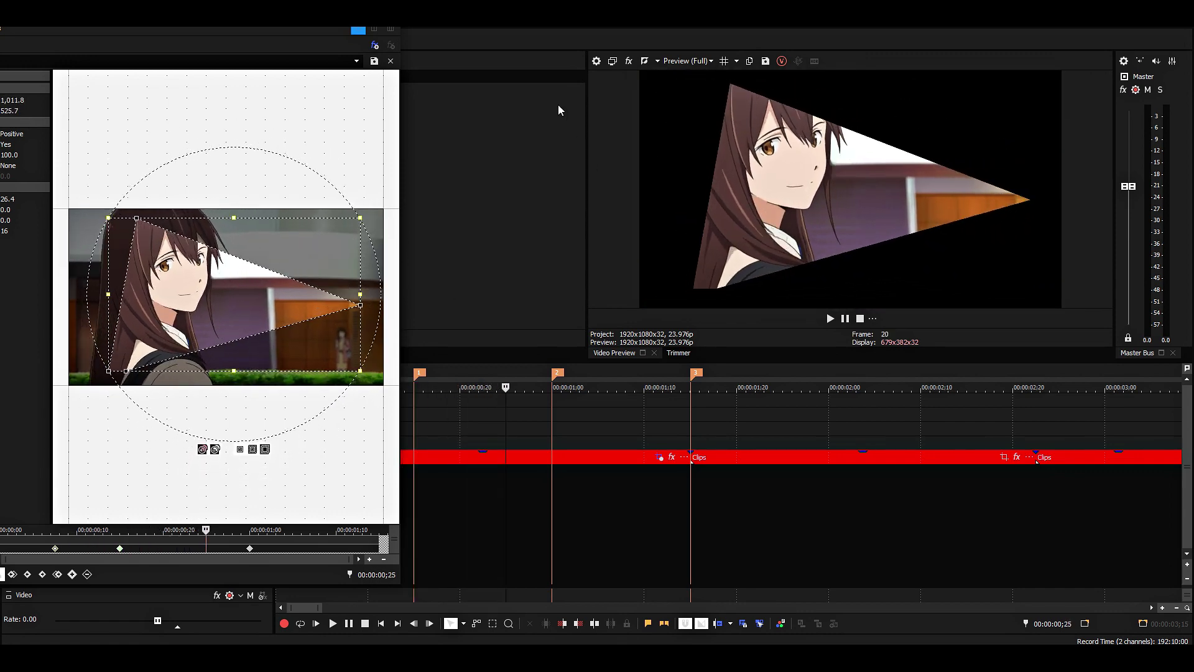
- Close the Pan/Crop window and play back the triangle mask animation from near the start of the timeline
click(390, 19)
click(367, 430)
key(space)
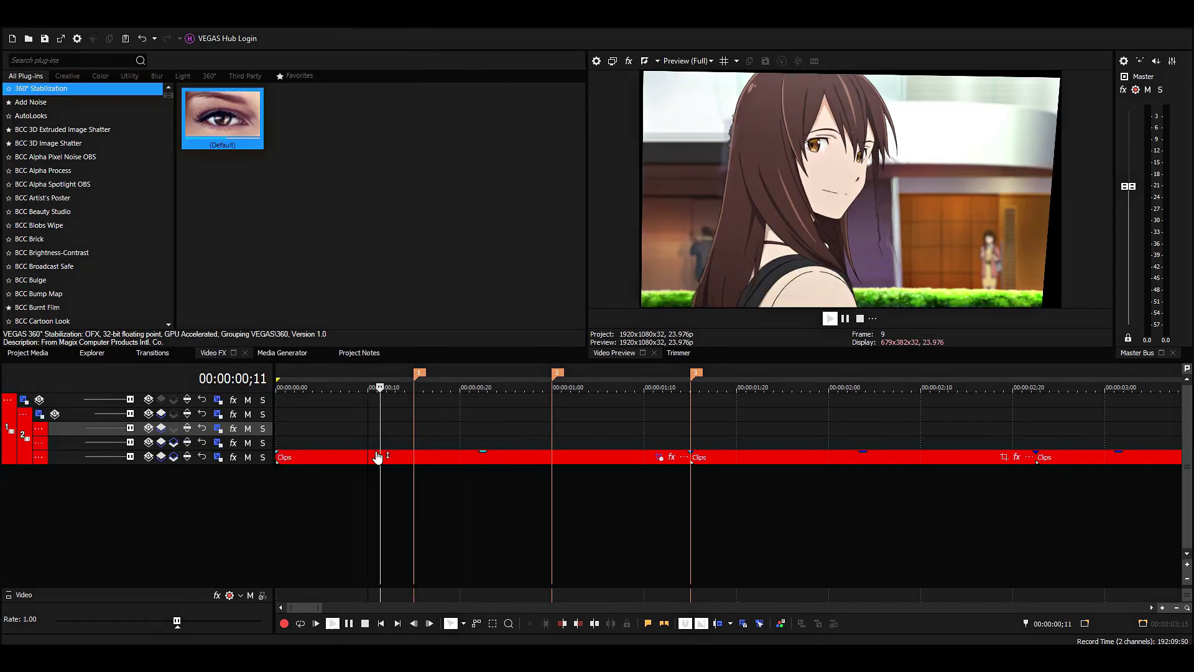
key(space)
click(311, 442)
key(space)
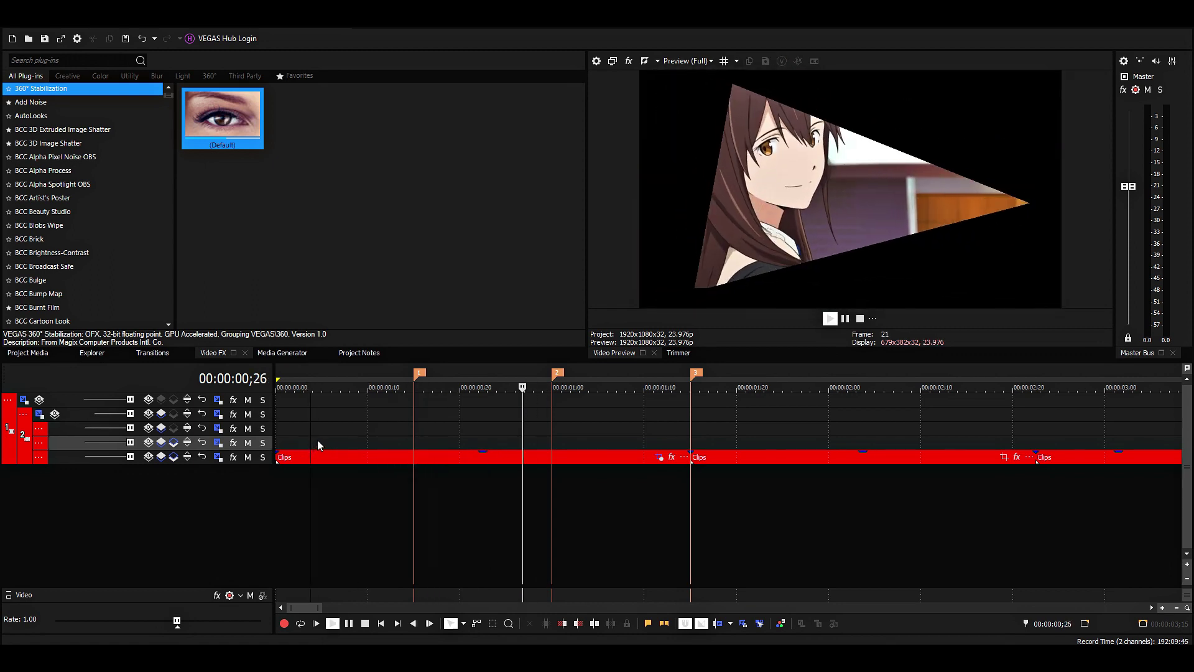
key(space)
key(space)
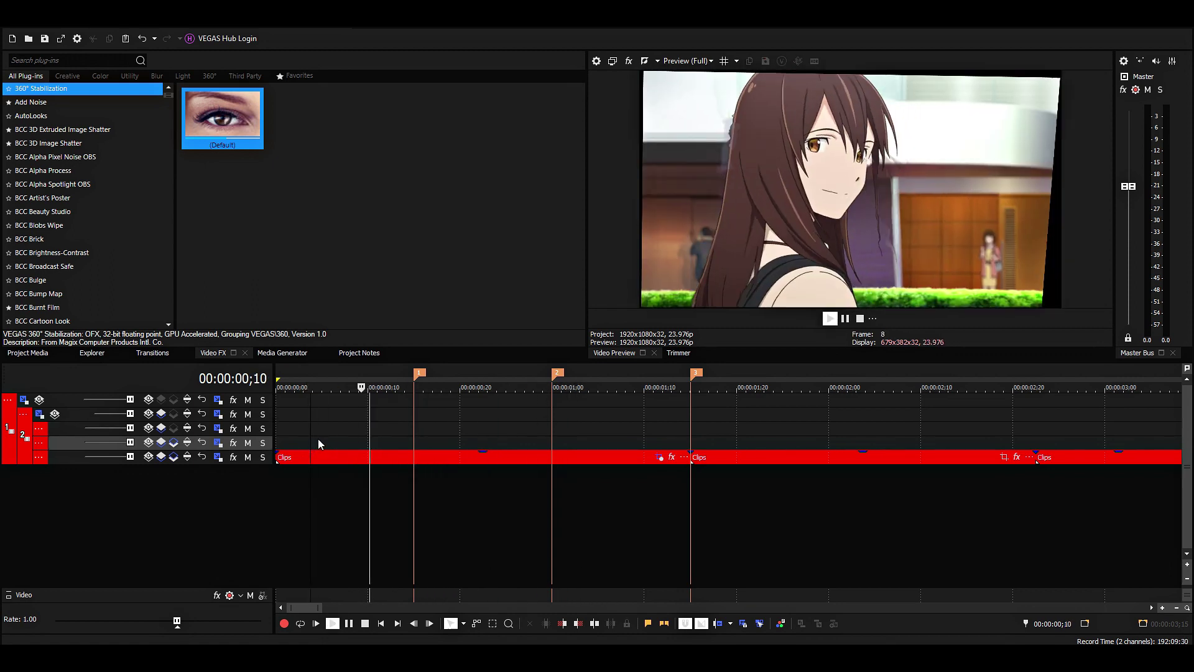
key(space)
key(space)
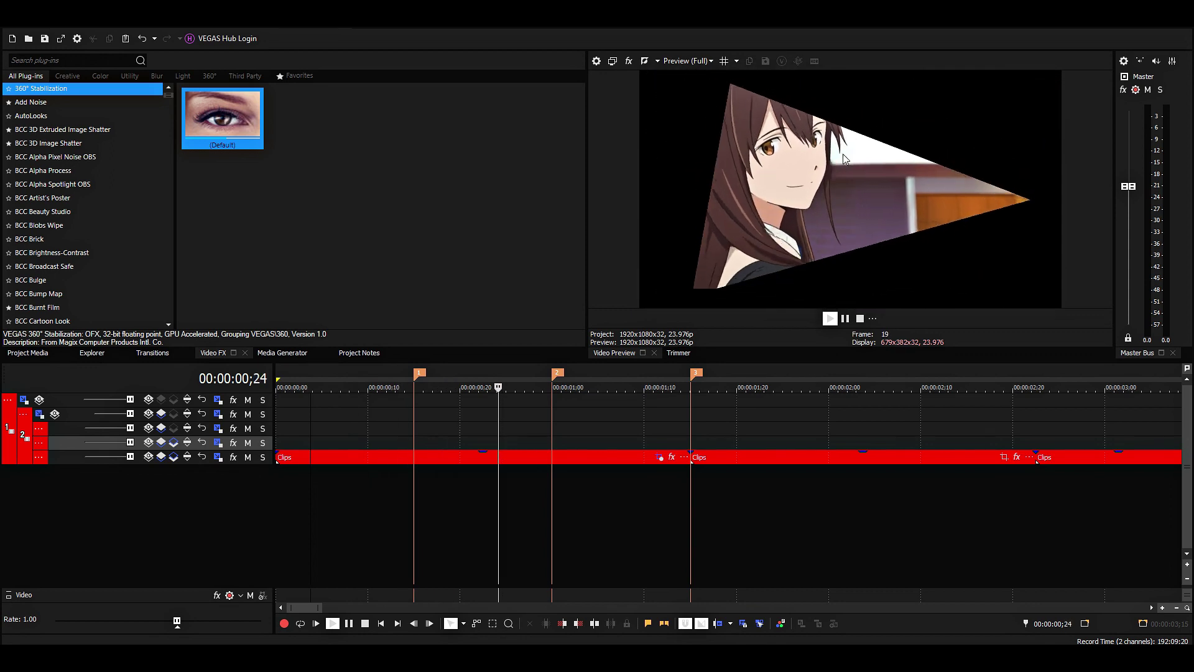
key(space)
key(space)
key(space)
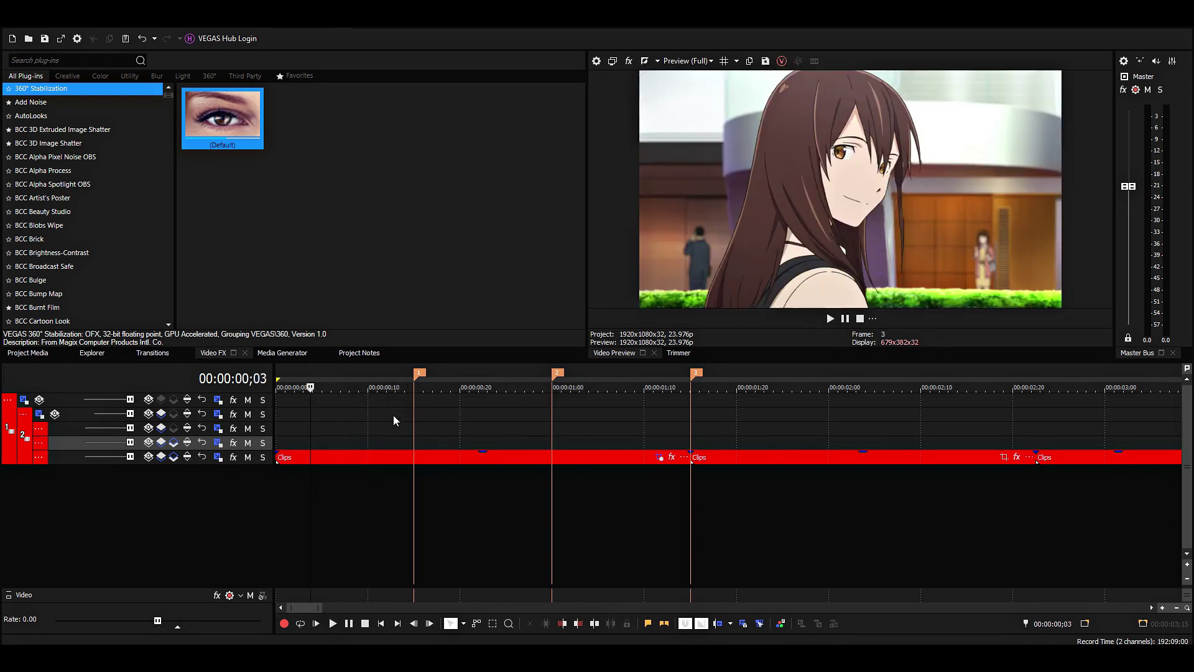
click(417, 418)
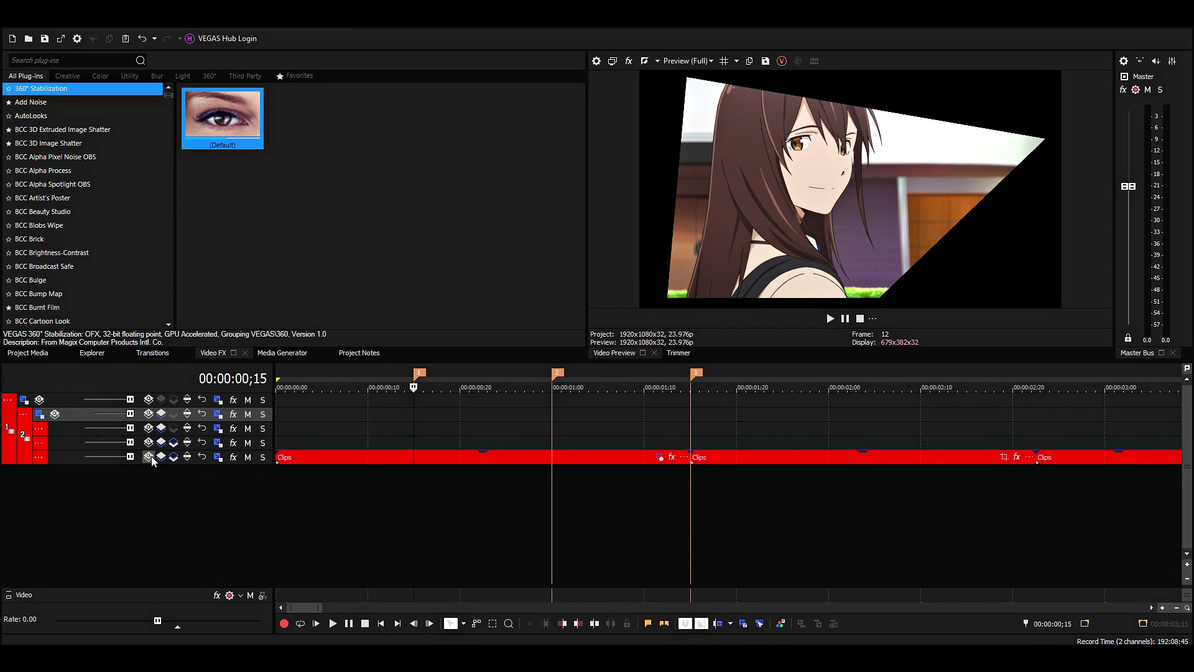
click(57, 400)
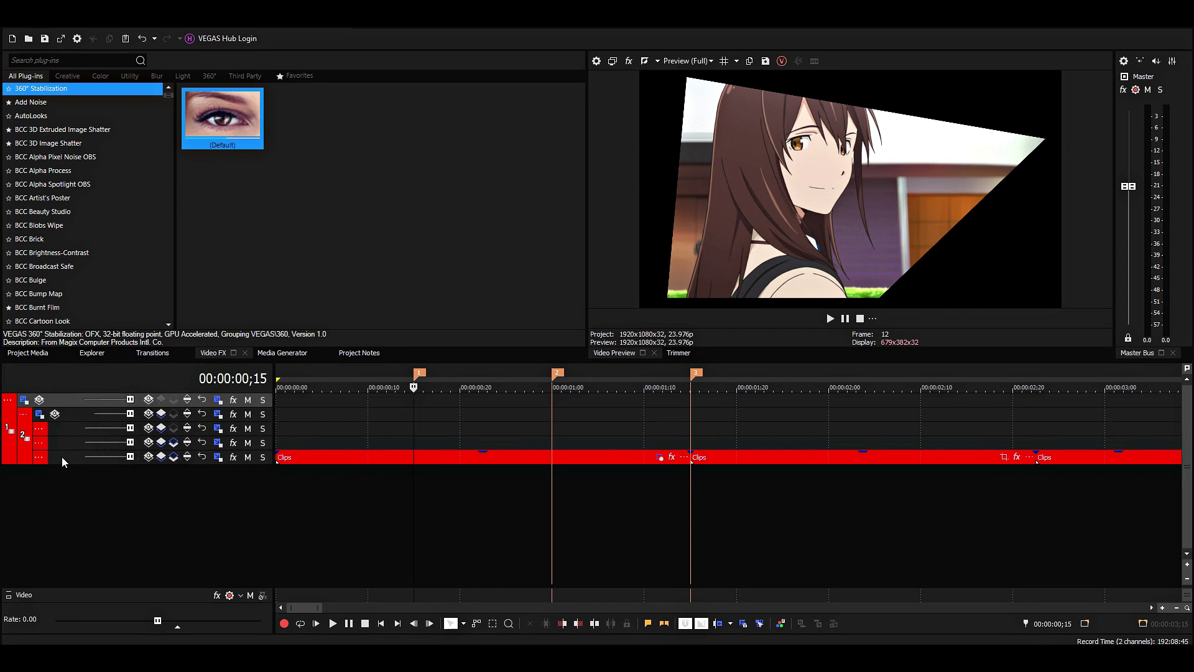
click(39, 400)
click(80, 414)
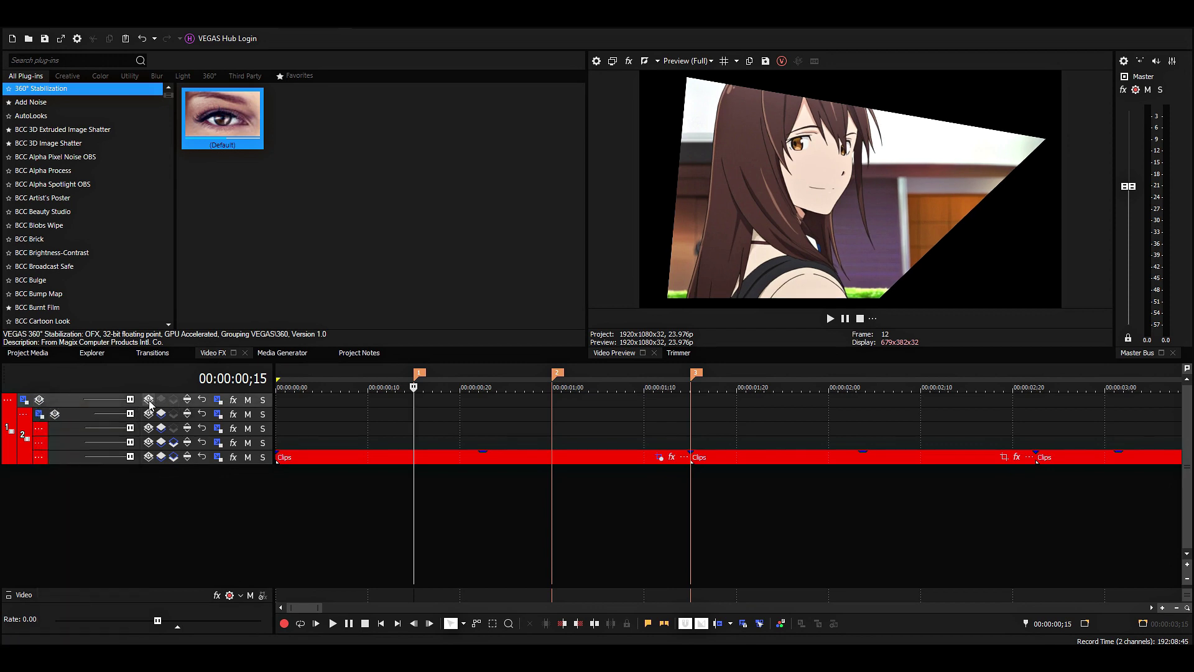
click(148, 399)
click(177, 418)
click(385, 416)
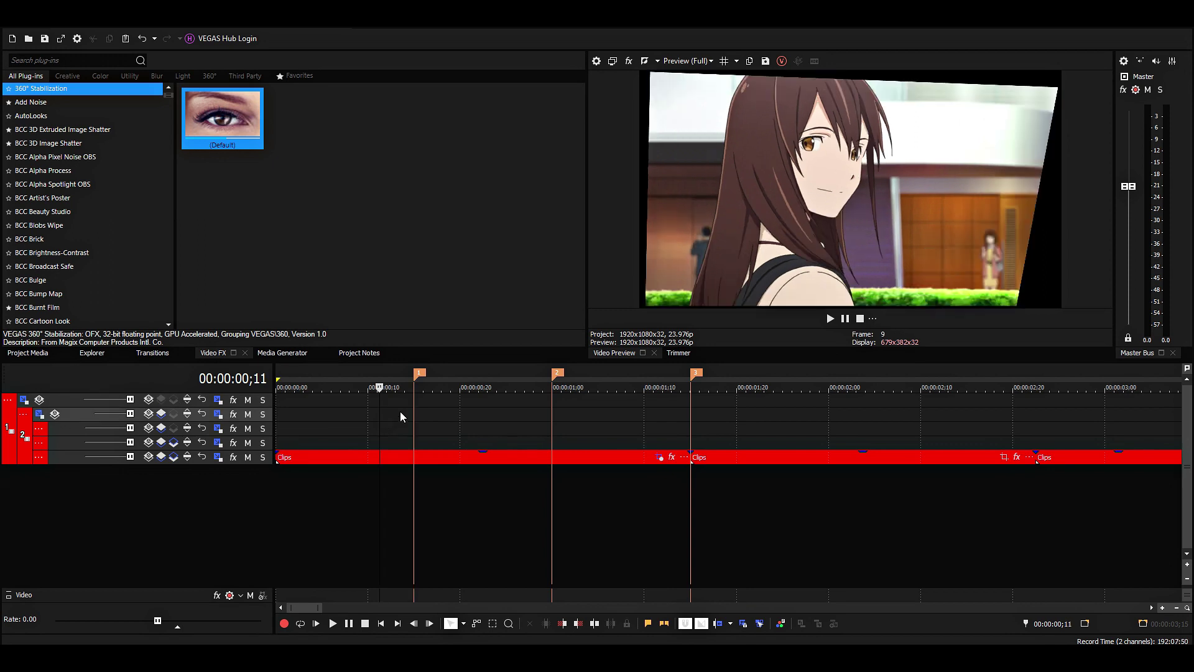
click(361, 407)
key(space)
key(space)
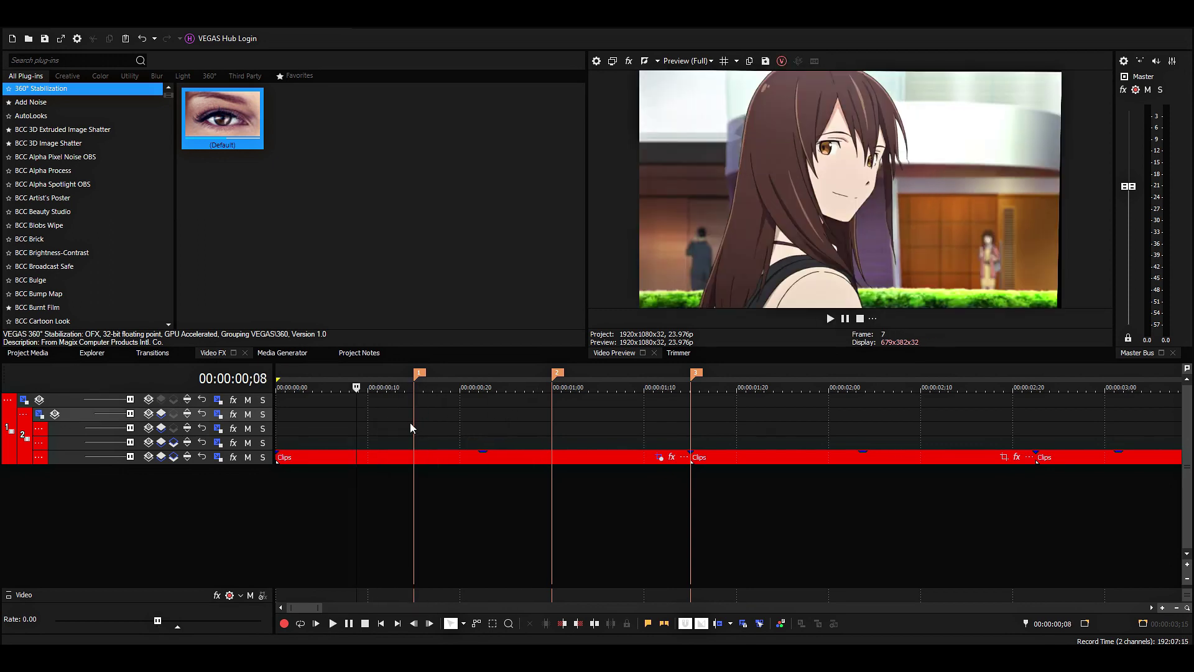
- Place the playhead at 00:00:00;13 and open Parent Motion for track 2
click(413, 420)
key(Left)
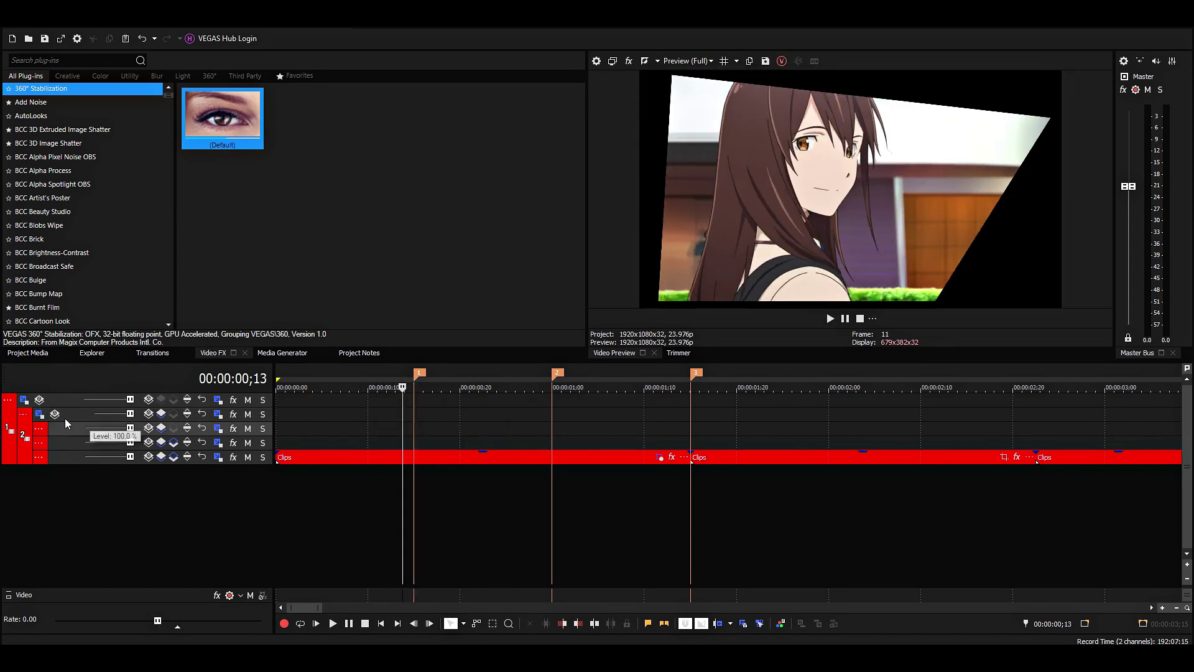
click(65, 413)
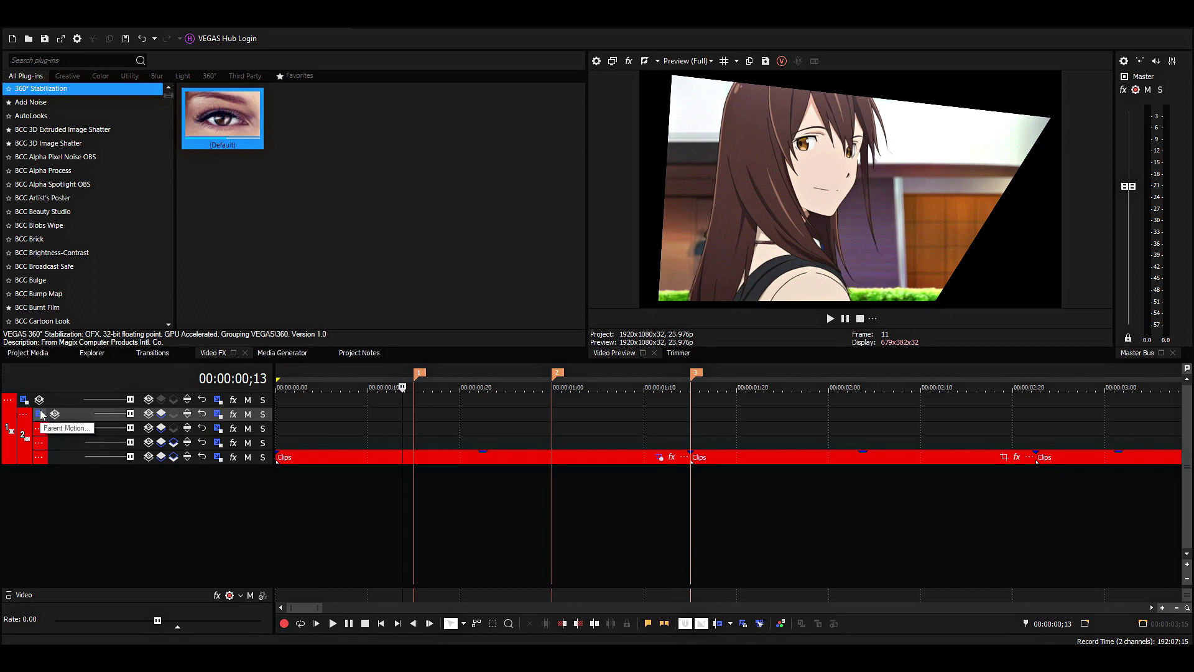
click(40, 413)
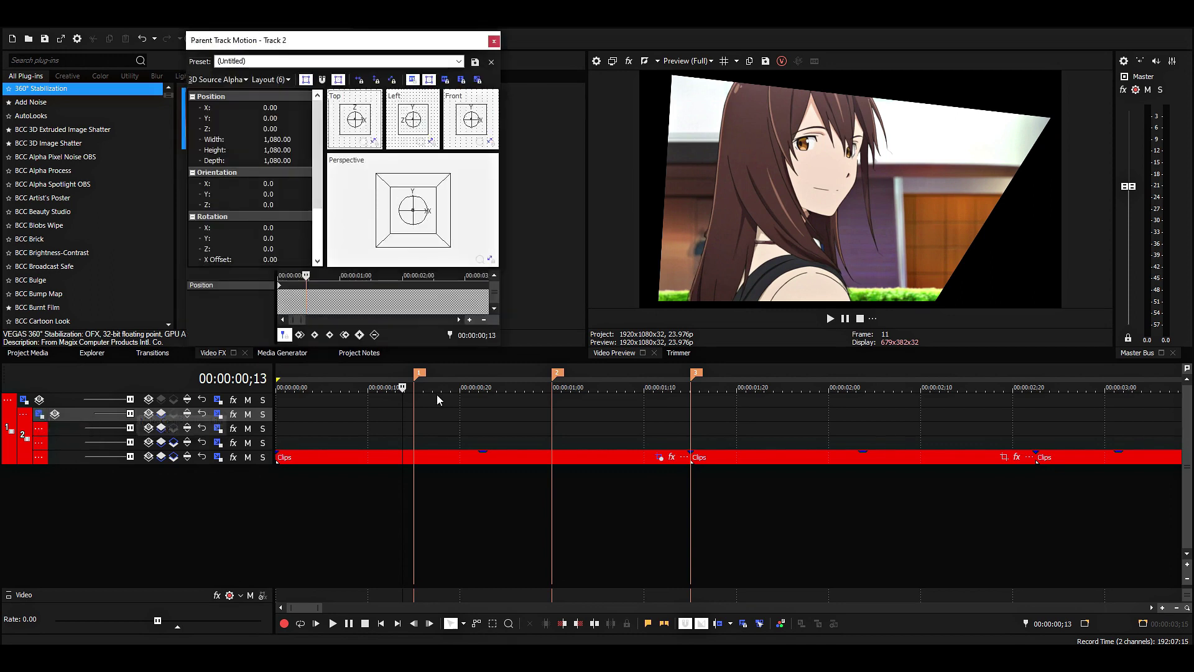
- Add a parent-motion position keyframe at 00:00:00;13 and delete the one at the start
scroll(509, 410, up, 5)
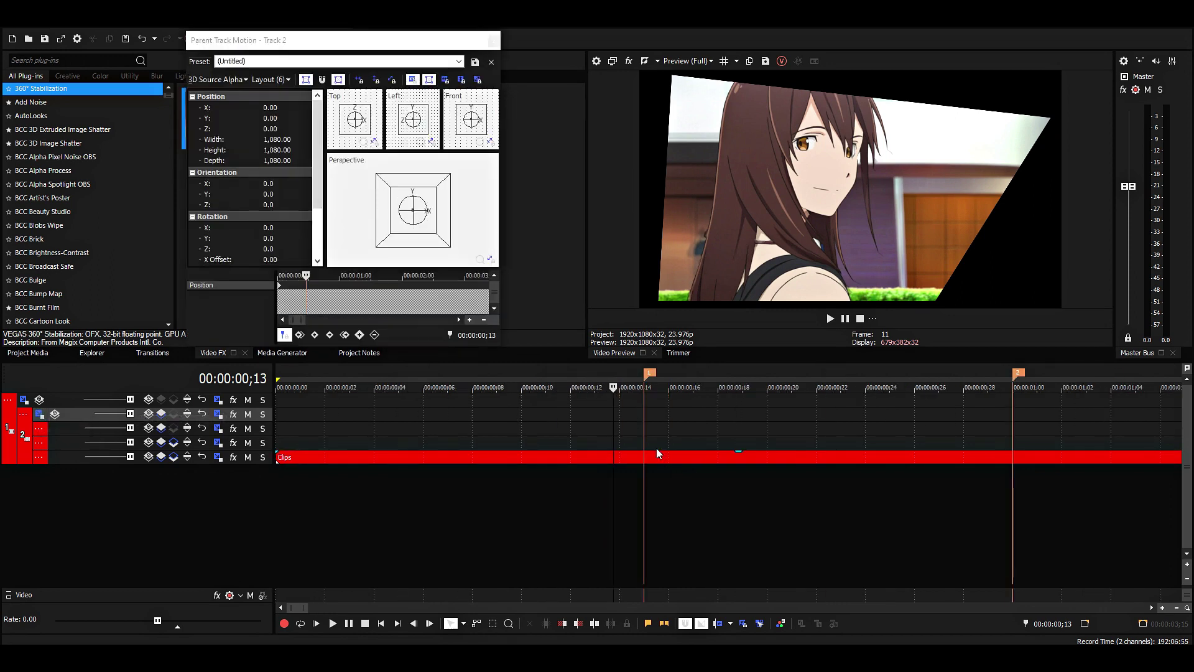
click(438, 237)
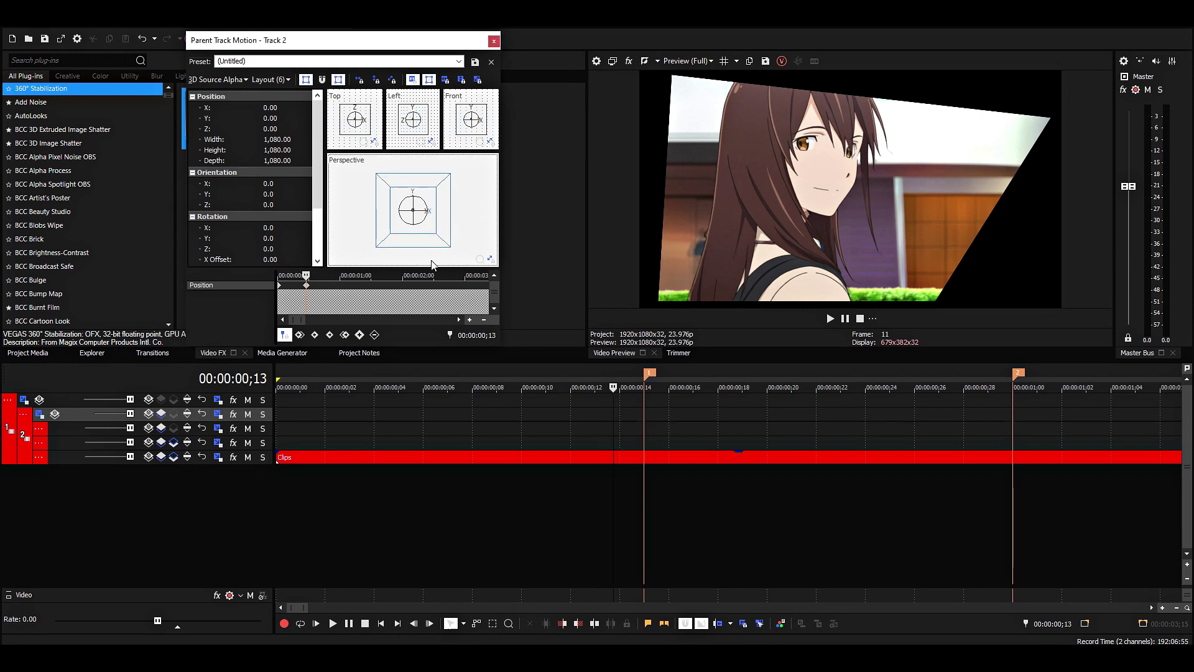
right_click(279, 285)
click(315, 343)
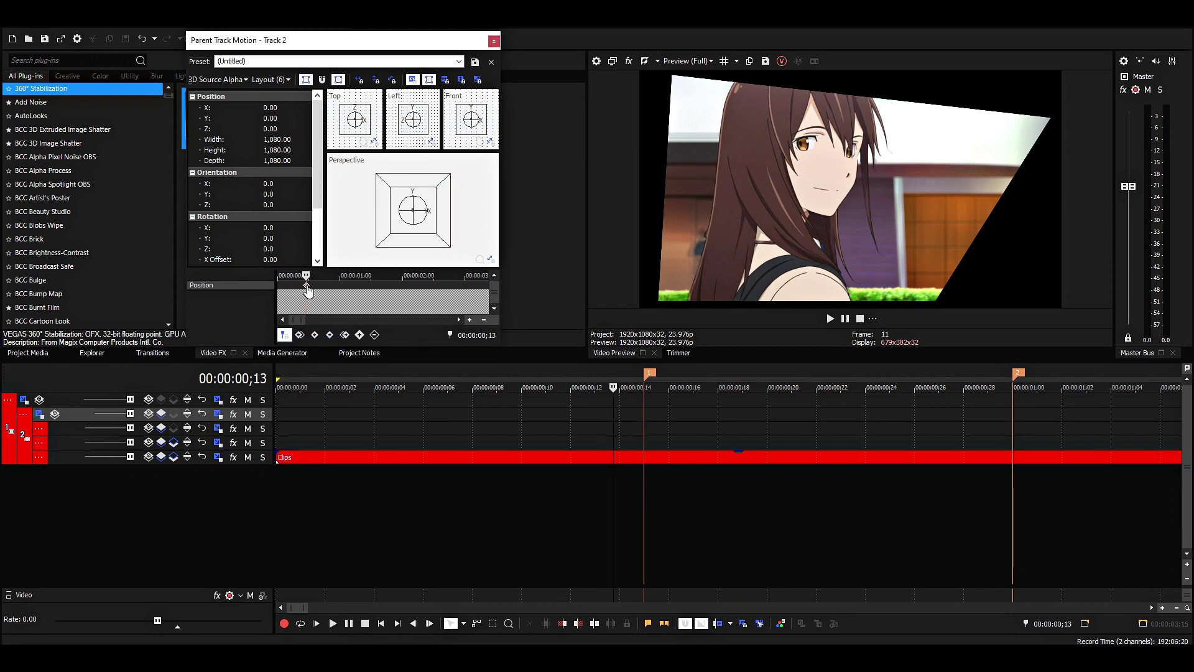
- Add a position keyframe at 00:00:00;16 by shifting the parent track sideways, and set its Z position to 1,400
key(Right)
key(Right)
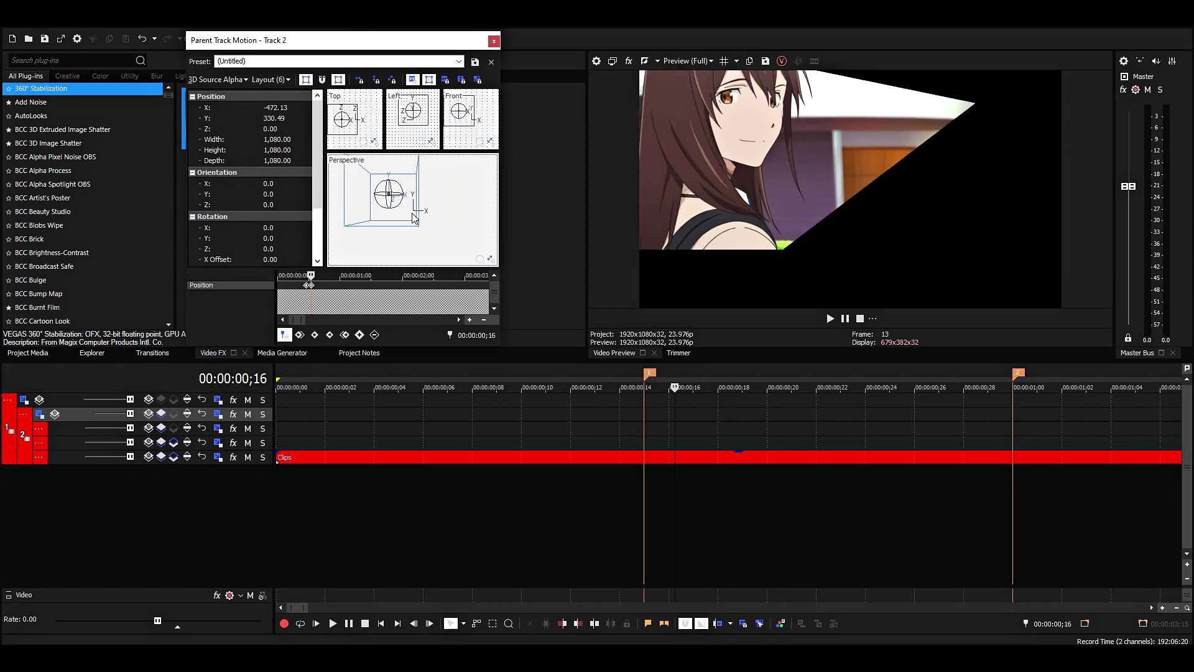
drag(414, 218, 445, 224)
click(281, 129)
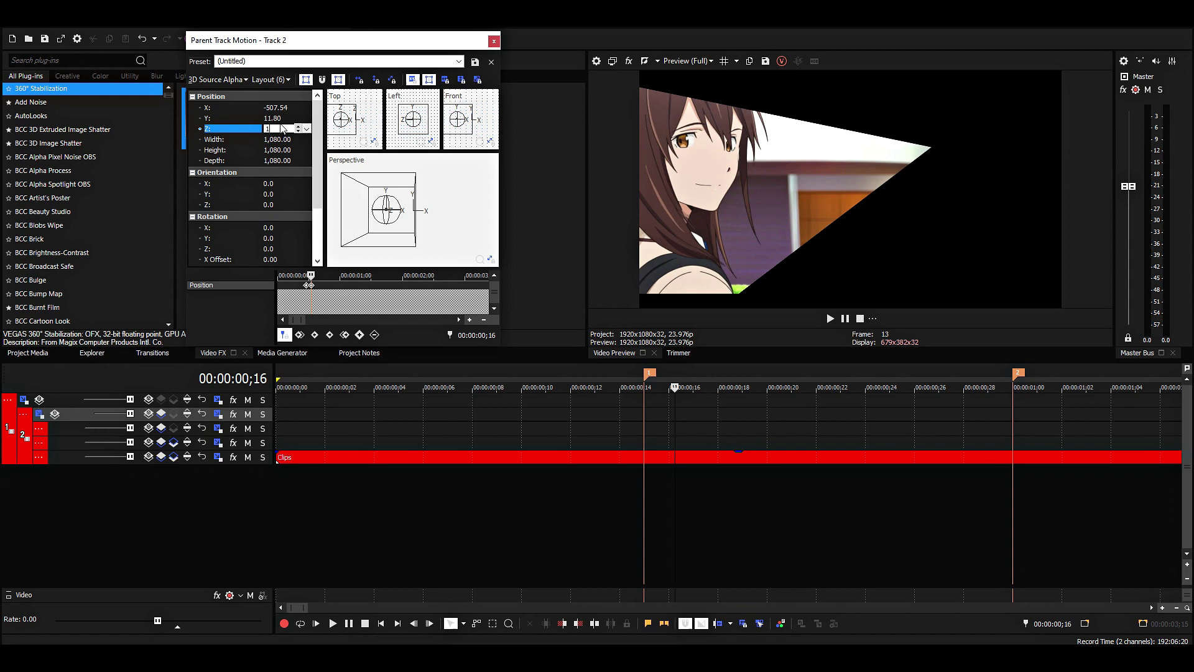
text(1,400)
key(Return)
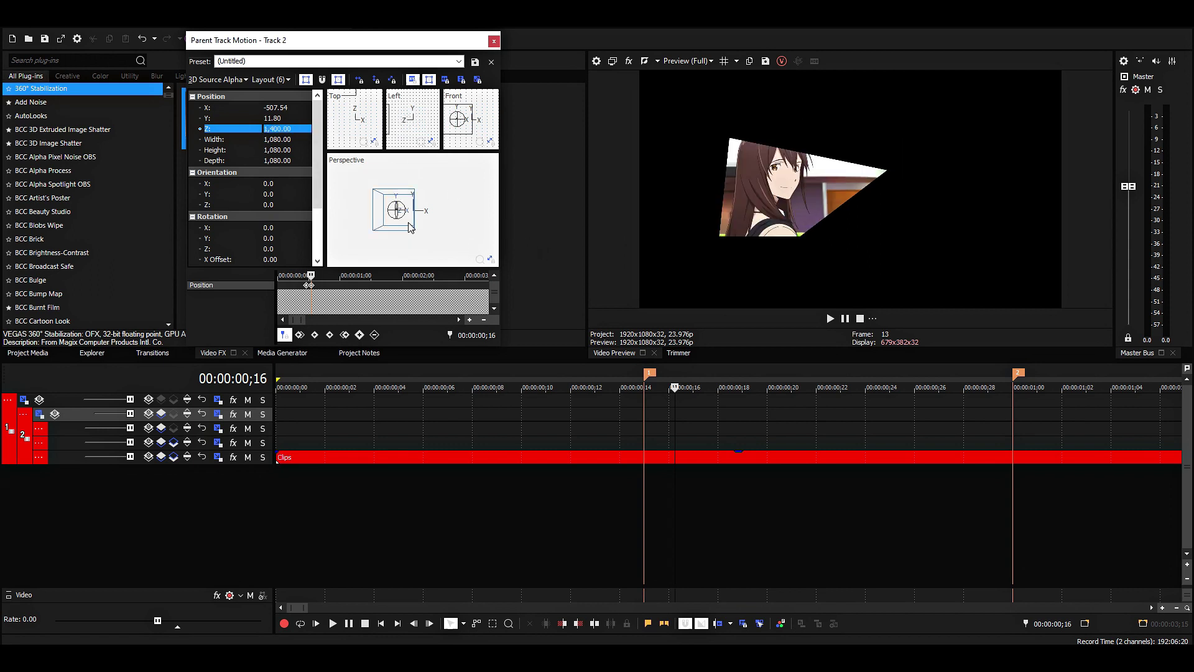
- Move the parent track out of the frame at 00:00:00;16, with Y position 1,300 and X position -3,200
drag(404, 224, 327, 190)
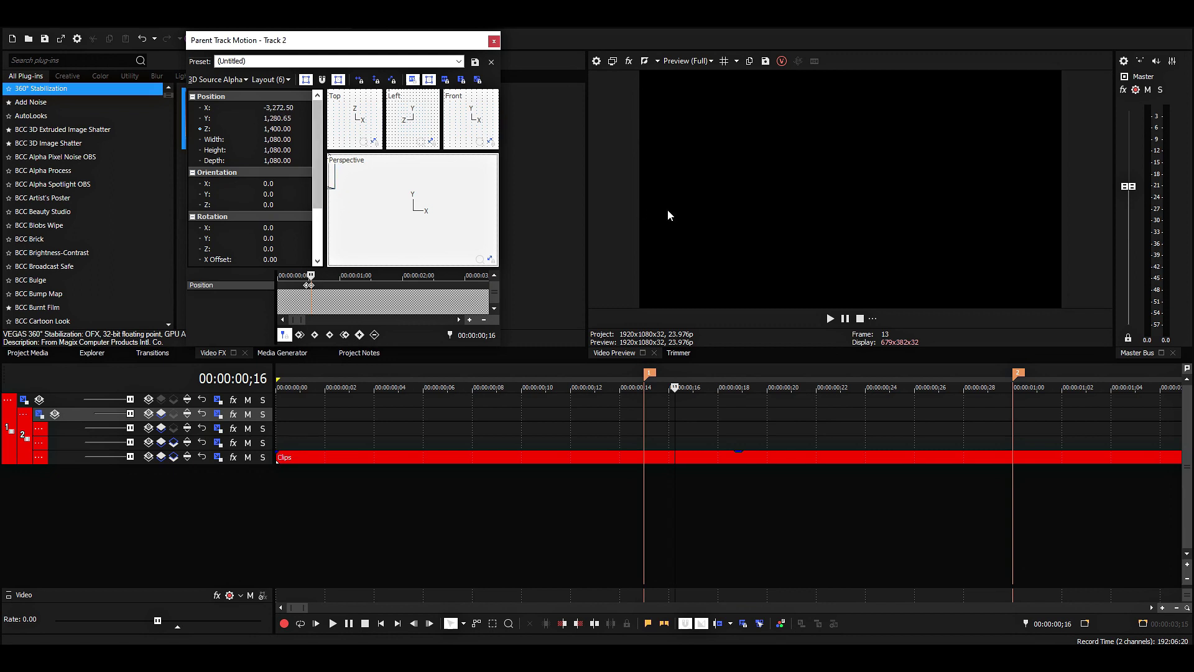
click(273, 118)
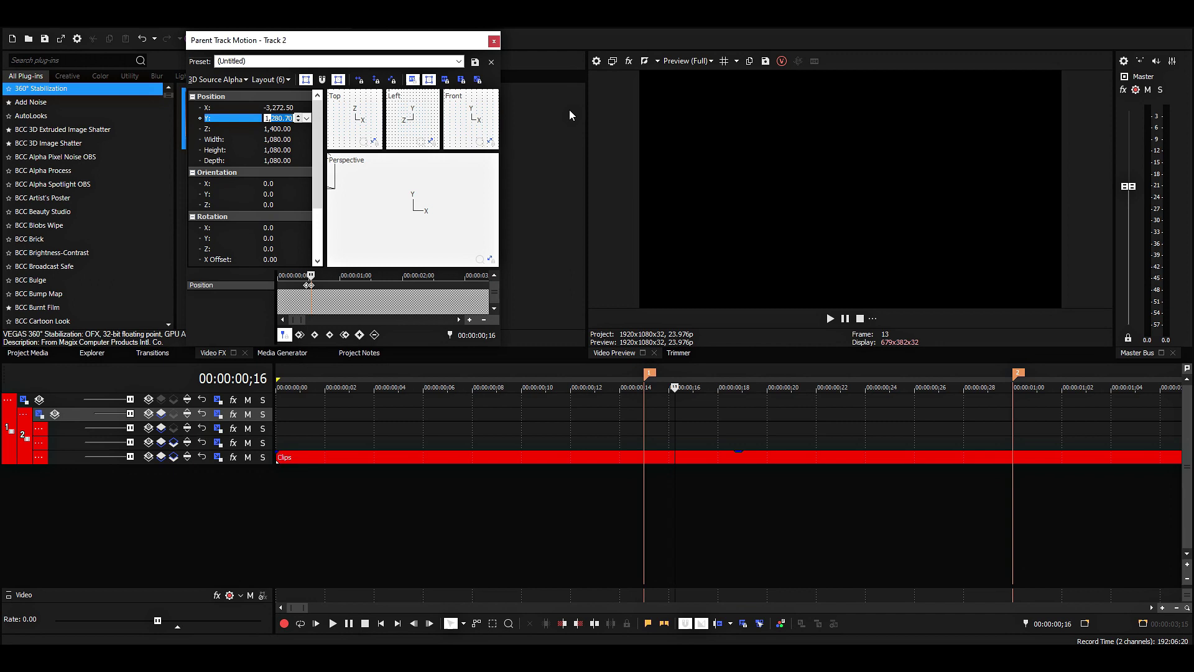
text(1,300)
click(275, 107)
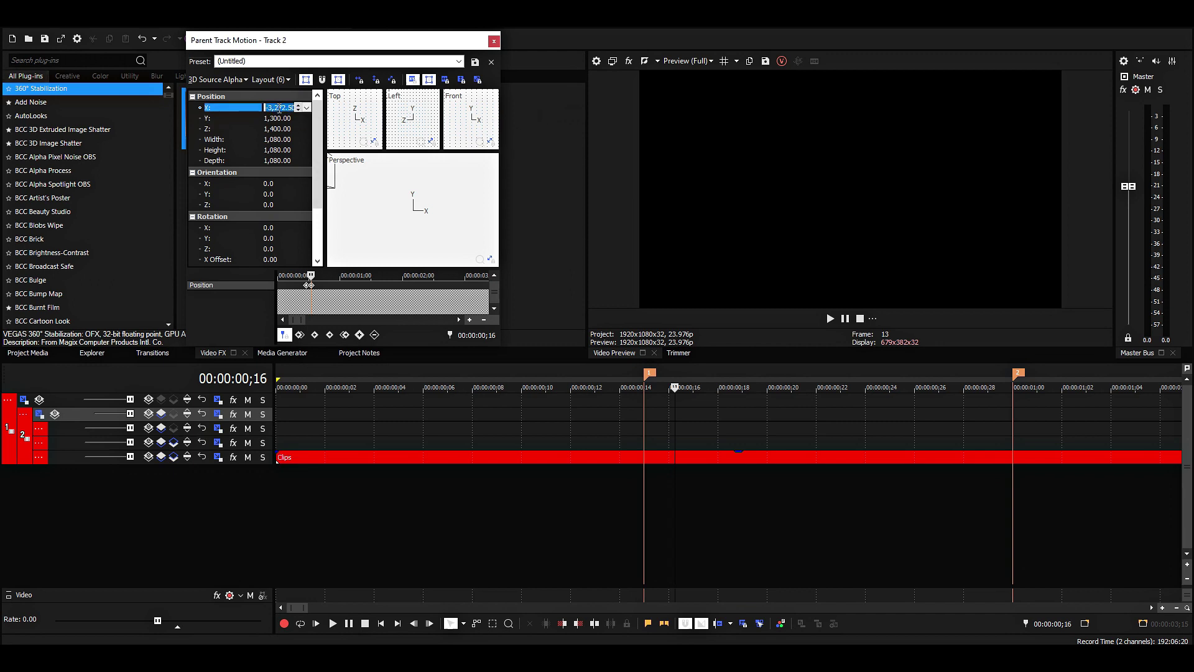
text(-3,200)
key(Return)
- Add a parent-motion position keyframe at 00:00:00;15, between the existing two
scroll(411, 298, up, 4)
click(379, 286)
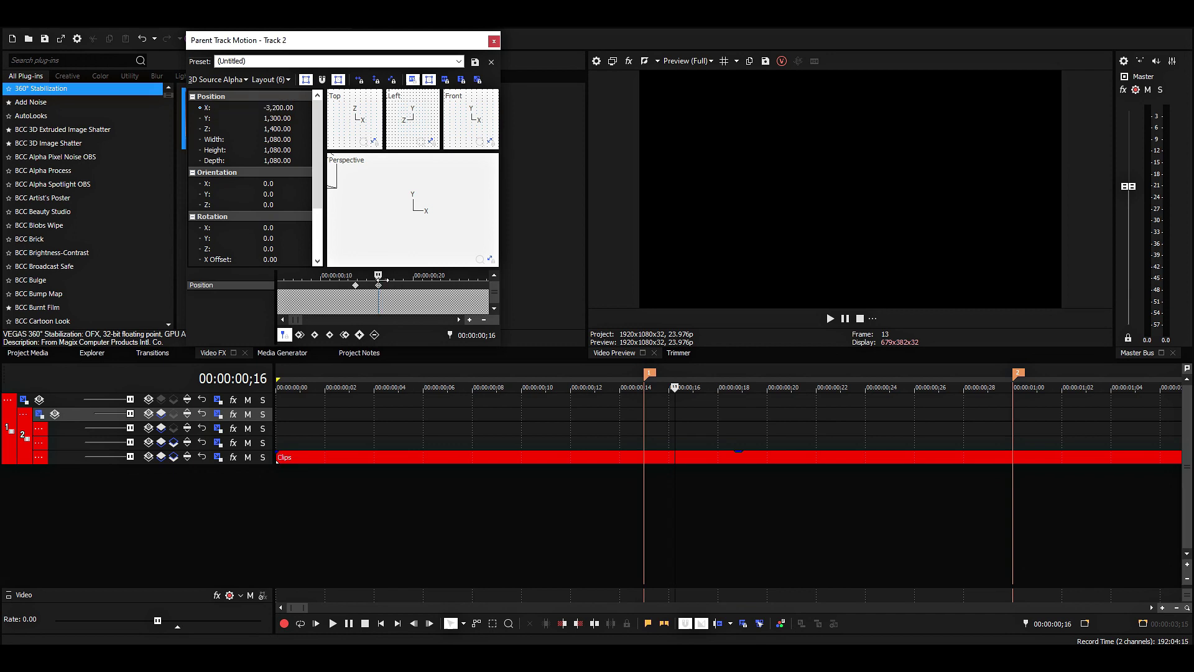
key(Left)
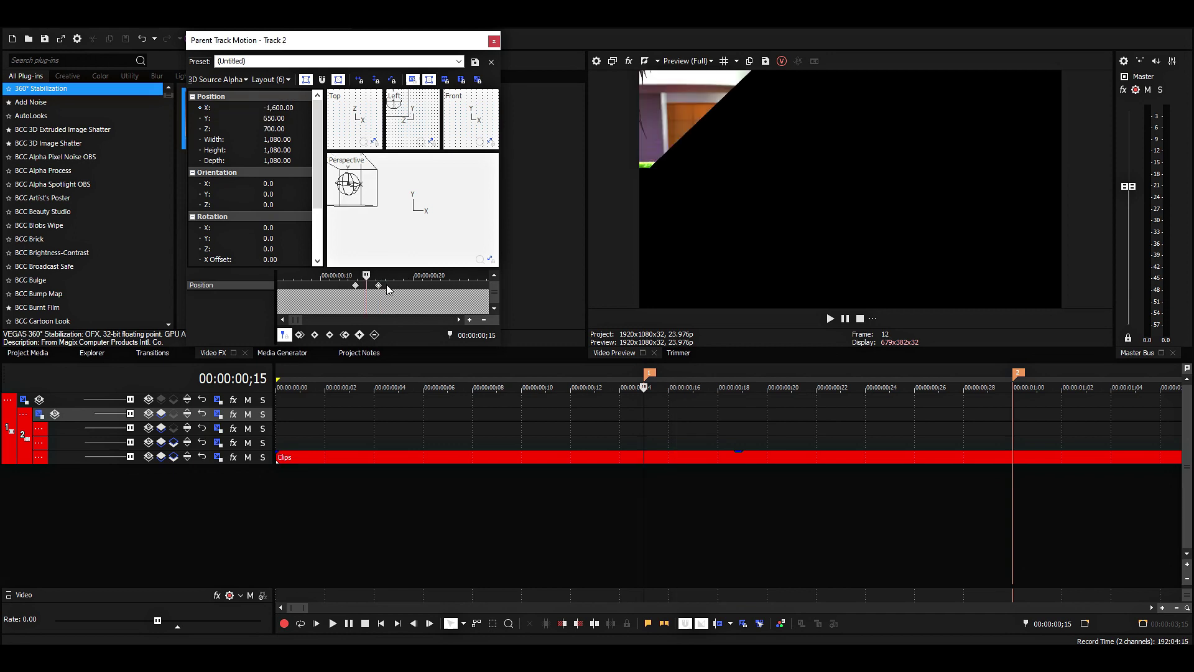
click(360, 335)
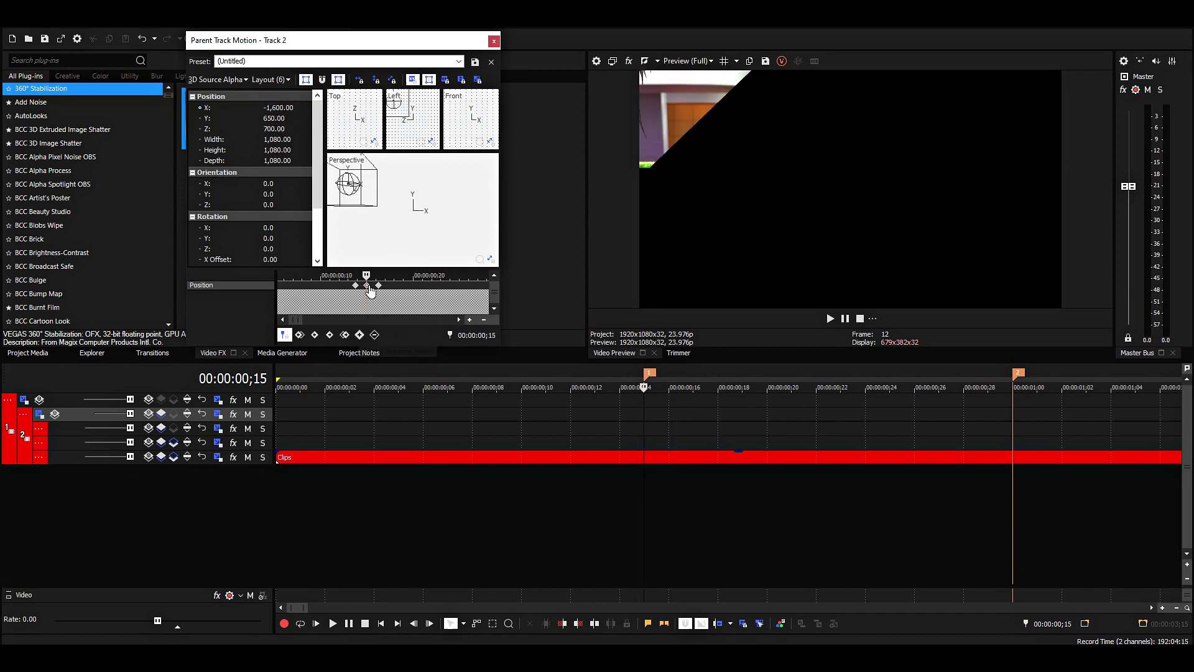
- Move the last parent-motion position keyframe to marker 2 at 00:00:01;00
click(1011, 416)
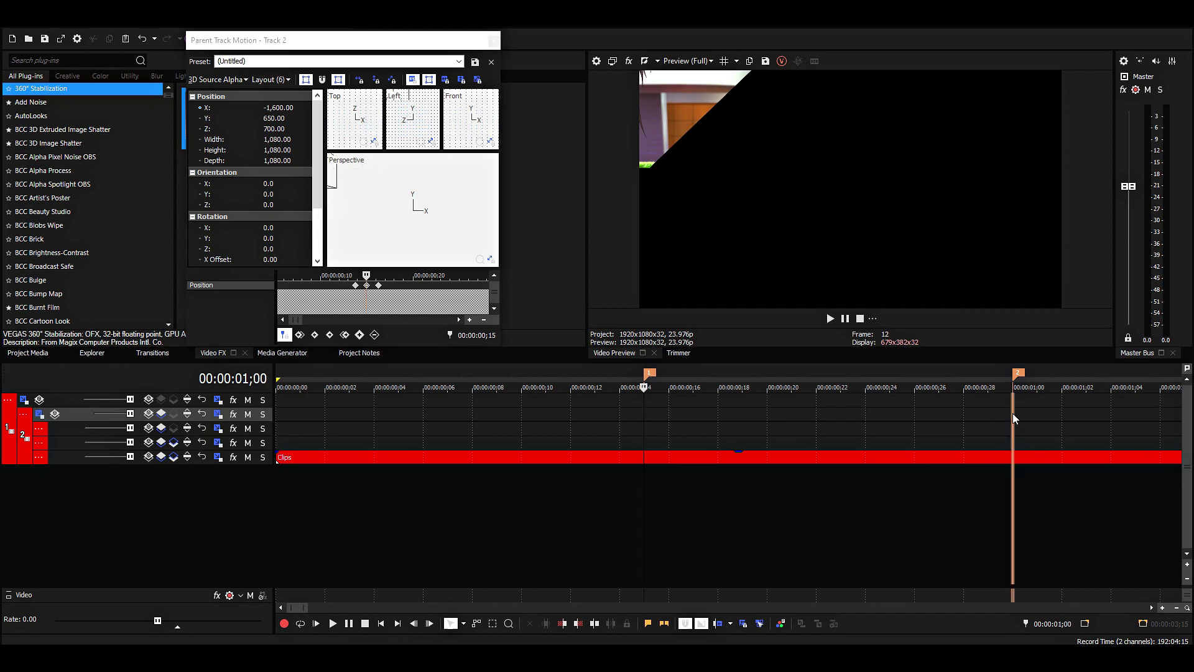
drag(333, 286, 459, 286)
click(1013, 417)
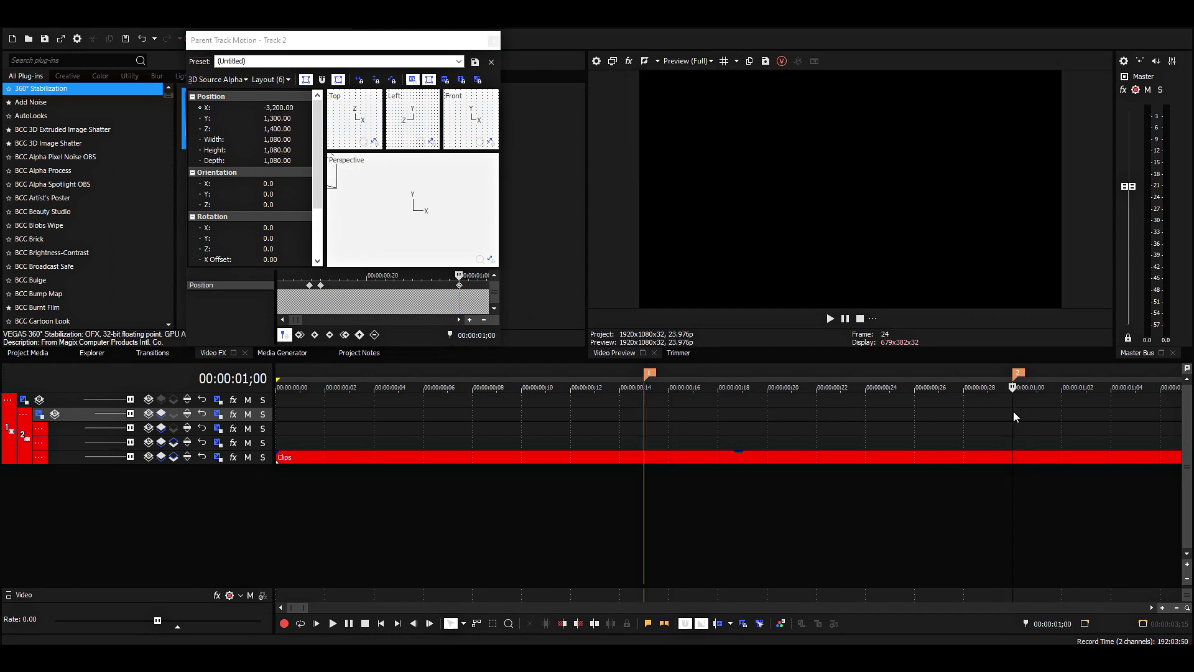
- Move the first parent-motion position keyframe from 00:00:00;13 to 00:00:00;07
click(321, 286)
scroll(331, 291, down, 1)
scroll(342, 289, up, 1)
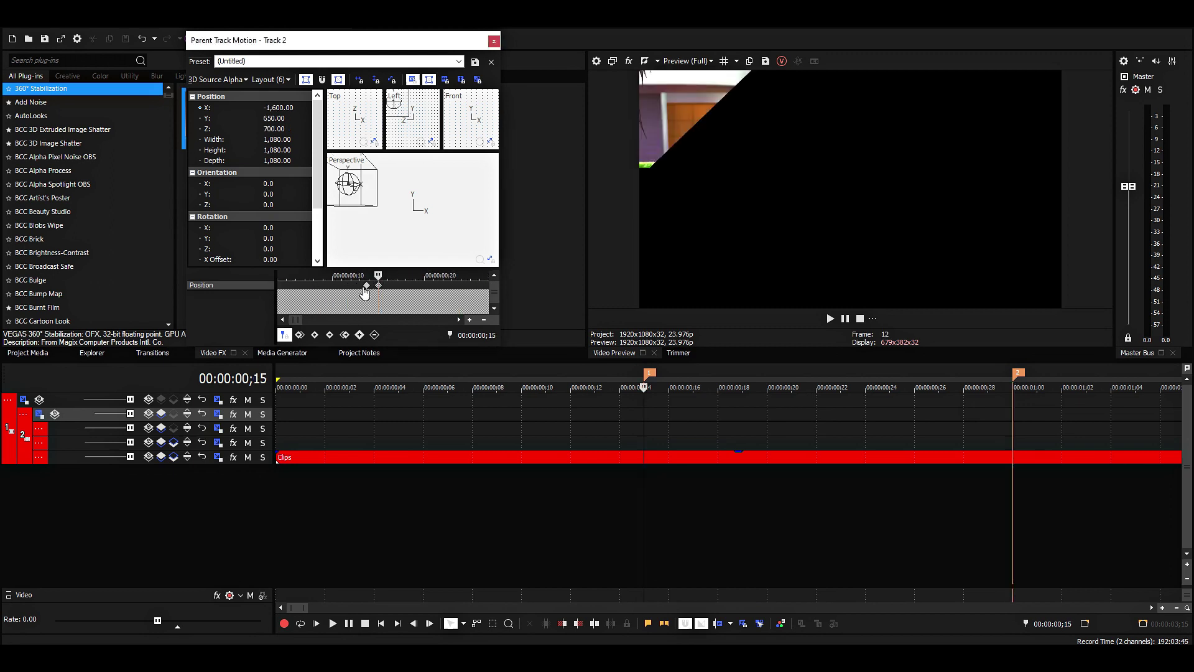
drag(366, 285, 310, 288)
click(309, 286)
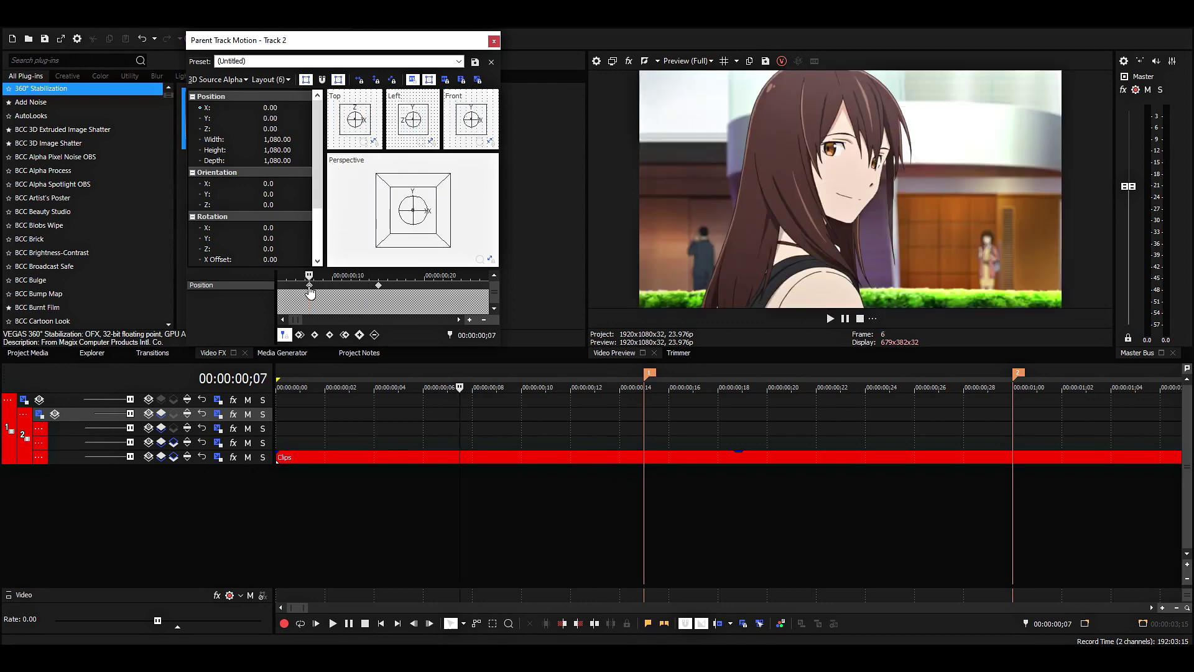
- Set the position keyframe at 00:00:00;15 to Fast and the one at 00:00:00;07 to Slow
key(Right)
key(Right)
key(Right)
key(Right)
key(Right)
key(Right)
right_click(378, 285)
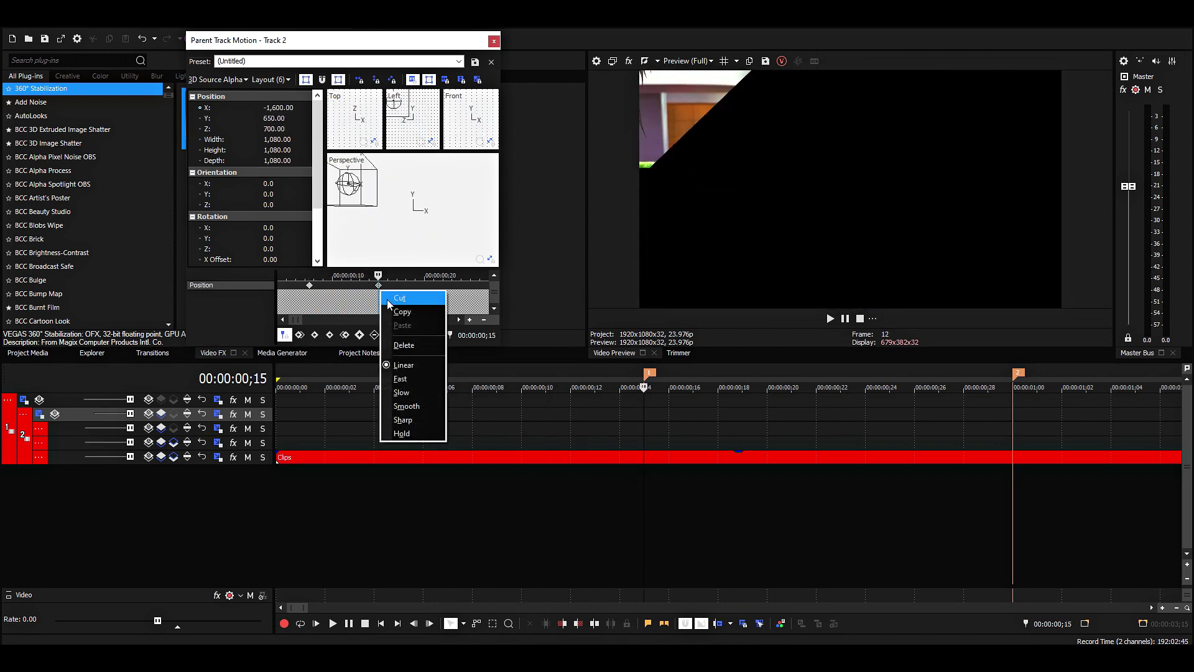
click(405, 379)
click(310, 285)
right_click(310, 285)
click(363, 403)
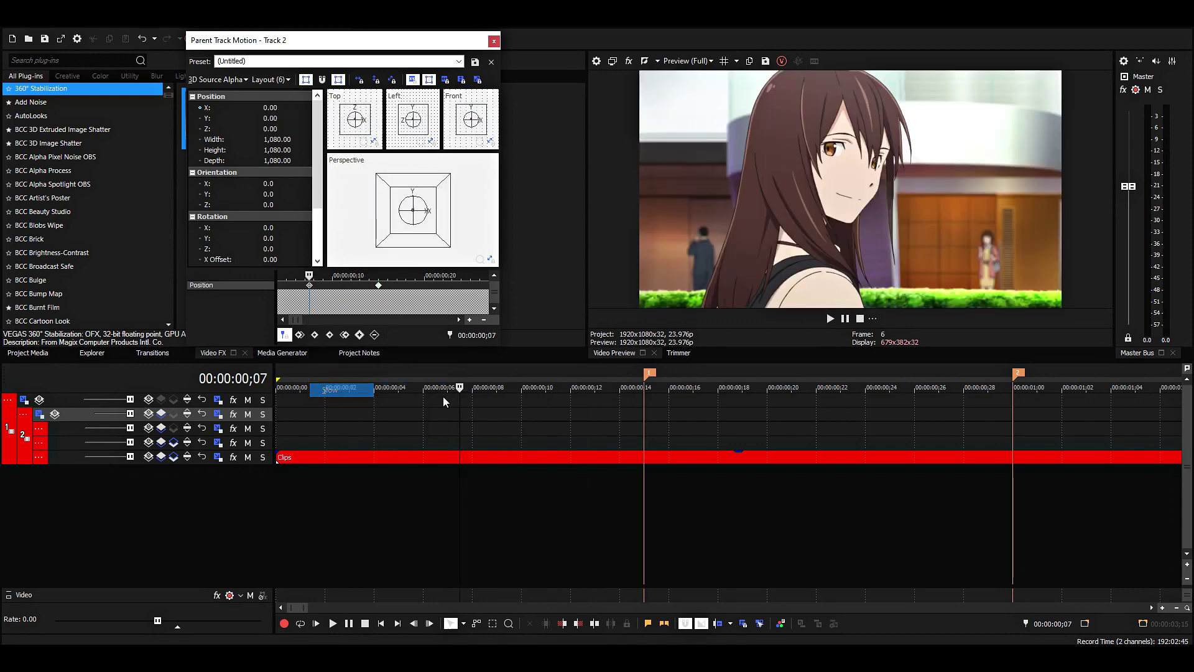
- Preview the parent-motion animation from 00:00:00;05 and check its keyframes at 00:00:00;15 and 00:00:01;00
scroll(444, 398, down, 1)
click(415, 408)
key(Right)
key(Right)
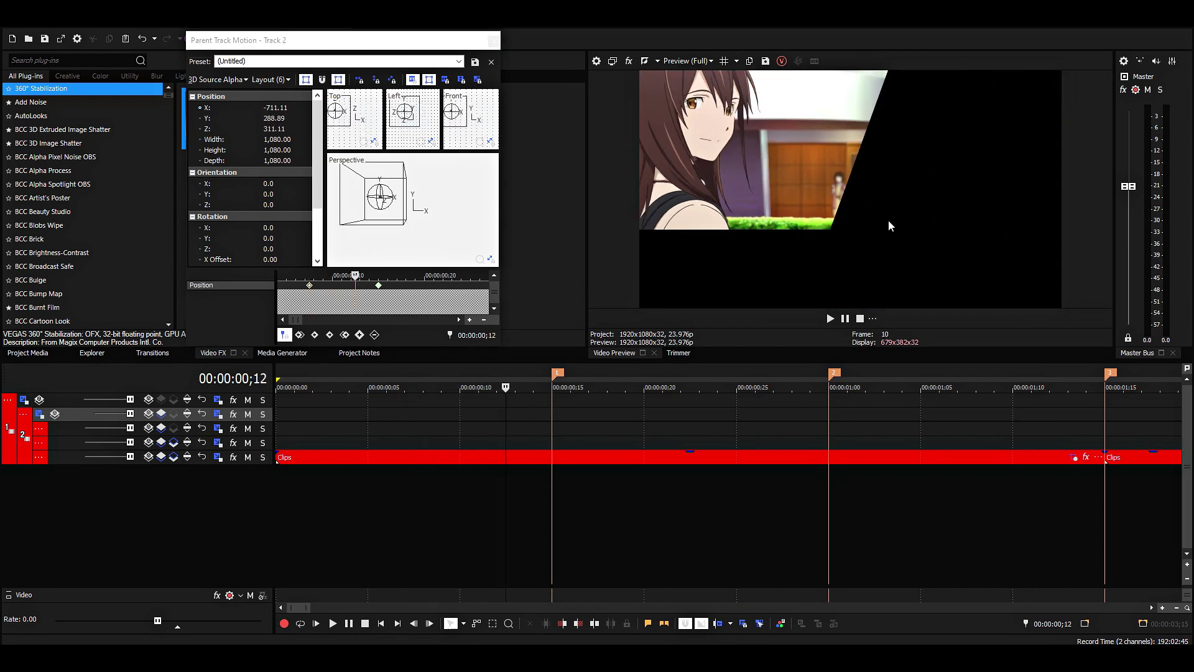
click(413, 402)
key(space)
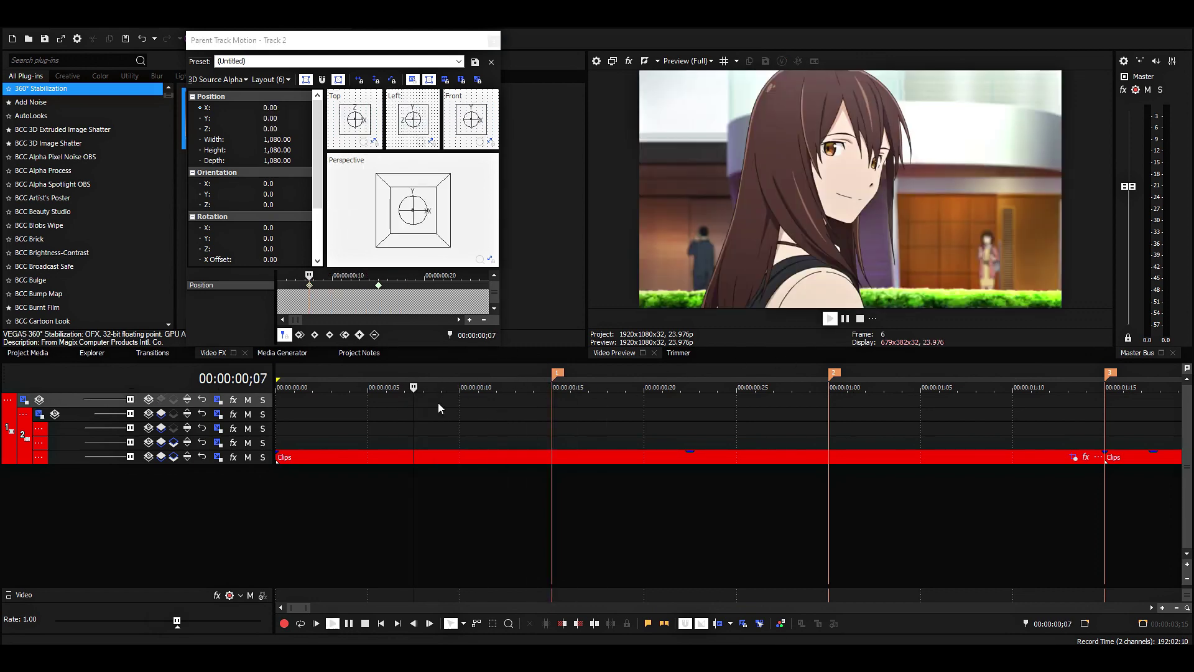
click(371, 412)
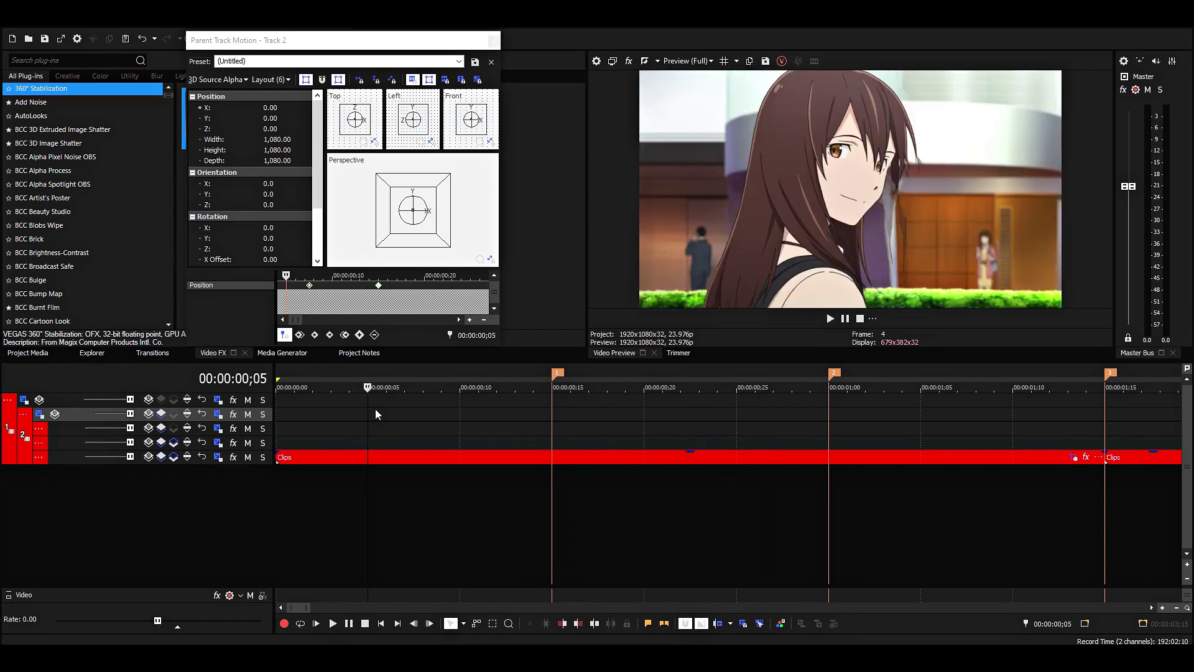
click(379, 286)
scroll(379, 302, down, 2)
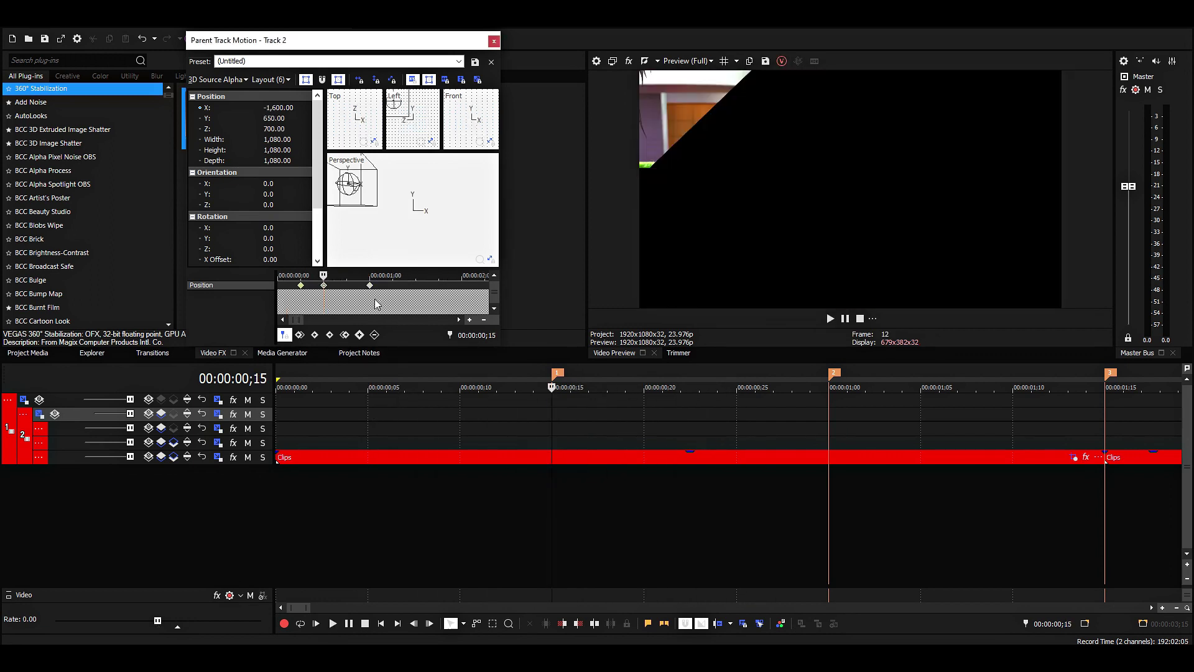
click(368, 286)
scroll(352, 302, down, 1)
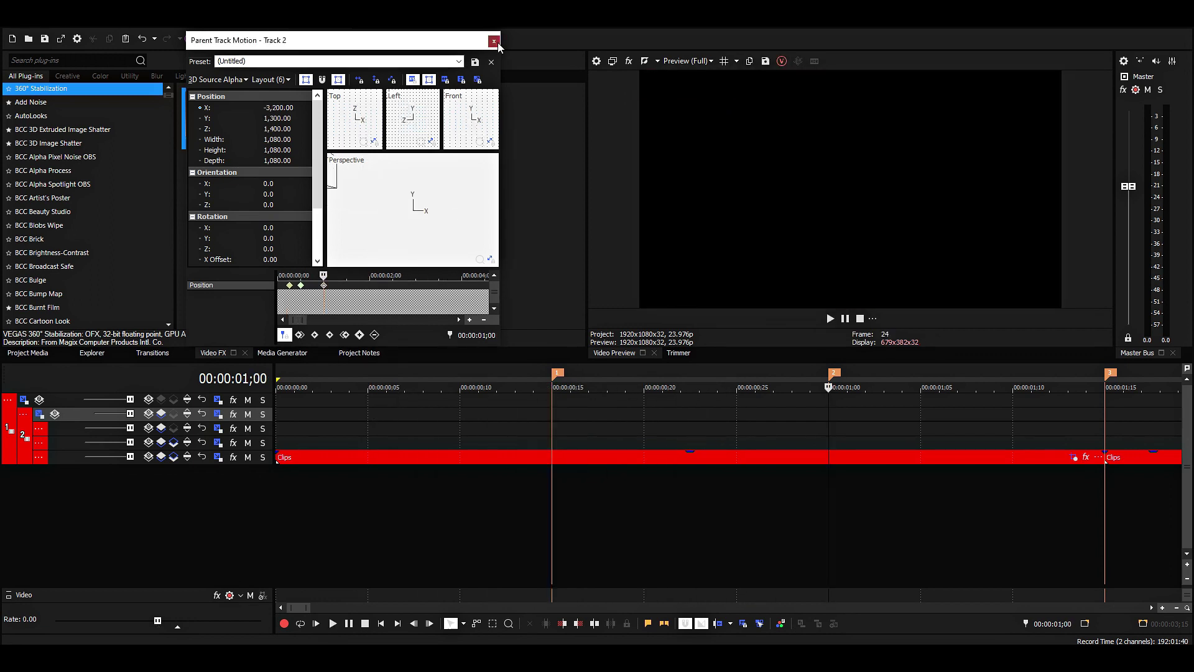
click(493, 41)
- Move the second clip onto track 4, above the first clip, starting at about 00:00:00;11
click(573, 442)
click(546, 438)
scroll(851, 464, down, 5)
scroll(832, 466, up, 6)
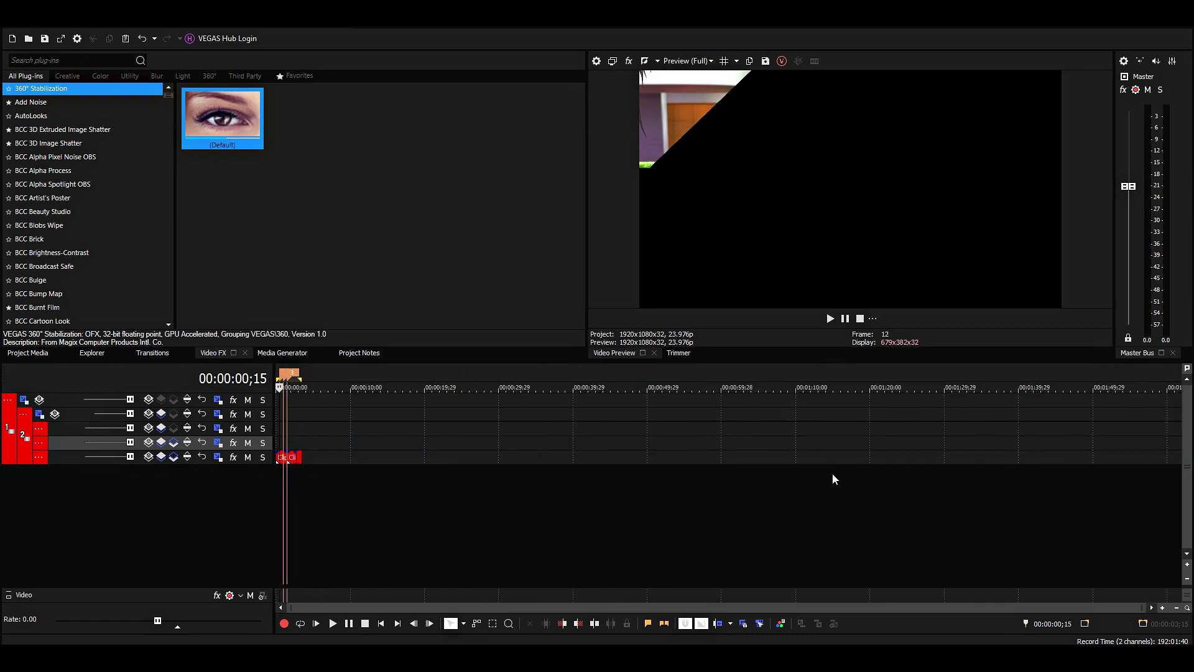
click(565, 459)
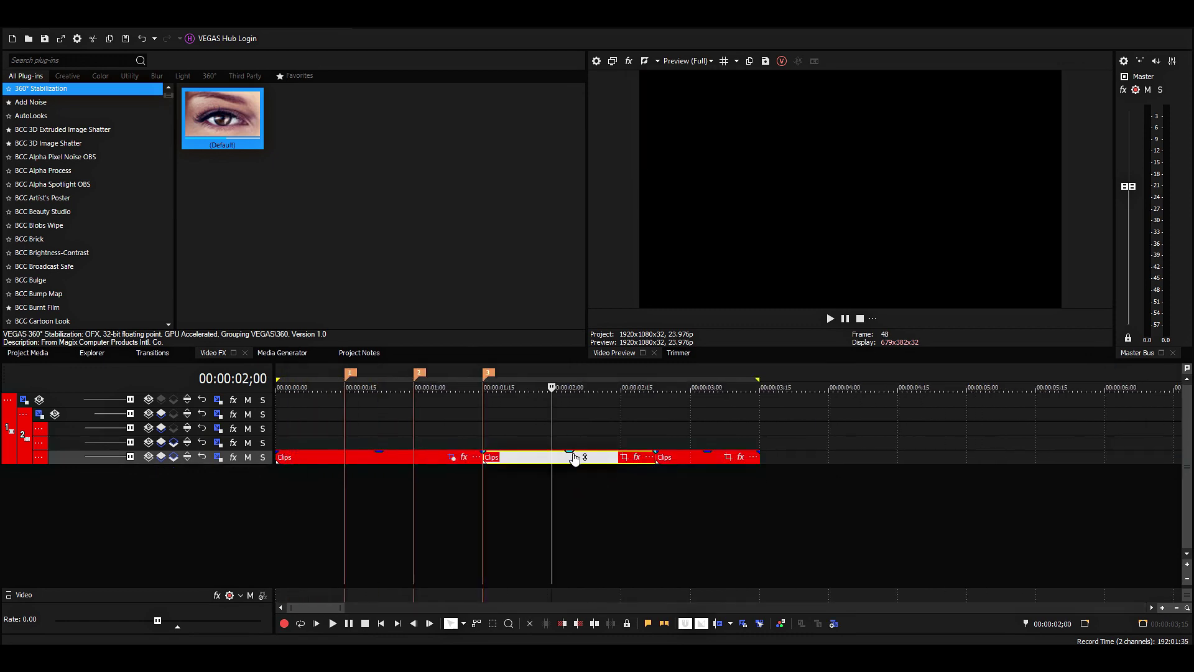
drag(564, 459, 349, 446)
scroll(530, 440, up, 4)
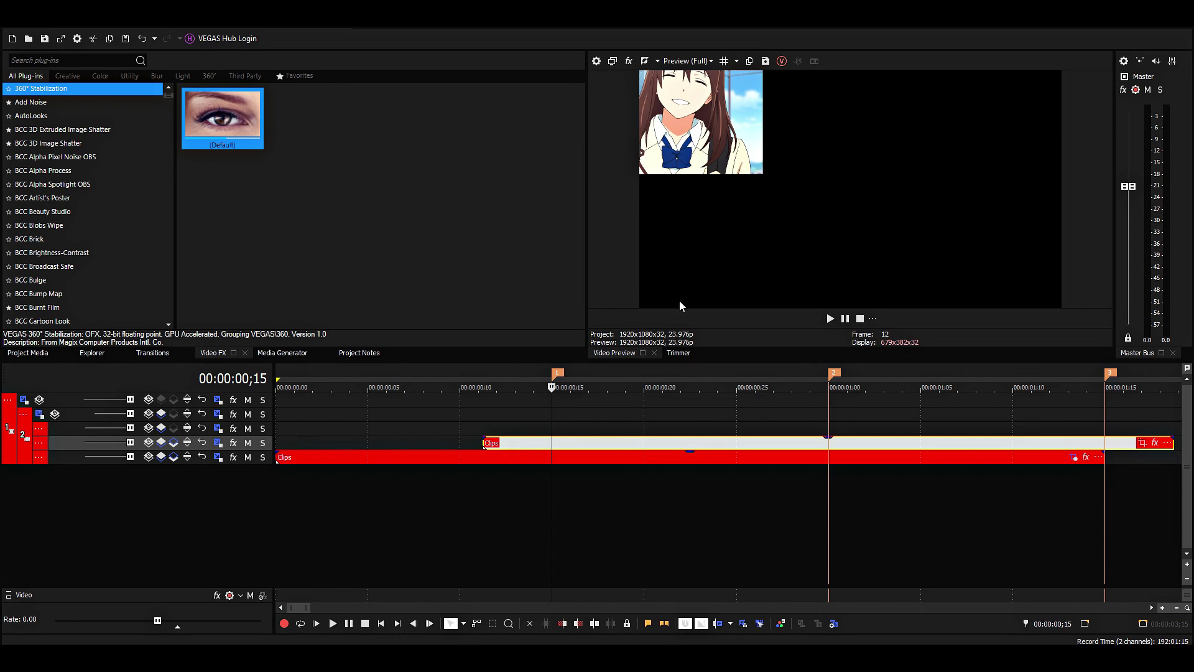
- Shift the clip on track 4 earlier so it starts at 00:00:00;07 and ends at marker 3
key(Left)
key(Left)
key(Left)
key(Left)
key(Left)
key(Left)
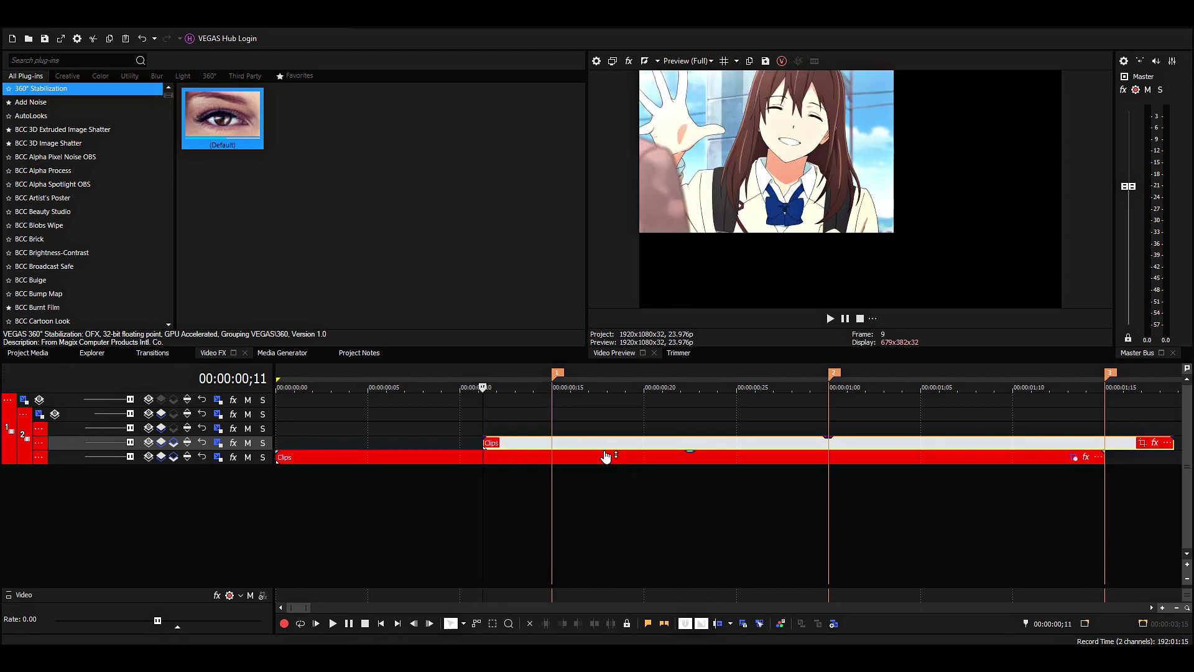
drag(599, 445, 540, 446)
- Step through the frames from 00:00:00;07 to 00:00:00;27 to examine how the track 4 clip moves with its parent
key(Right)
key(Right)
key(Right)
key(Right)
key(Right)
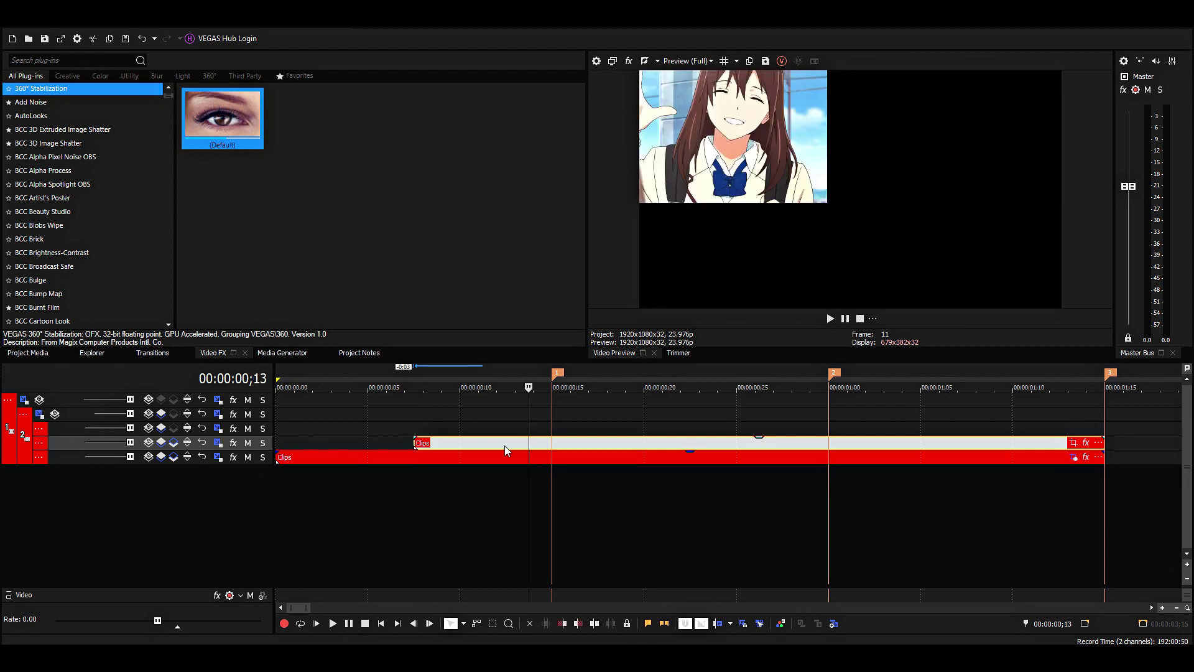
click(417, 444)
key(Right)
key(Right)
key(Right)
key(Right)
key(Right)
key(Right)
key(Right)
key(Right)
key(Right)
key(Right)
key(Right)
key(Right)
key(Right)
key(Right)
key(Right)
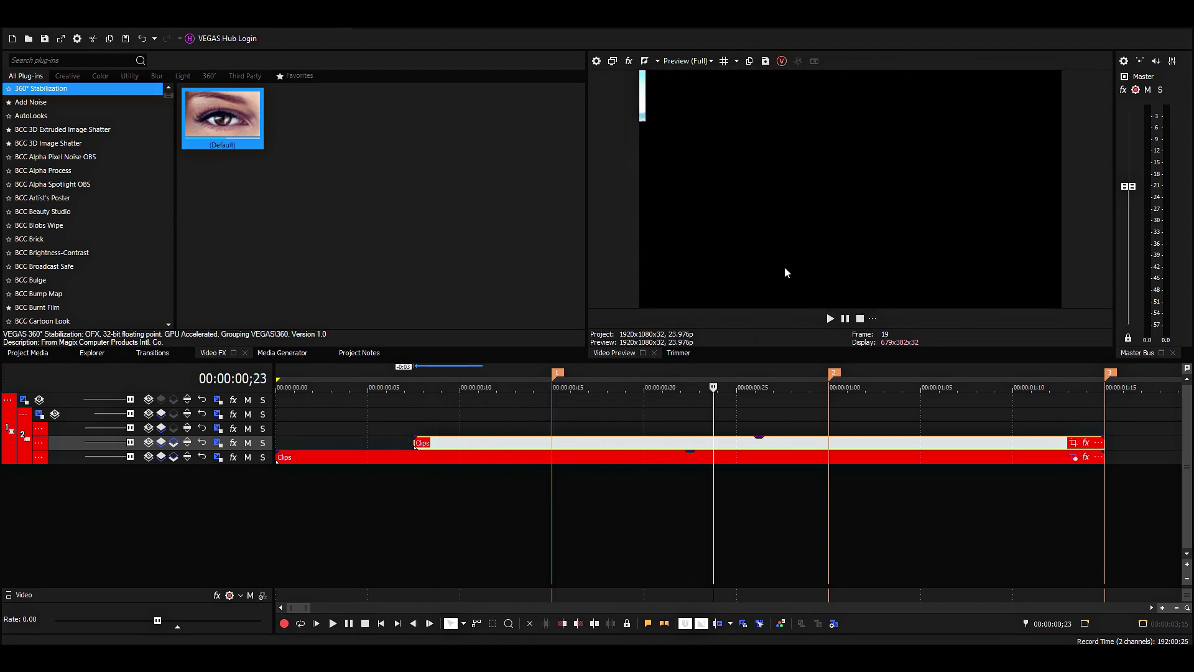
key(Right)
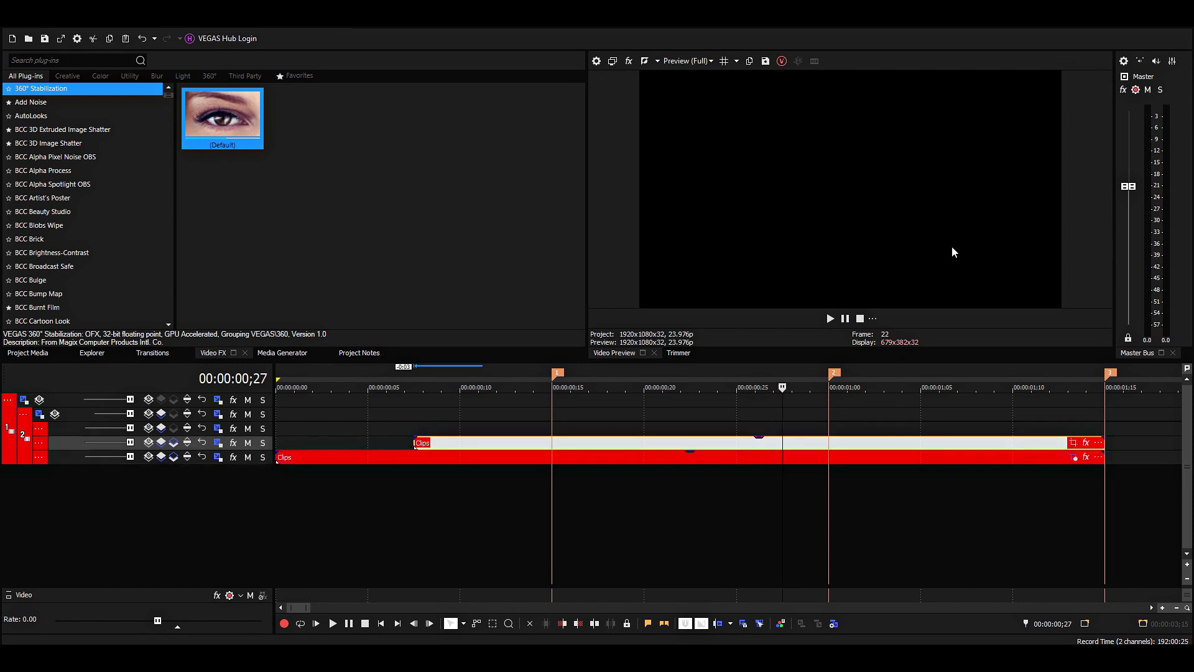
click(770, 444)
click(672, 454)
click(709, 444)
key(Left)
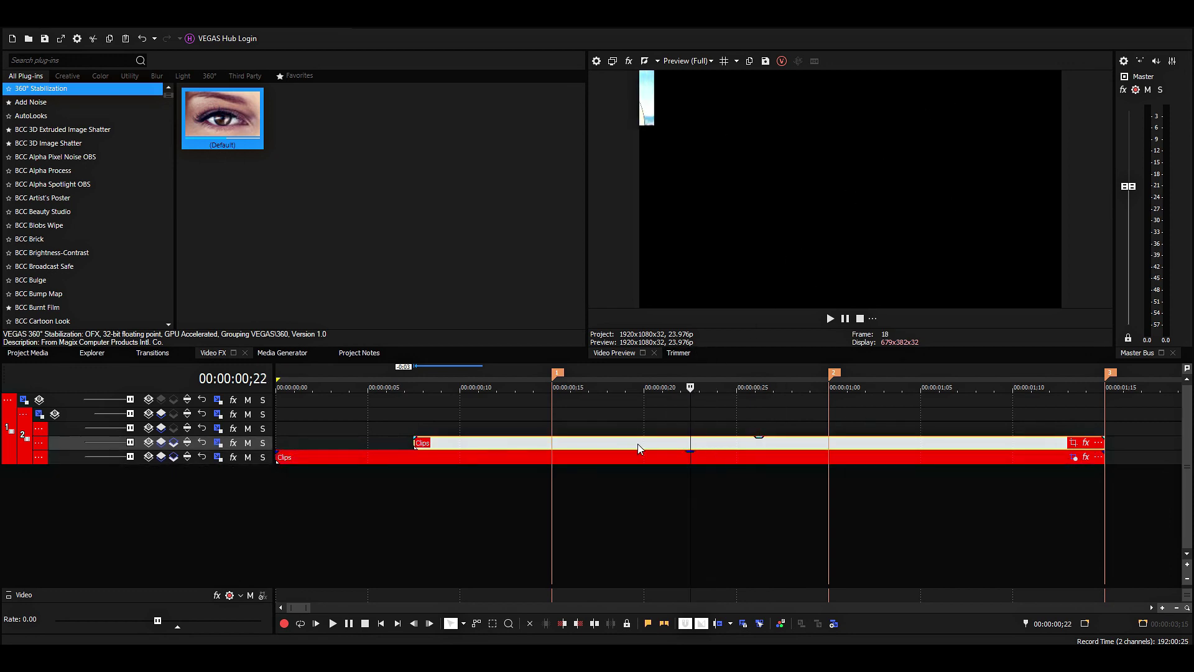
- In track 4's Track Motion at 00:00:01;00, reposition the clip to about X 2,727, Y -1,322 so it enters the frame
click(218, 442)
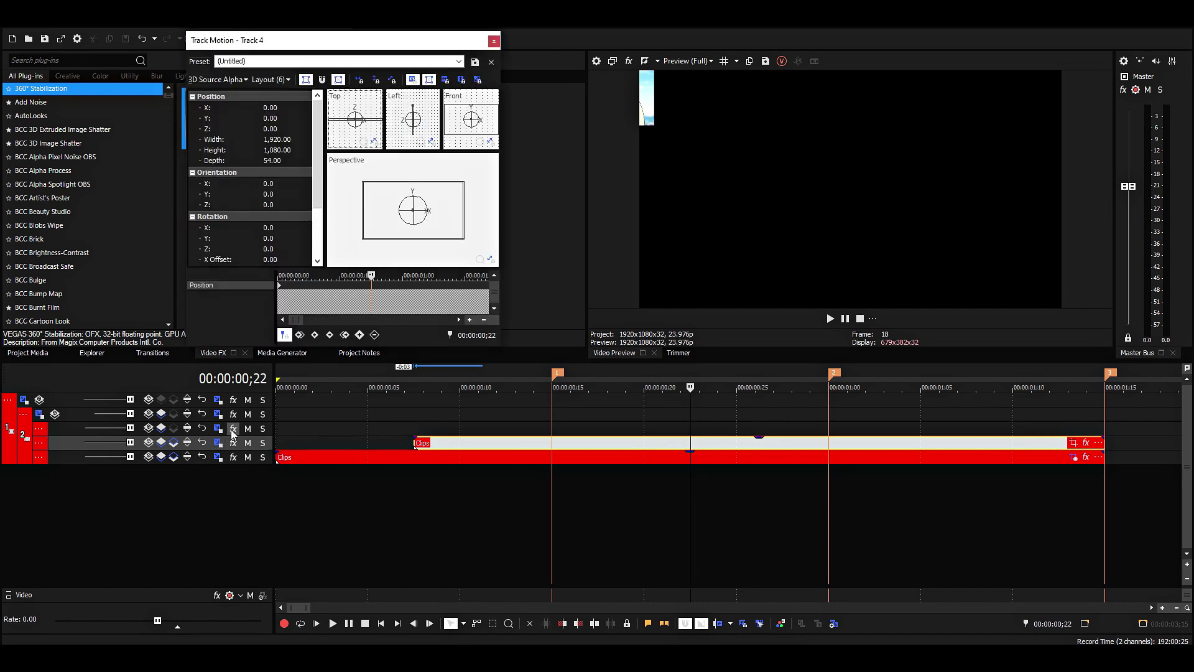
click(831, 403)
drag(419, 196, 573, 297)
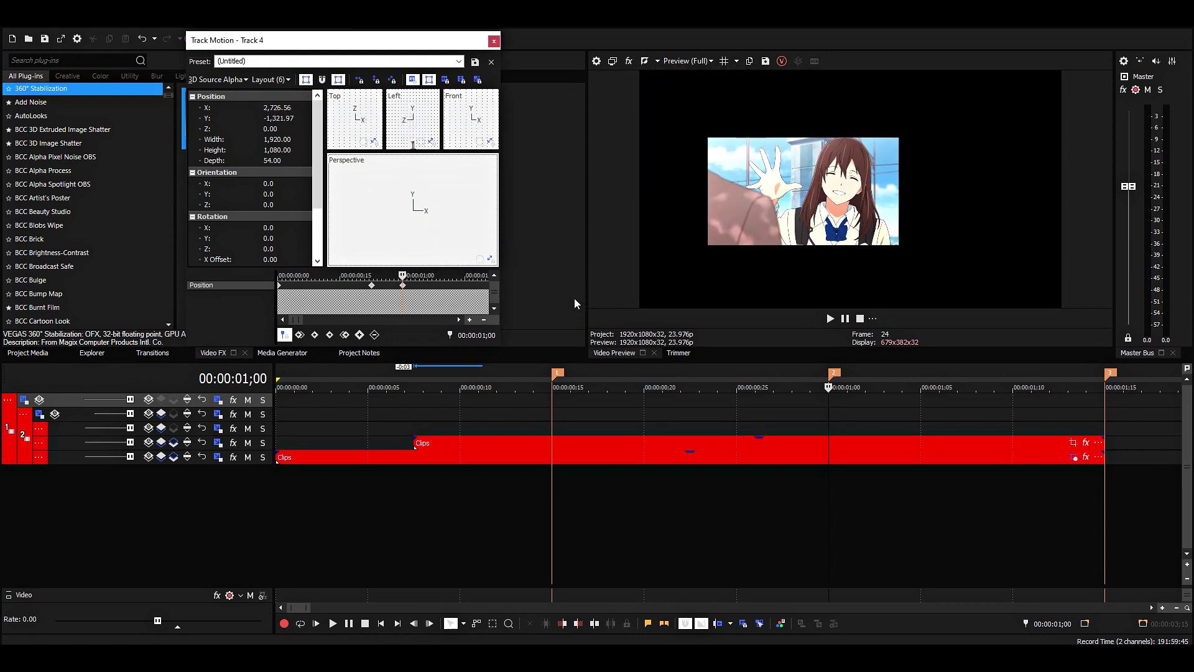
- Delete track 4's position keyframes at 00:00:00;22 and the start, keeping only the one at 00:00:01;00
click(372, 286)
key(Delete)
click(281, 285)
key(Delete)
click(405, 290)
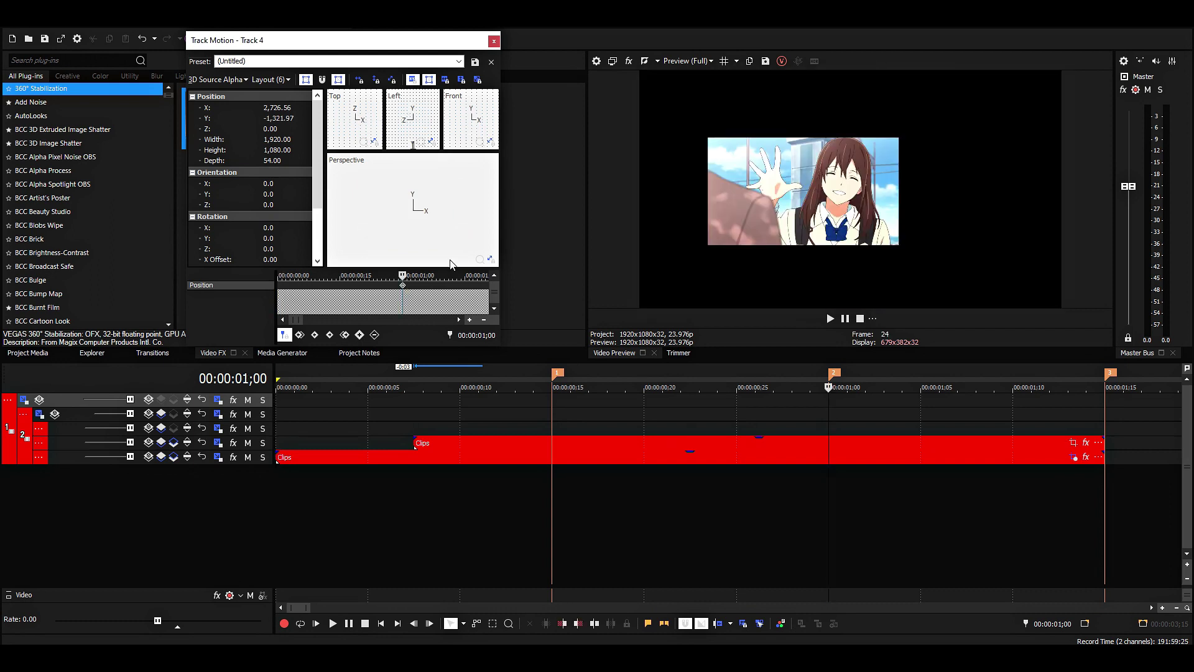
- Set the track 4 position keyframe at 00:00:01;00 to X 3,300 and Y -1,300, then close Track Motion
drag(452, 243, 462, 243)
click(280, 122)
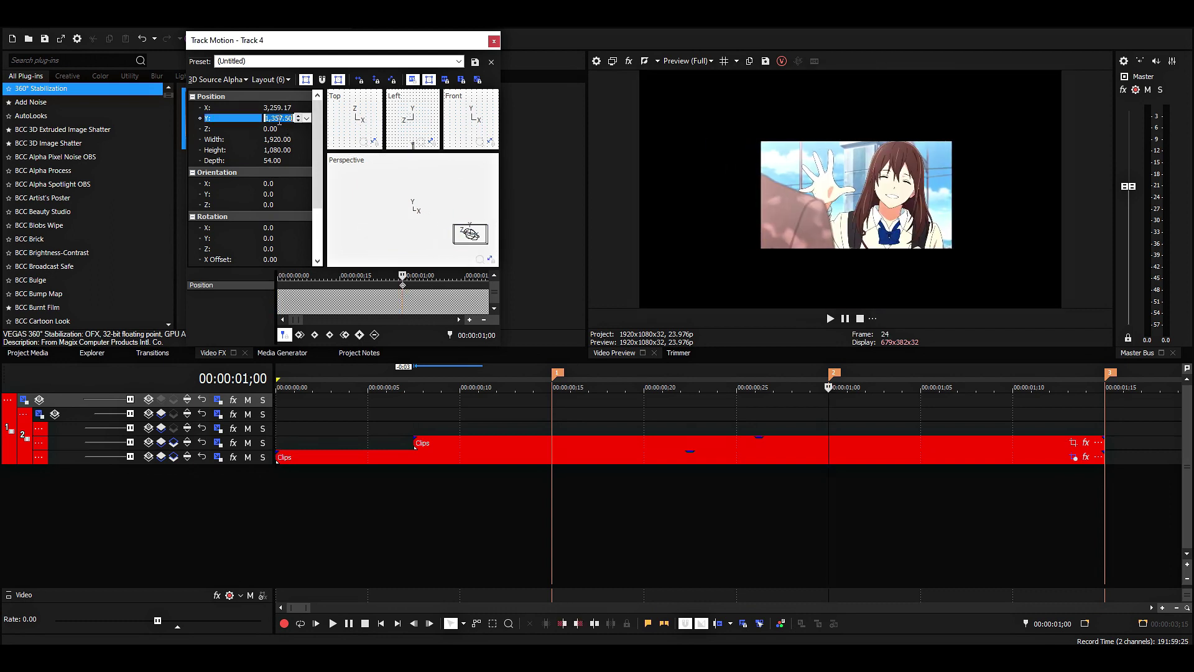
text(300)
click(285, 107)
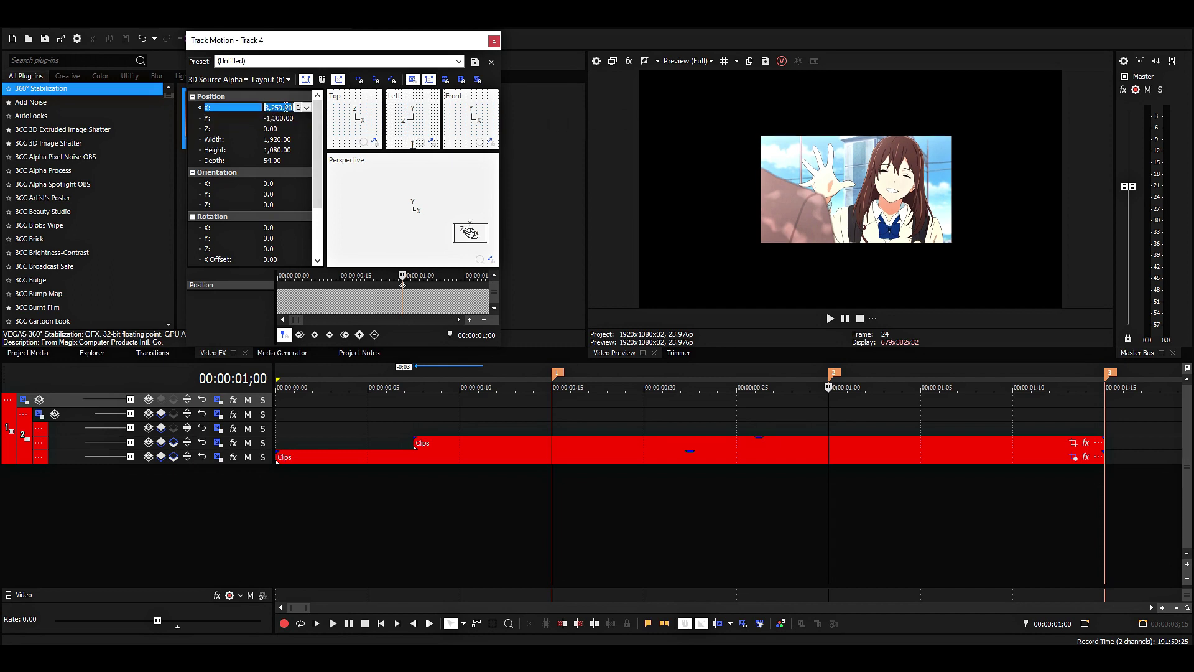
drag(270, 108, 573, 112)
text(,300)
key(Return)
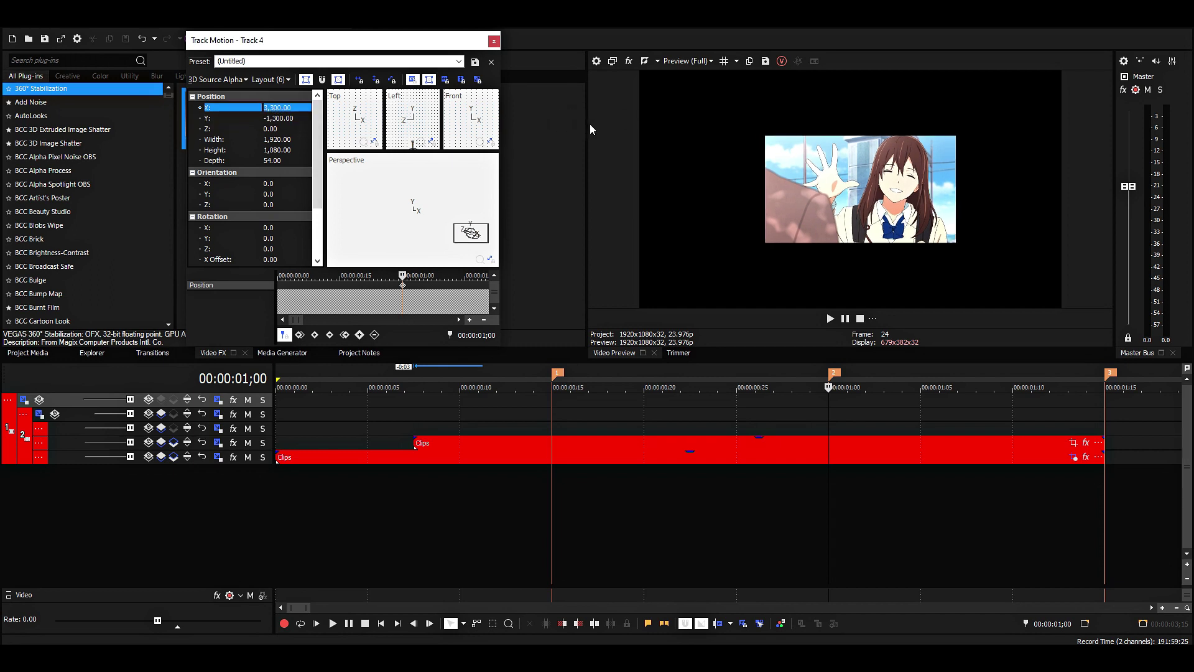
click(400, 292)
scroll(396, 302, down, 3)
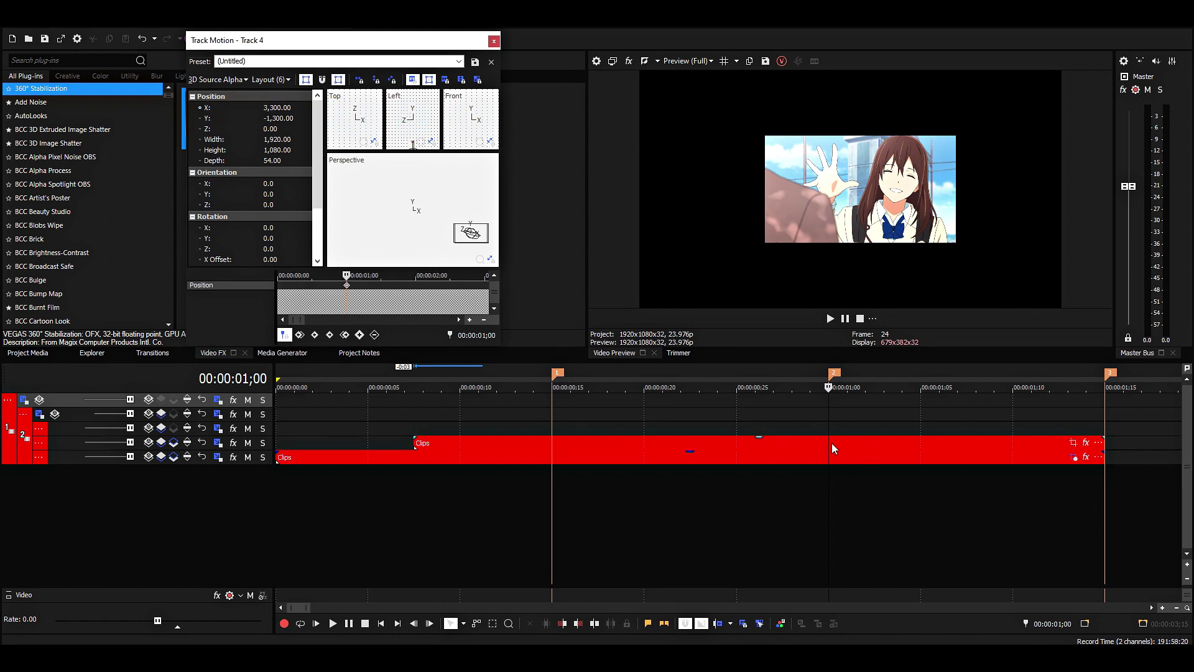
click(831, 442)
click(494, 41)
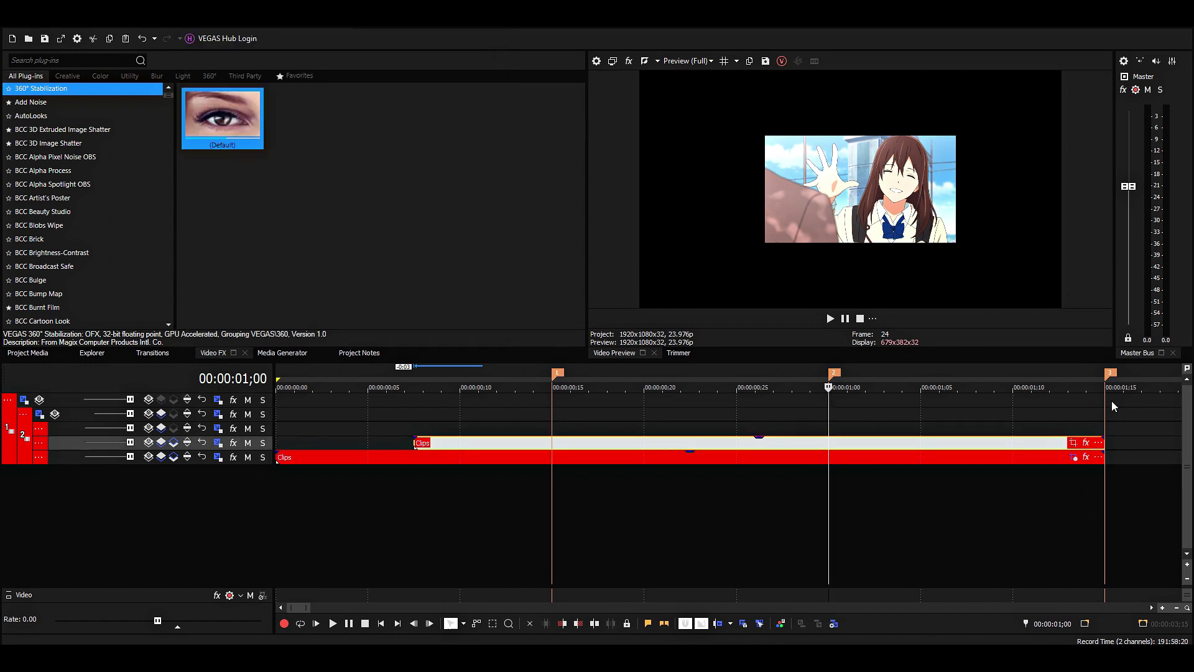
- Draw a closed triangular Pan/Crop mask around the girl and her raised hand at the start of the track 4 clip
click(1073, 443)
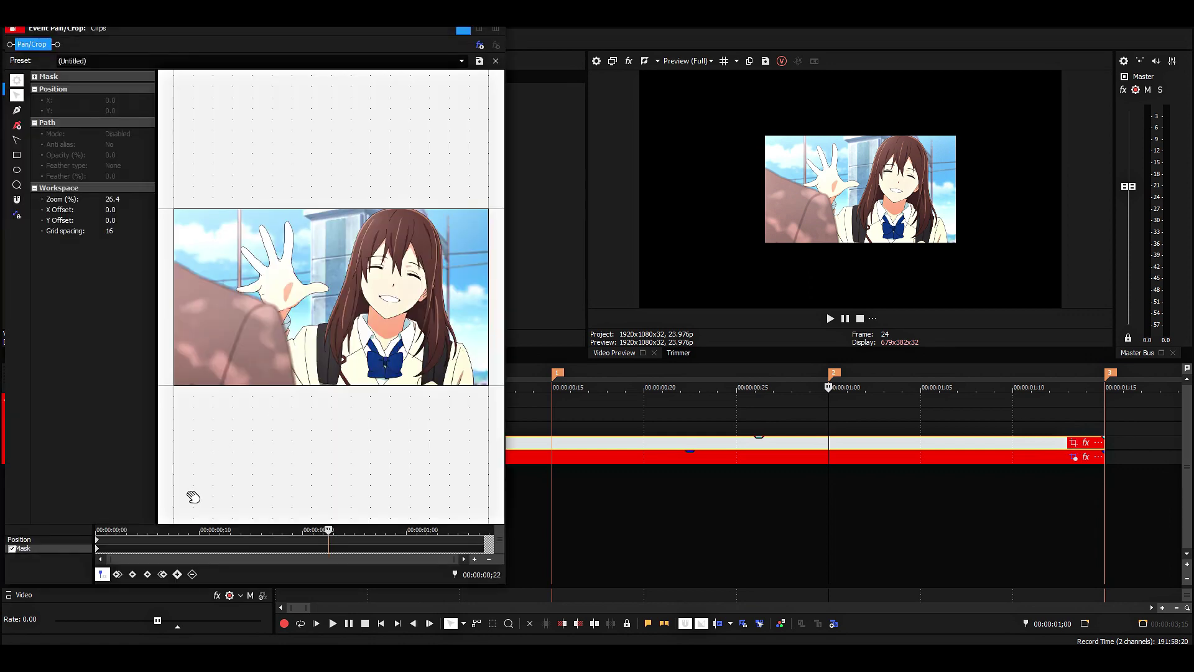
click(100, 553)
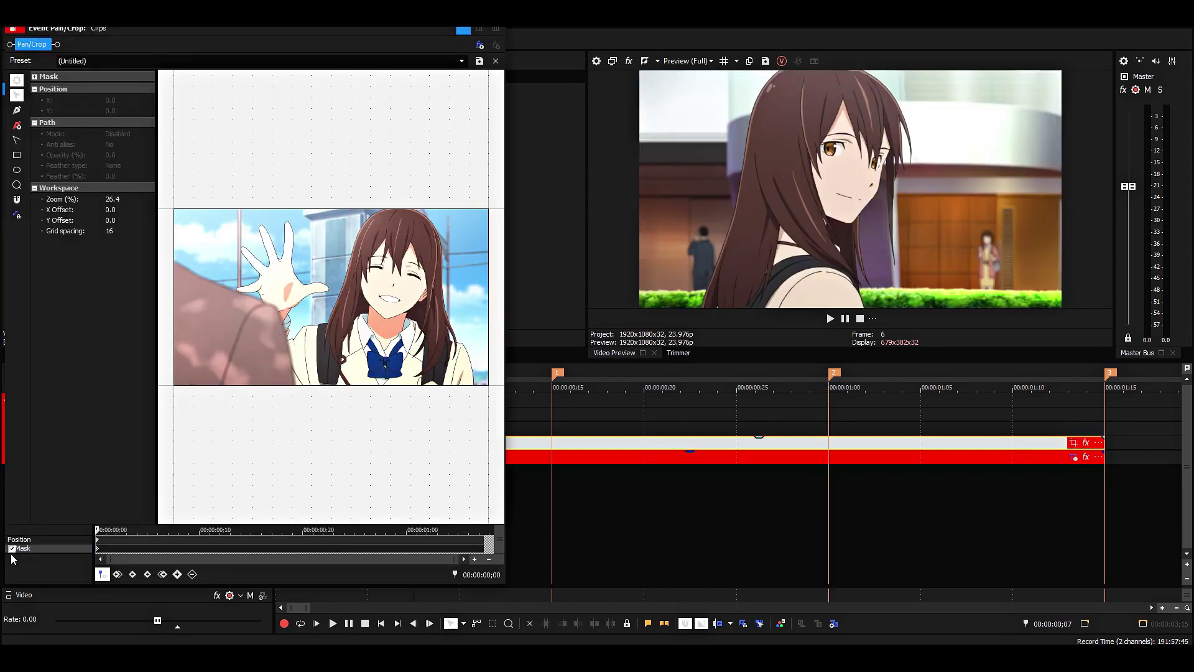
click(17, 110)
click(393, 216)
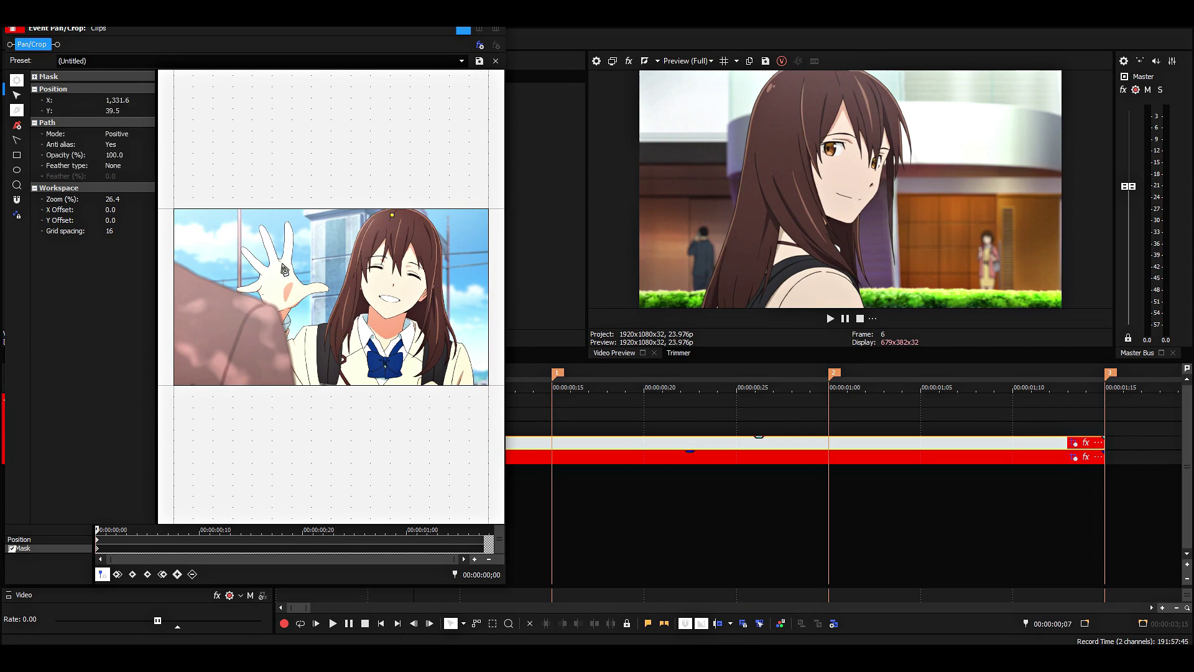
click(212, 289)
click(447, 363)
click(392, 216)
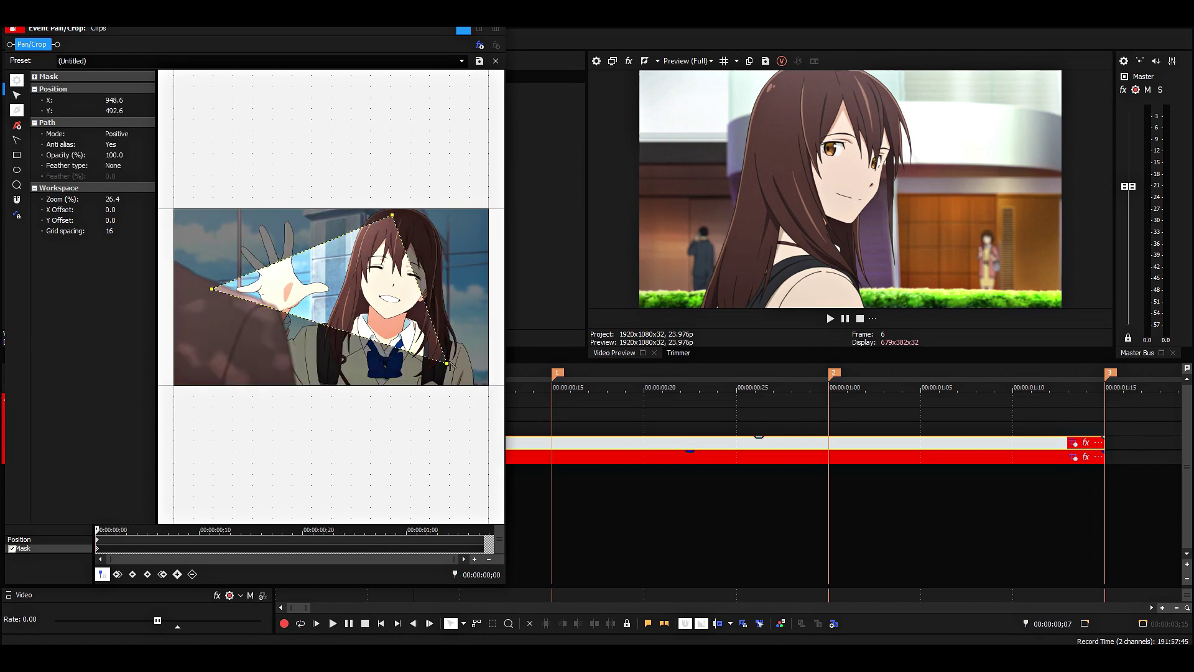
- Enlarge the triangle mask by moving its three anchors outward, the top to about 1,434, -2 and the left to about 126, 517
click(459, 371)
drag(448, 367, 461, 375)
drag(392, 217, 408, 210)
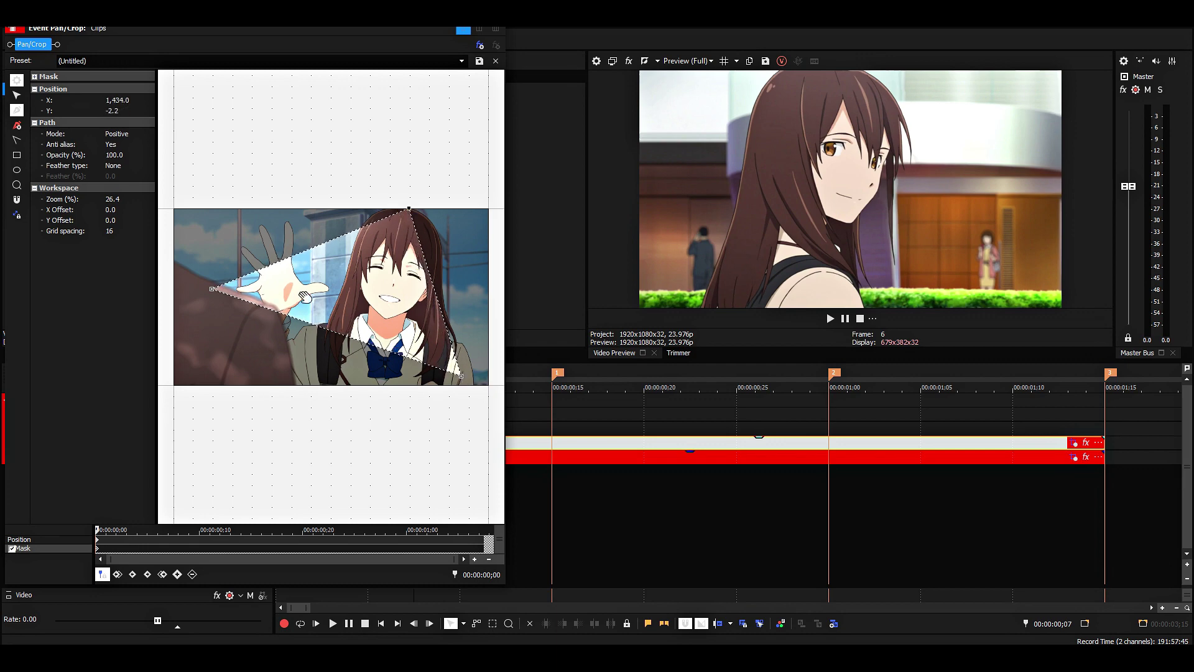
drag(211, 289, 194, 296)
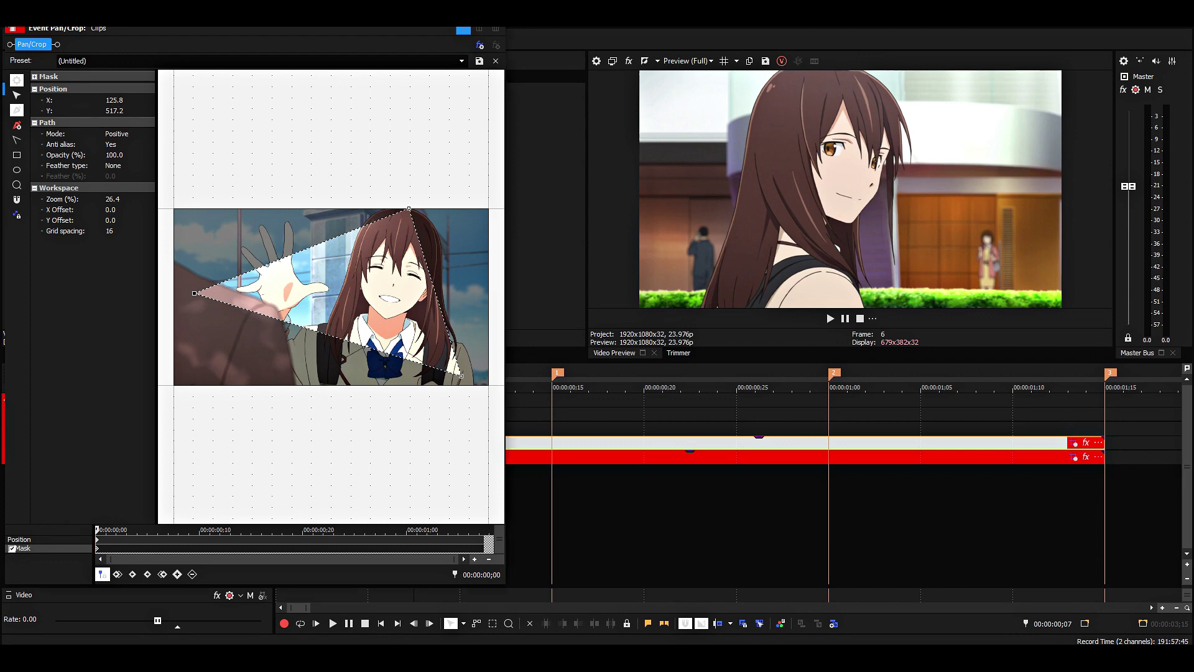
click(495, 15)
- Play the transition and step through its frames up to 00:00:01;00 to check the masked triangle's motion
click(502, 395)
key(space)
key(space)
key(space)
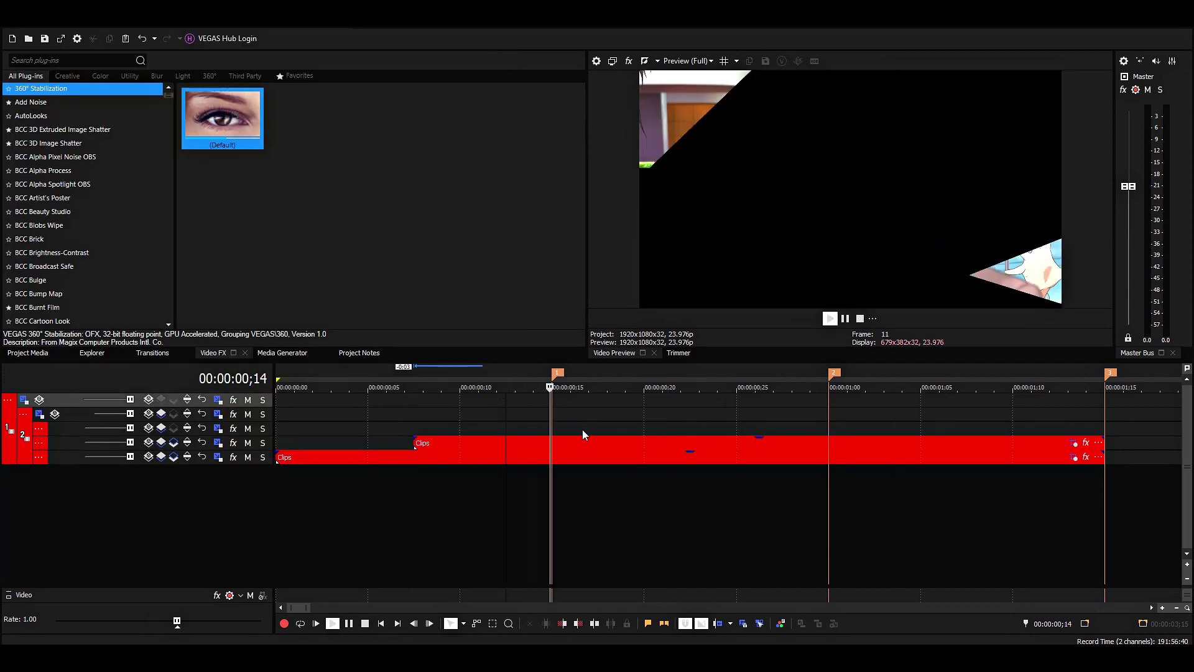
key(space)
click(557, 443)
key(Right)
key(Right)
key(Right)
key(Right)
key(Right)
key(Right)
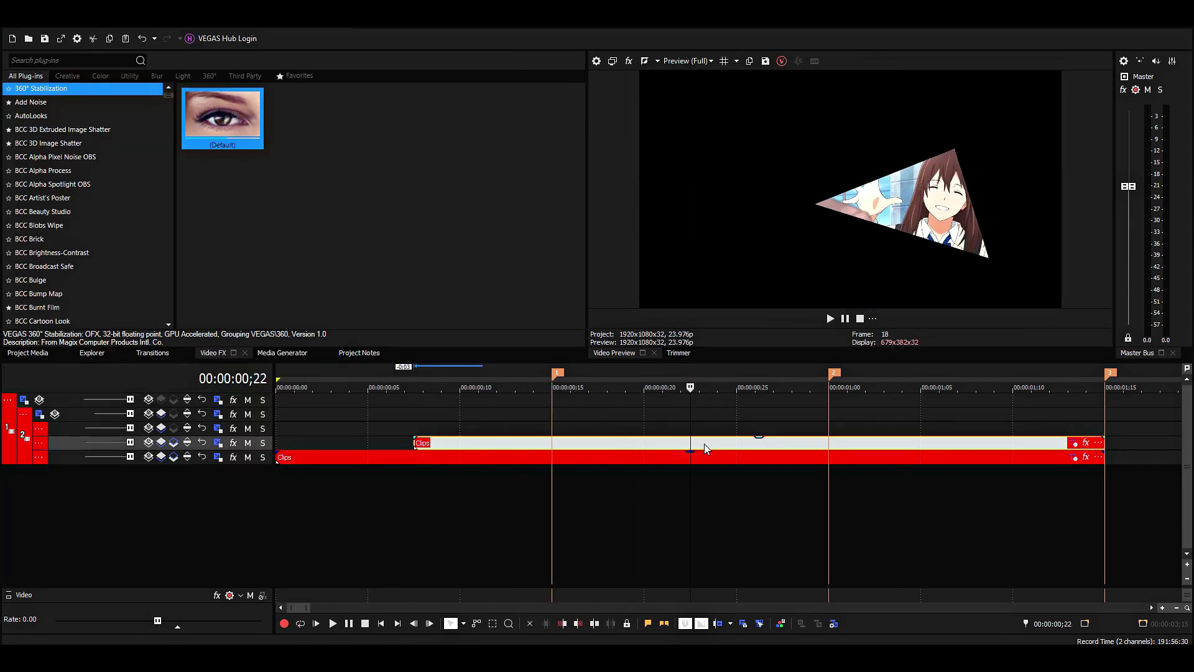
key(Right)
key(Right)
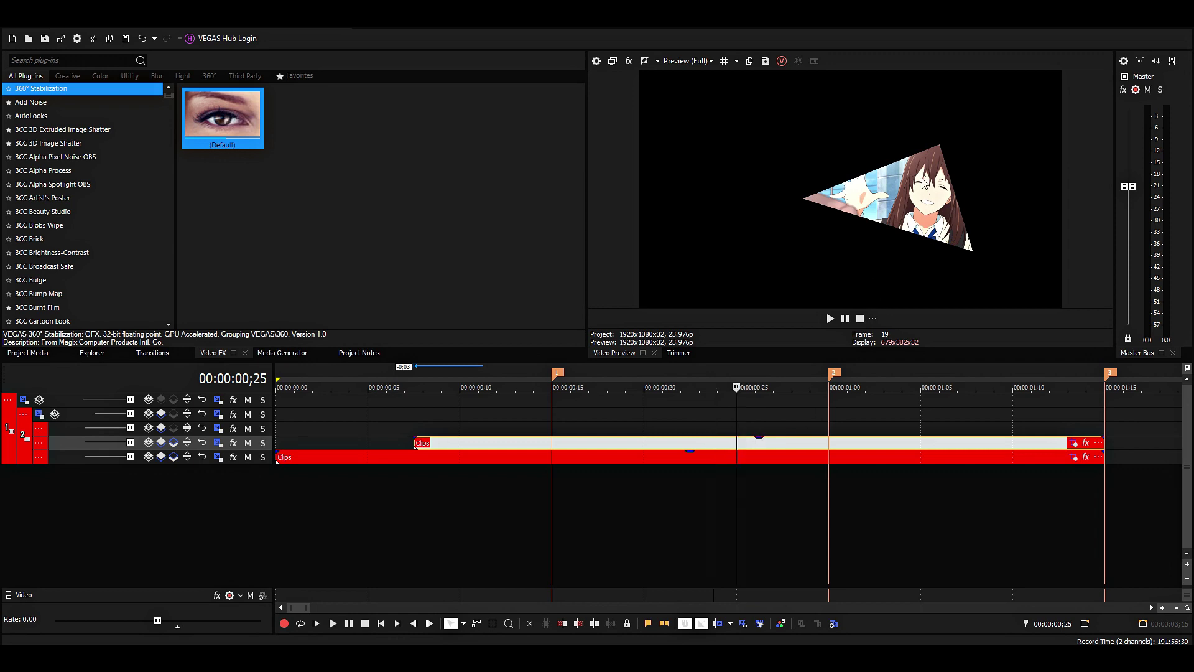
key(Right)
key(Right)
key(Right)
key(Right)
key(Right)
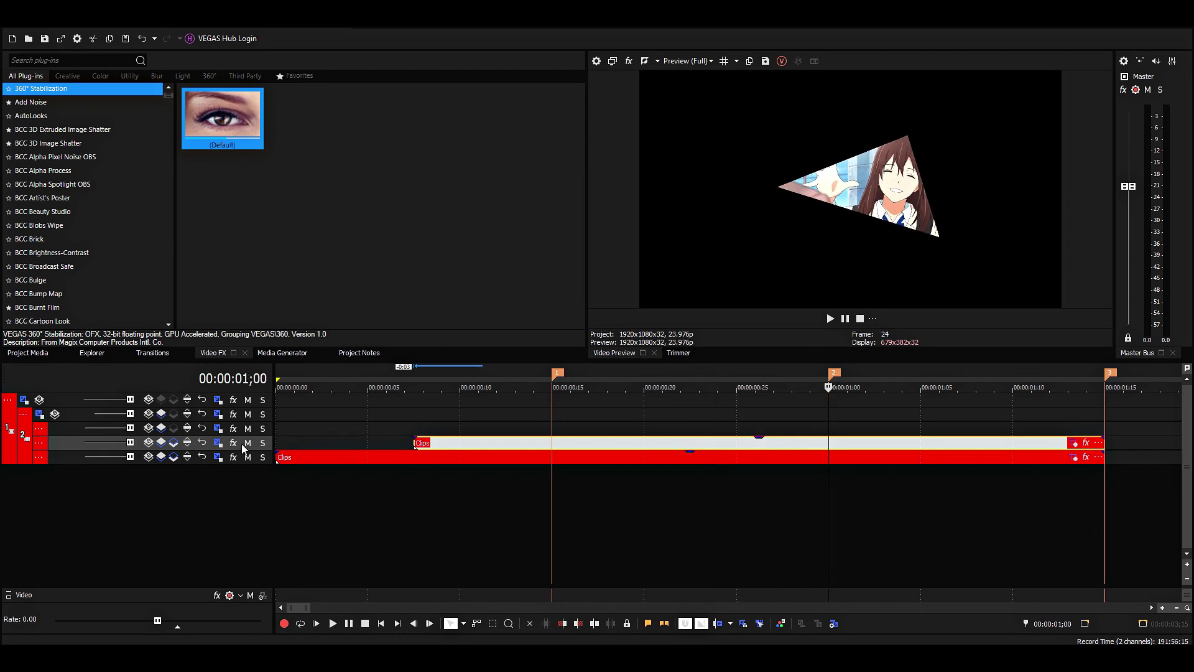
- Set Z to -1,050 on track 4's Track Motion keyframe at 00:00:01;00
click(217, 442)
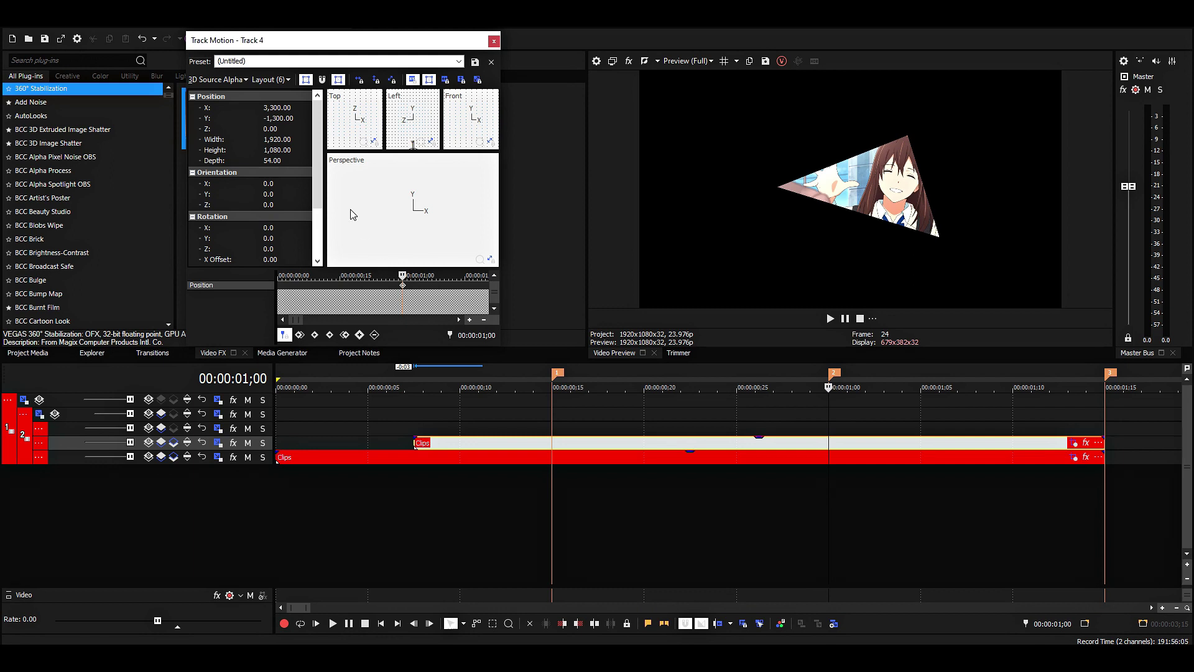
click(270, 130)
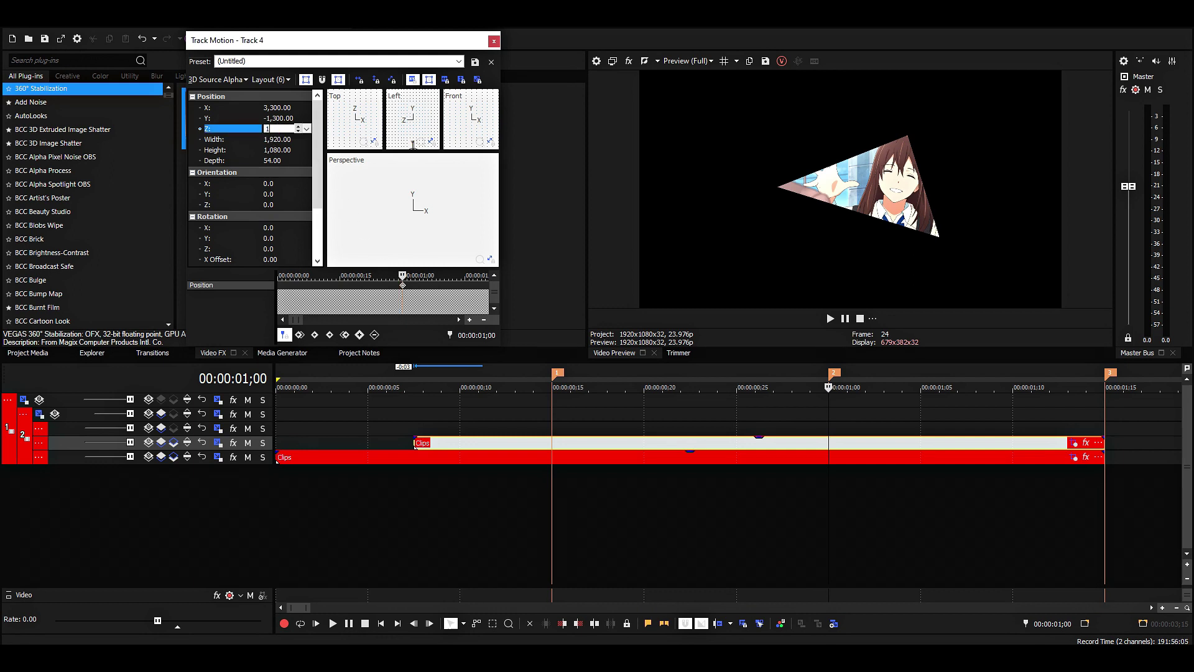
text(1,050)
key(Return)
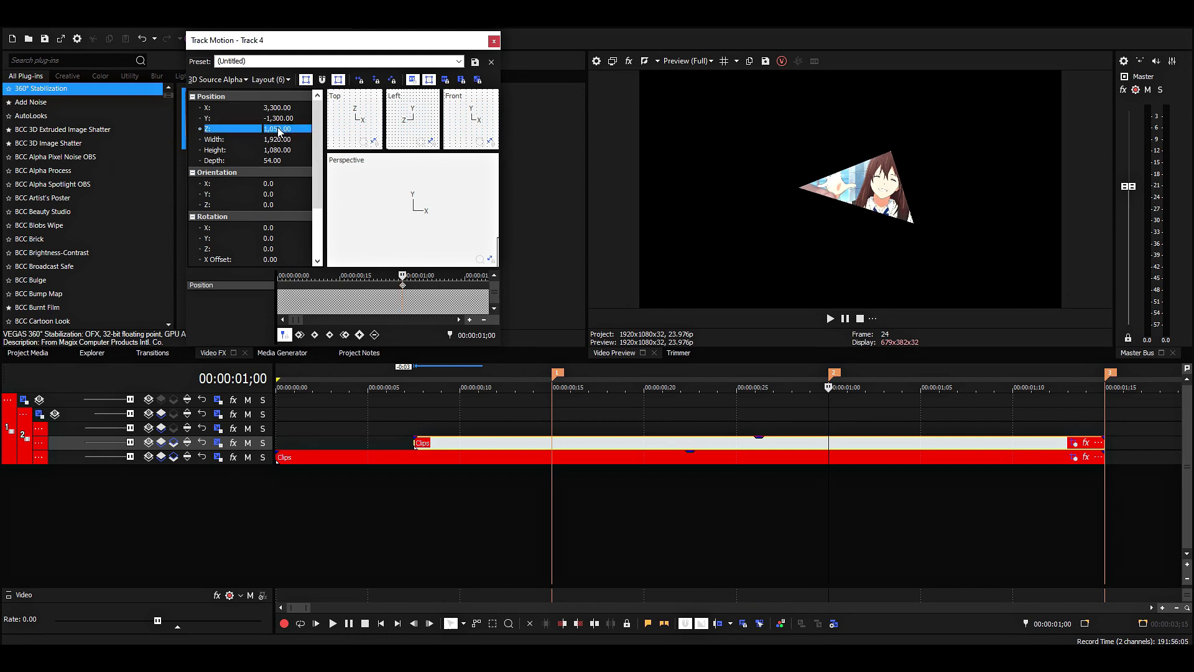
click(266, 129)
text(-)
key(Return)
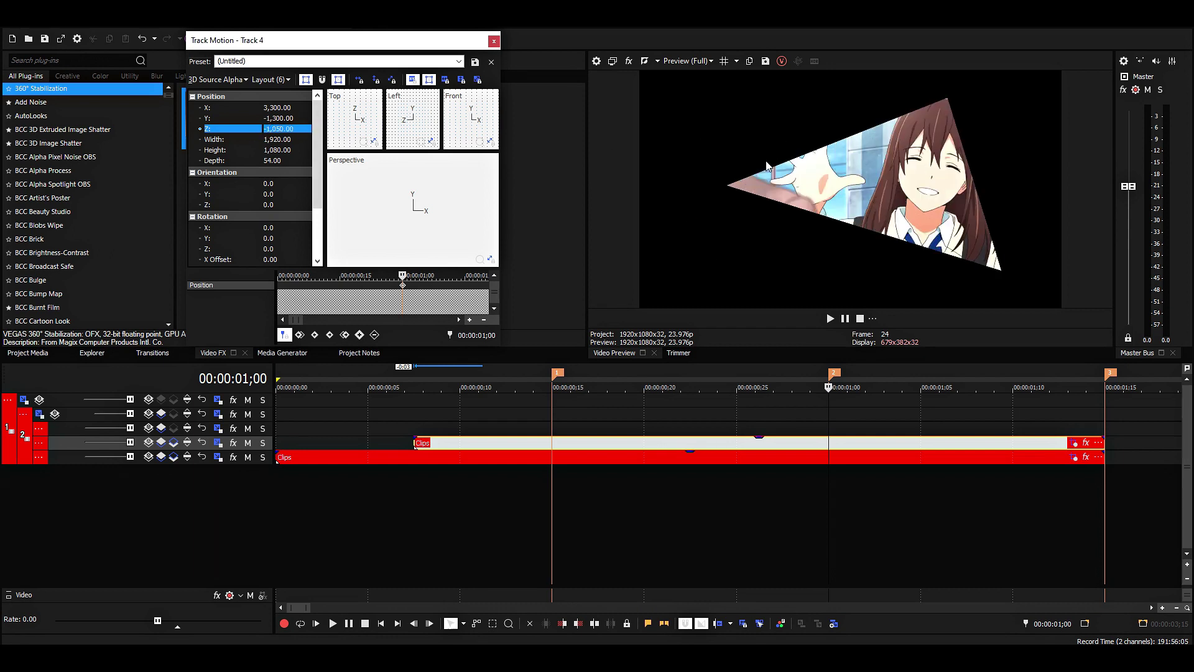
- Play the transition from about 00:00:00;05 and check the masked triangle's motion up to about 00:00:00;24
click(385, 412)
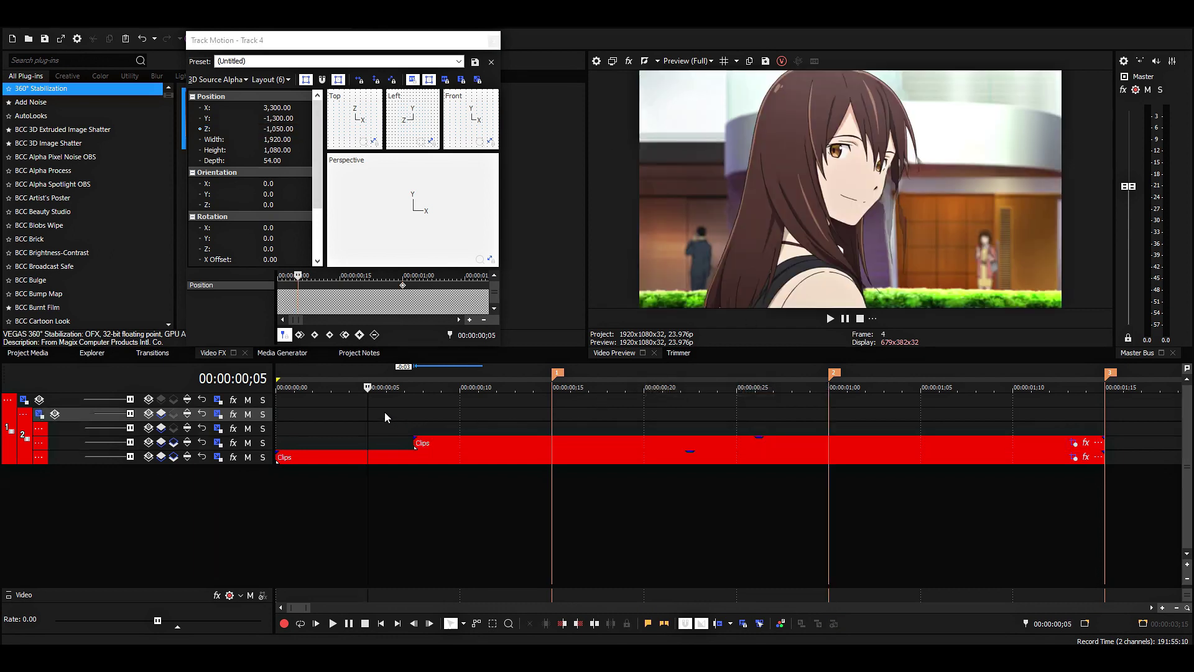
key(space)
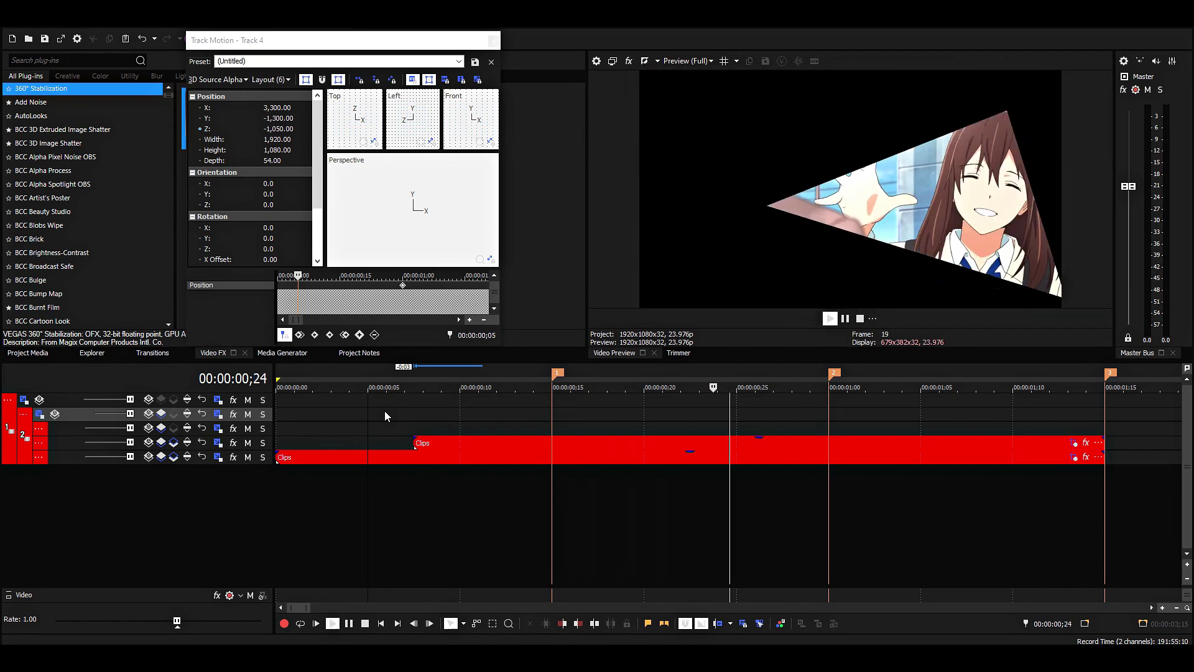
key(space)
key(space)
key(space)
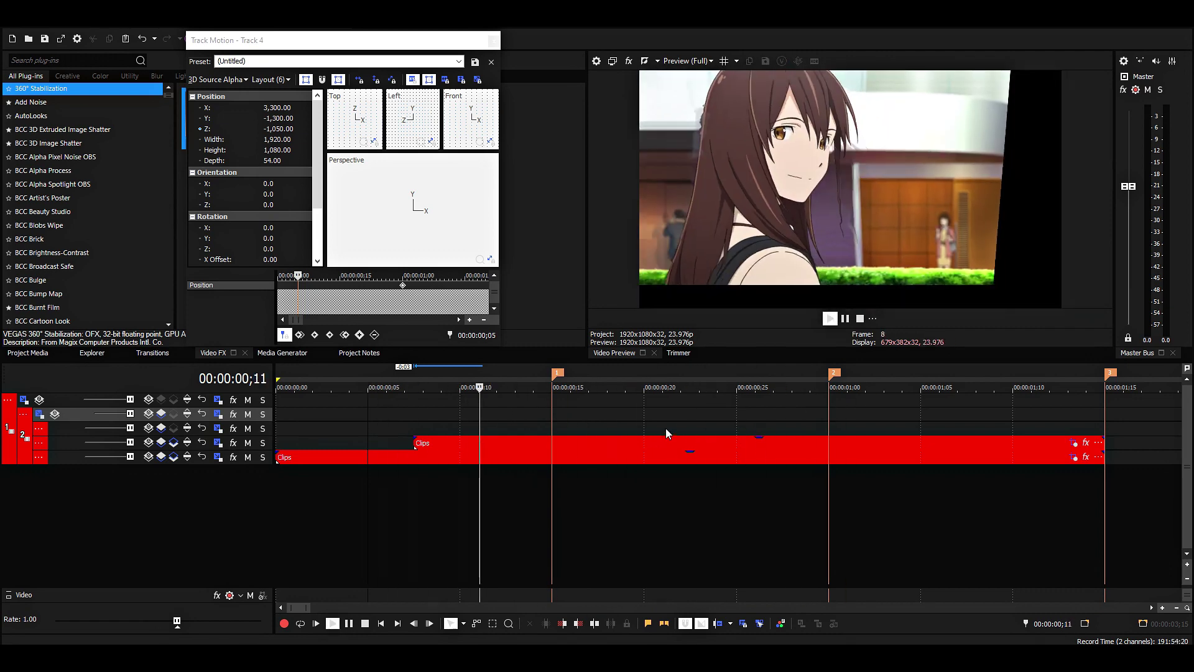
key(space)
click(665, 428)
click(563, 427)
click(621, 426)
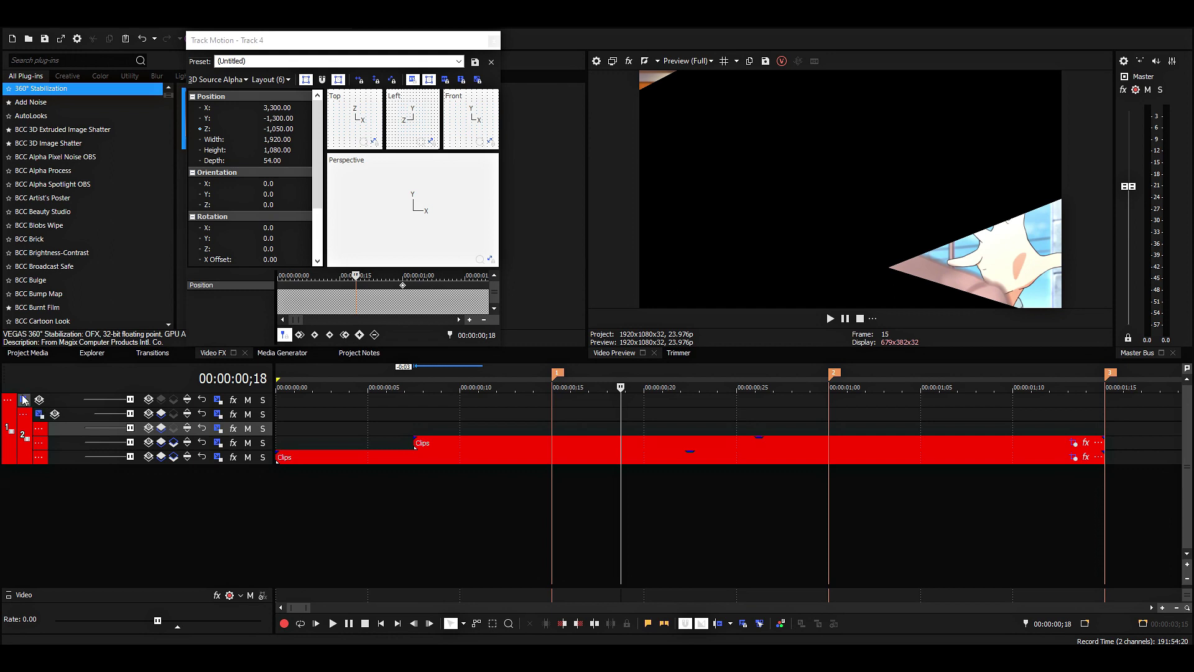
- Add a Parent Track Motion keyframe on track 1 at 00:00:00;28 and delete its initial keyframe at the timeline start
click(493, 40)
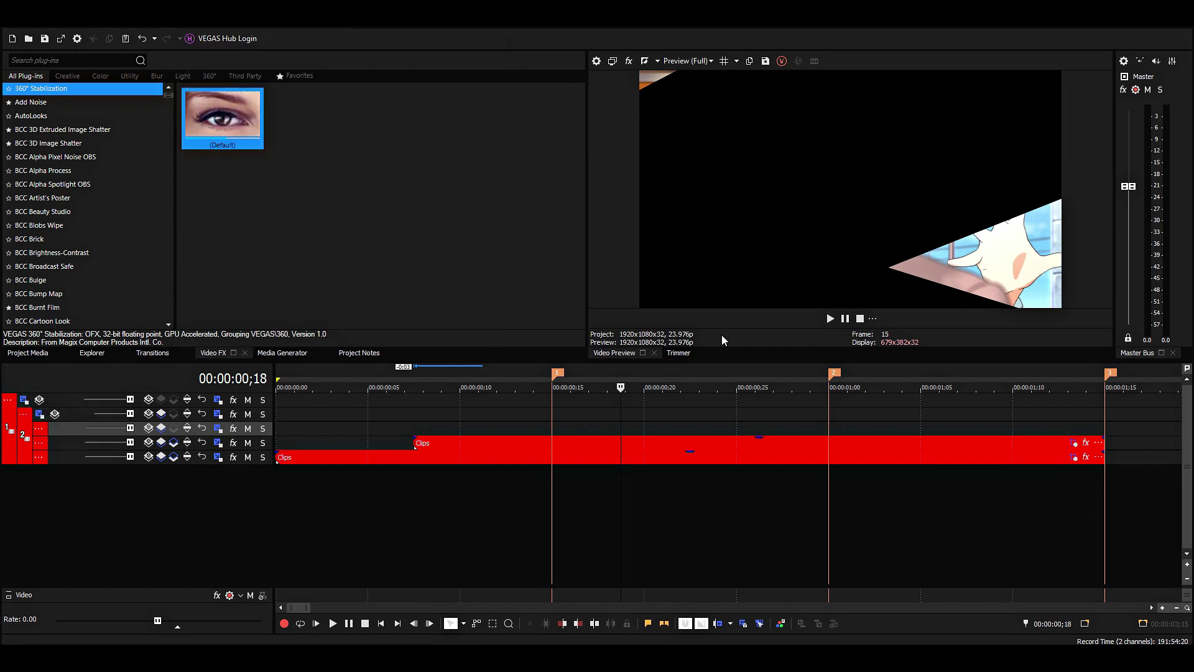
click(740, 400)
key(Right)
key(Right)
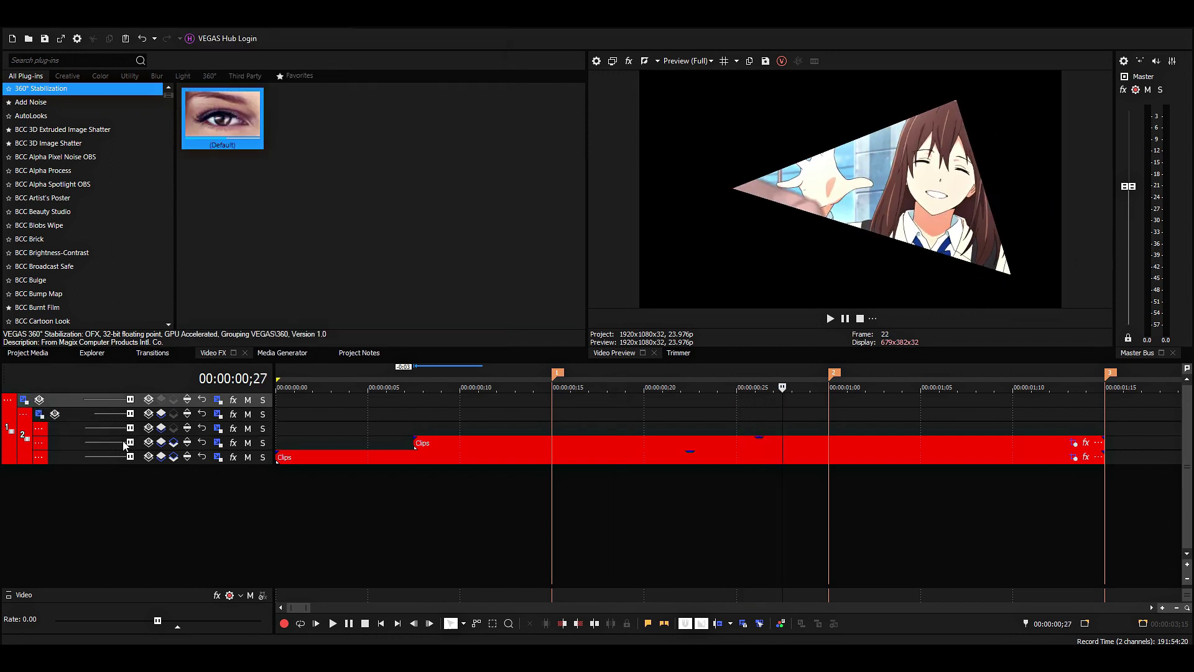
click(23, 399)
click(813, 410)
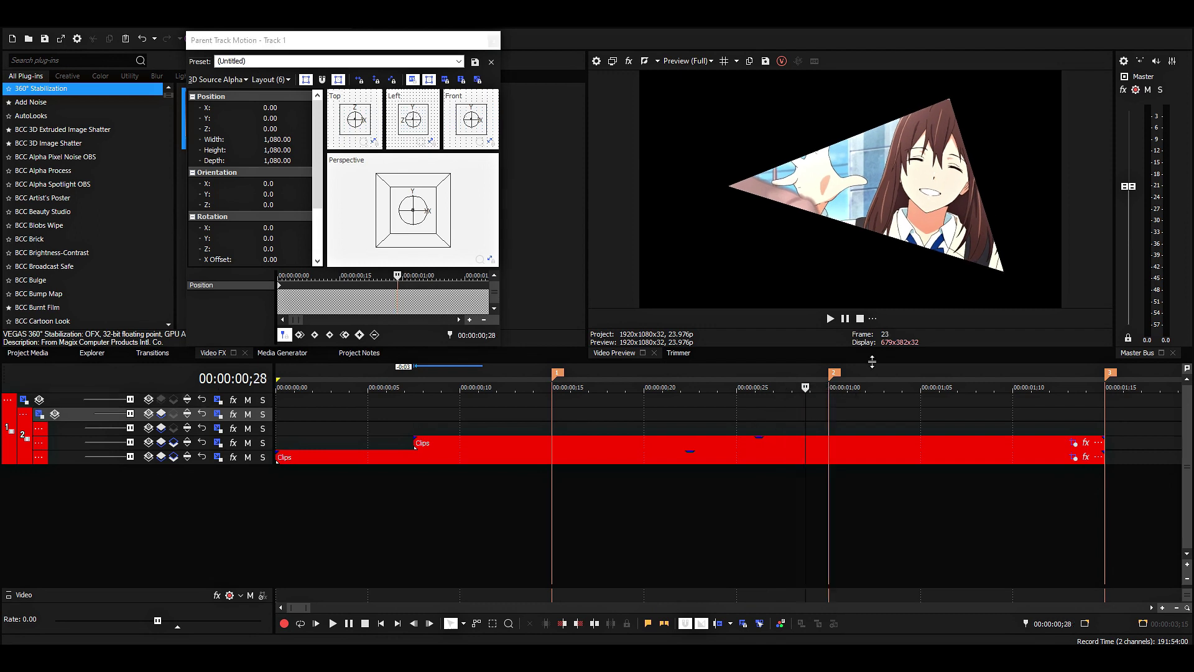
click(442, 239)
right_click(279, 287)
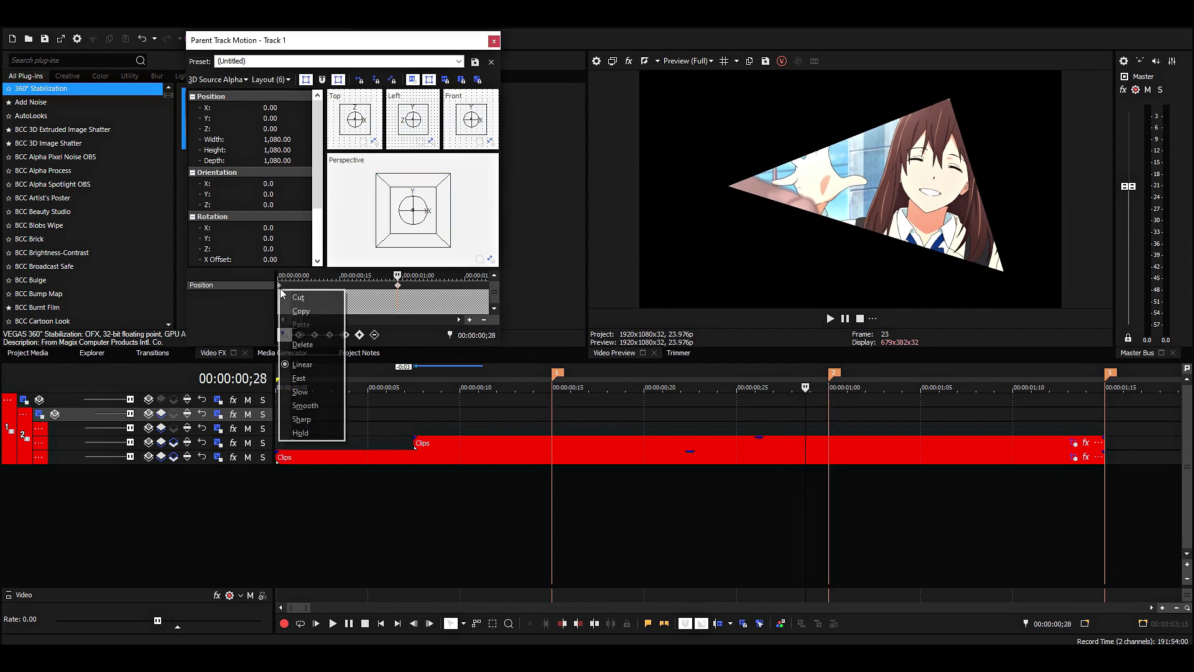
click(303, 344)
- Add a second Parent Track Motion keyframe on track 1 at 00:00:01;01 and preview the transition
click(840, 395)
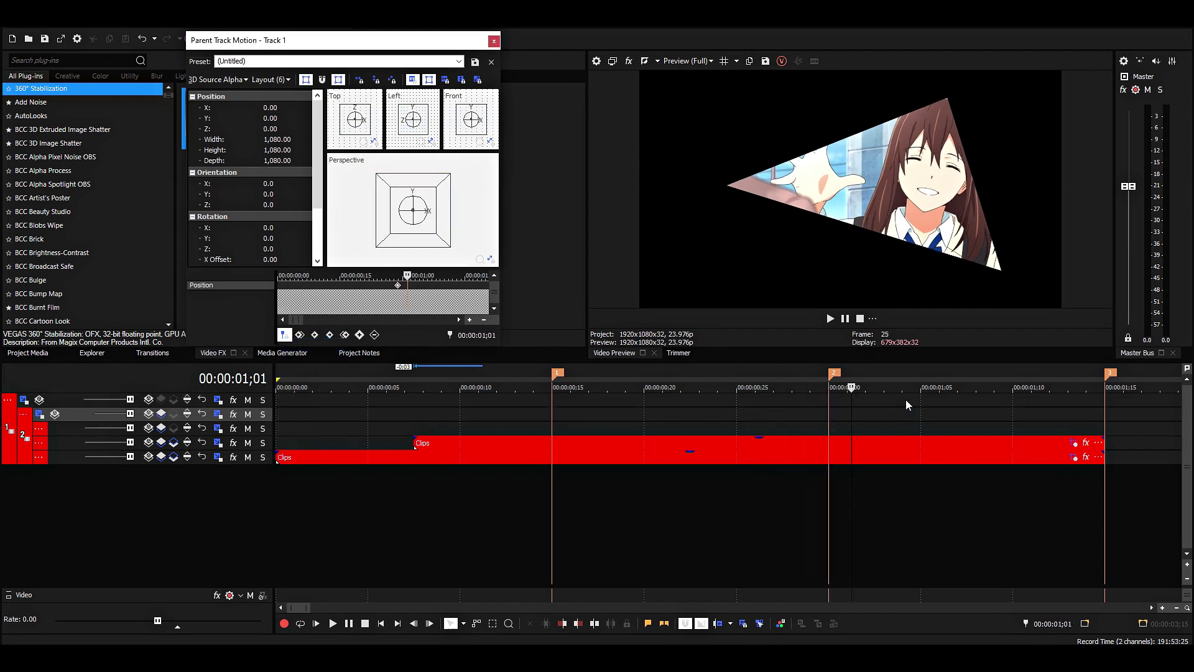
click(492, 404)
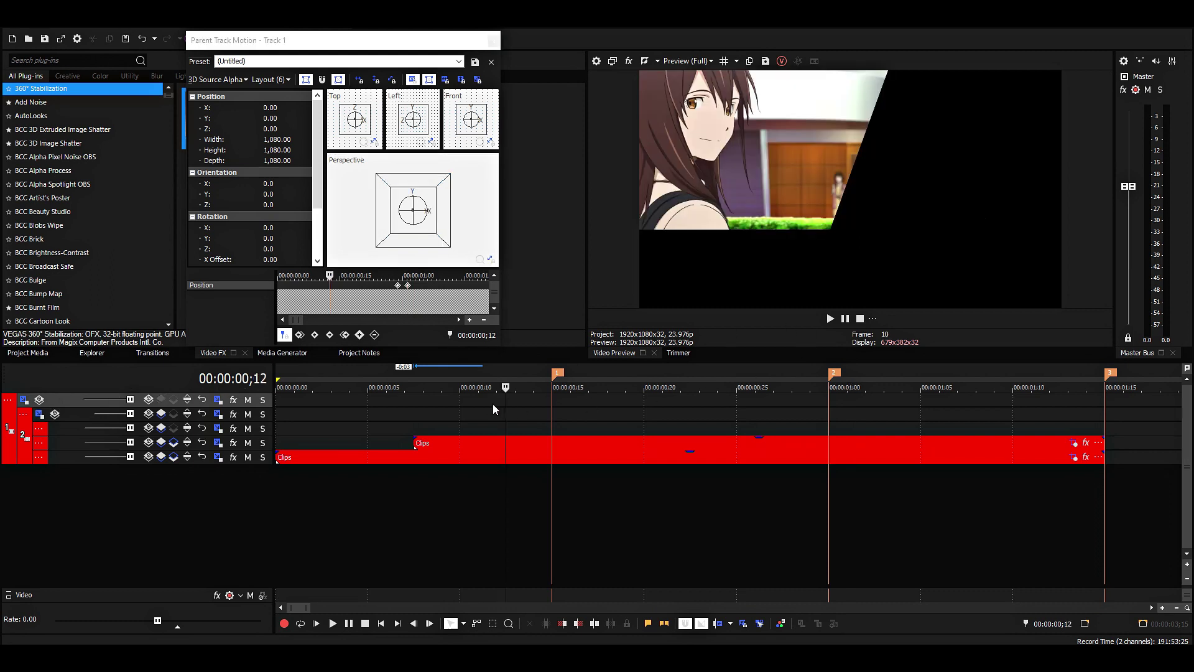
click(439, 400)
key(space)
key(space)
click(827, 408)
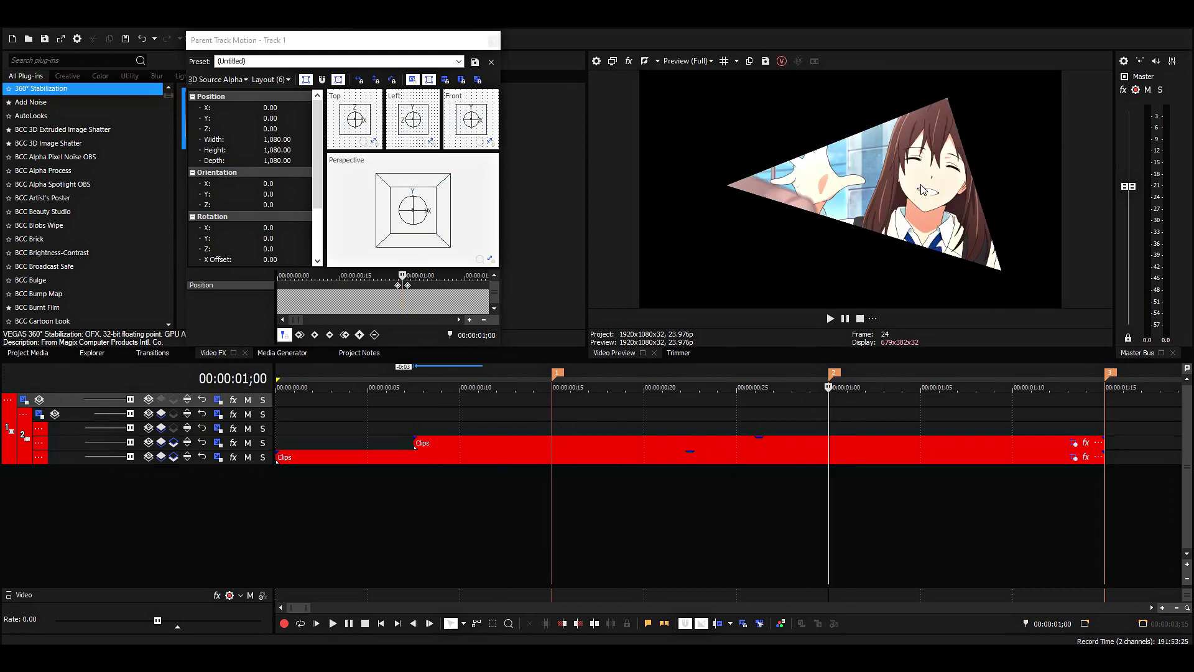
- At the 00:00:01;01 parent keyframe, move the frame to about X 998, Y 1 and set Z to 1,400
click(444, 302)
key(Right)
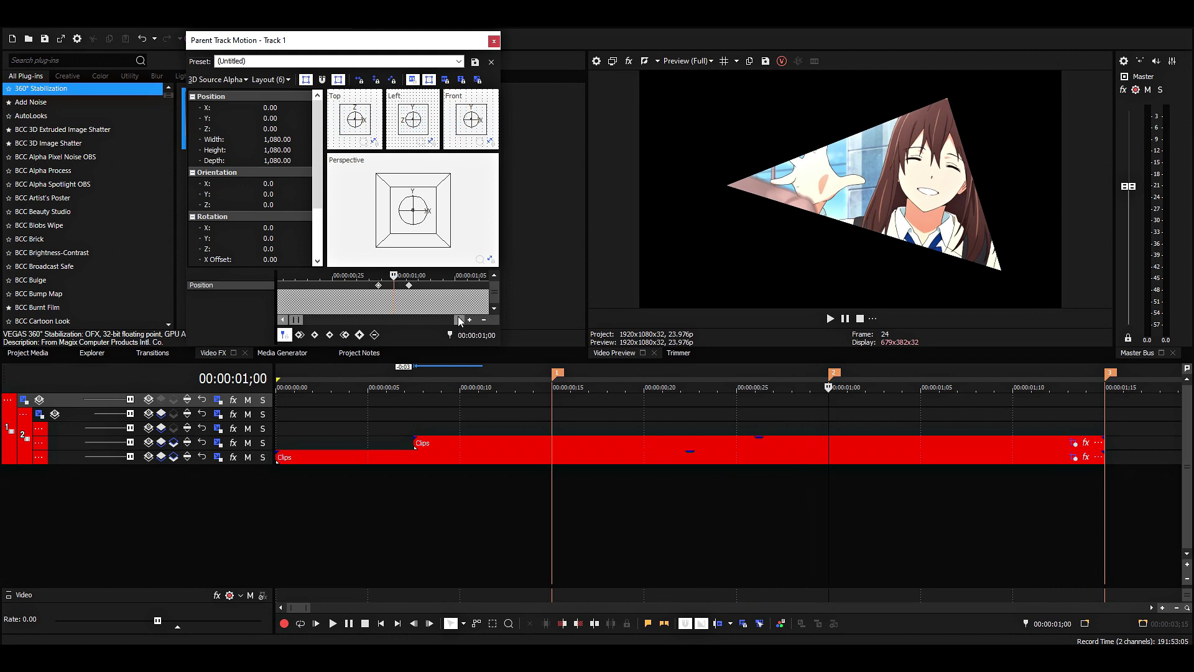
click(407, 291)
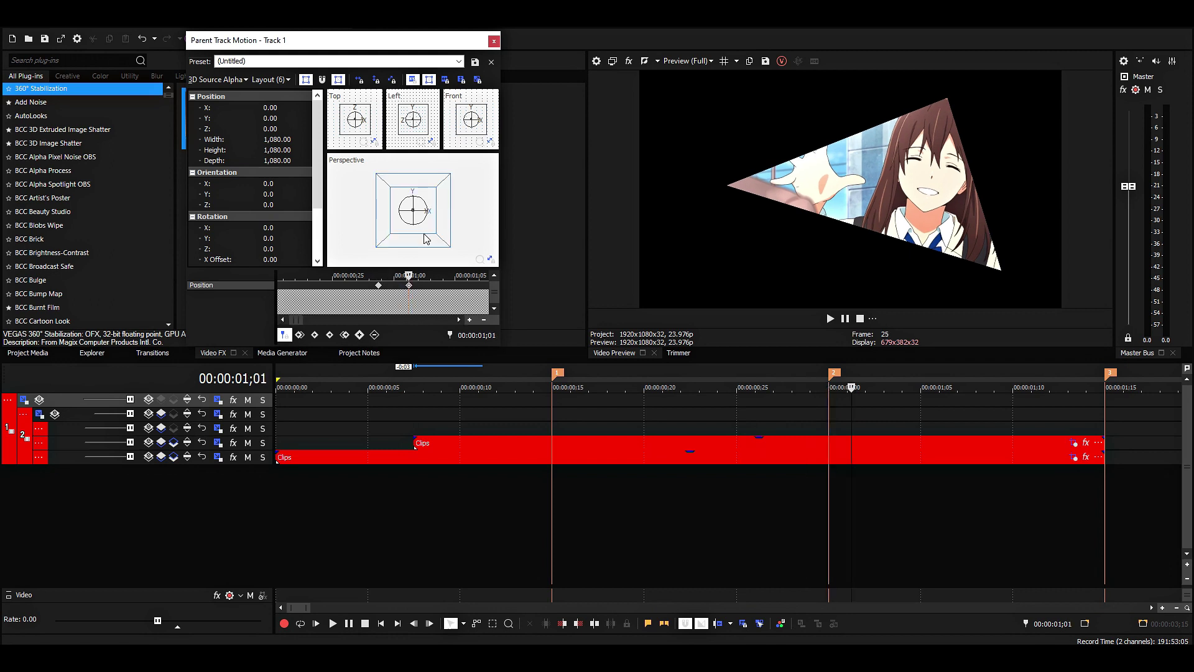
drag(414, 210, 520, 155)
scroll(435, 213, down, 4)
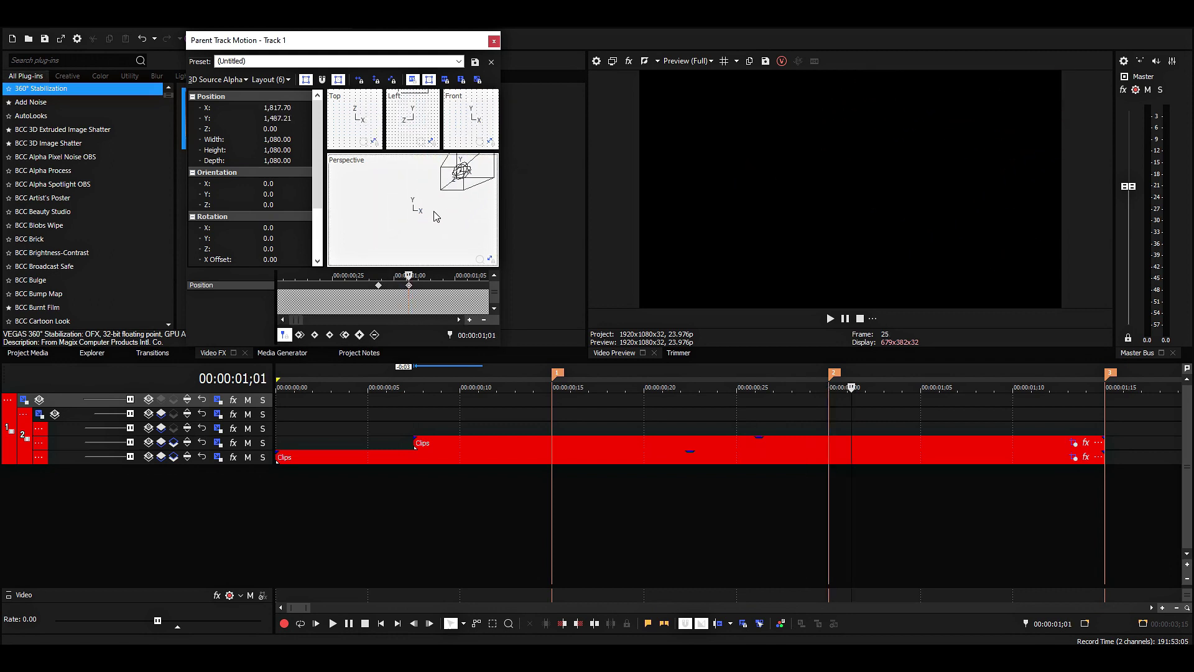
drag(452, 189, 439, 207)
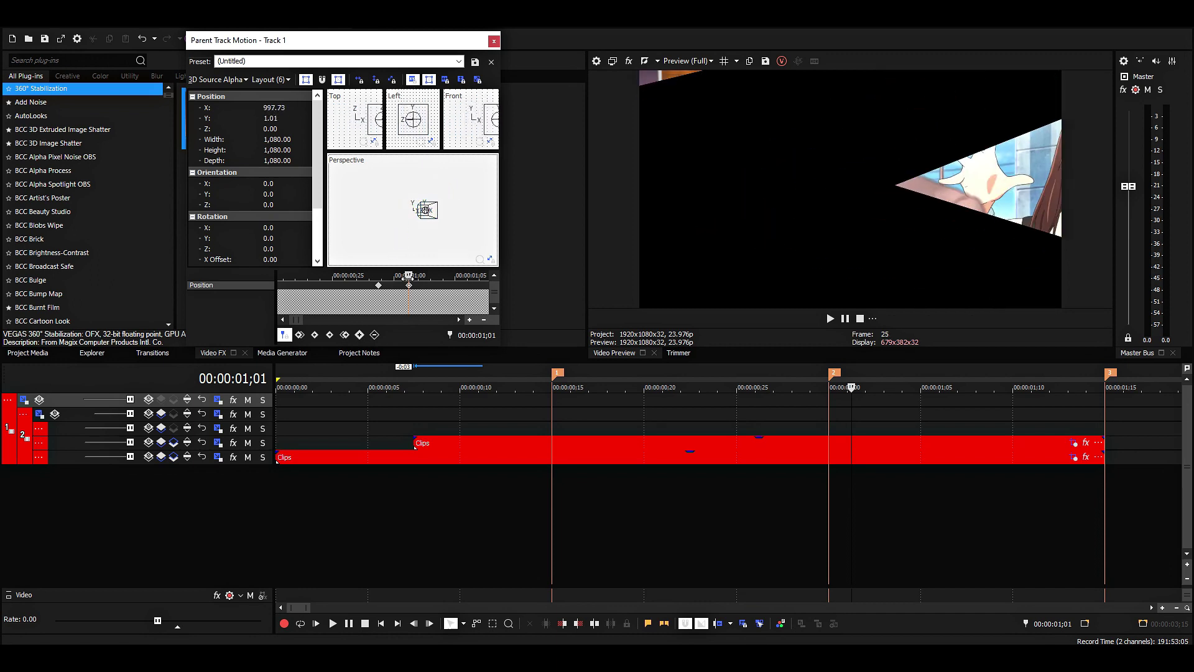
click(285, 129)
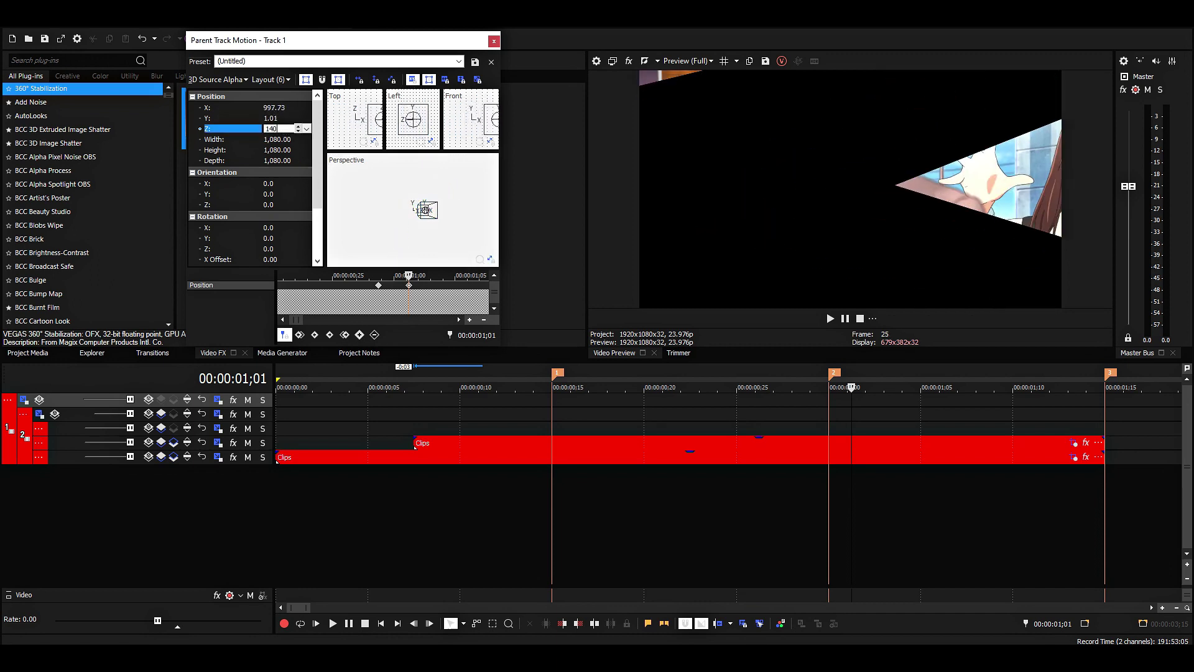
key(Return)
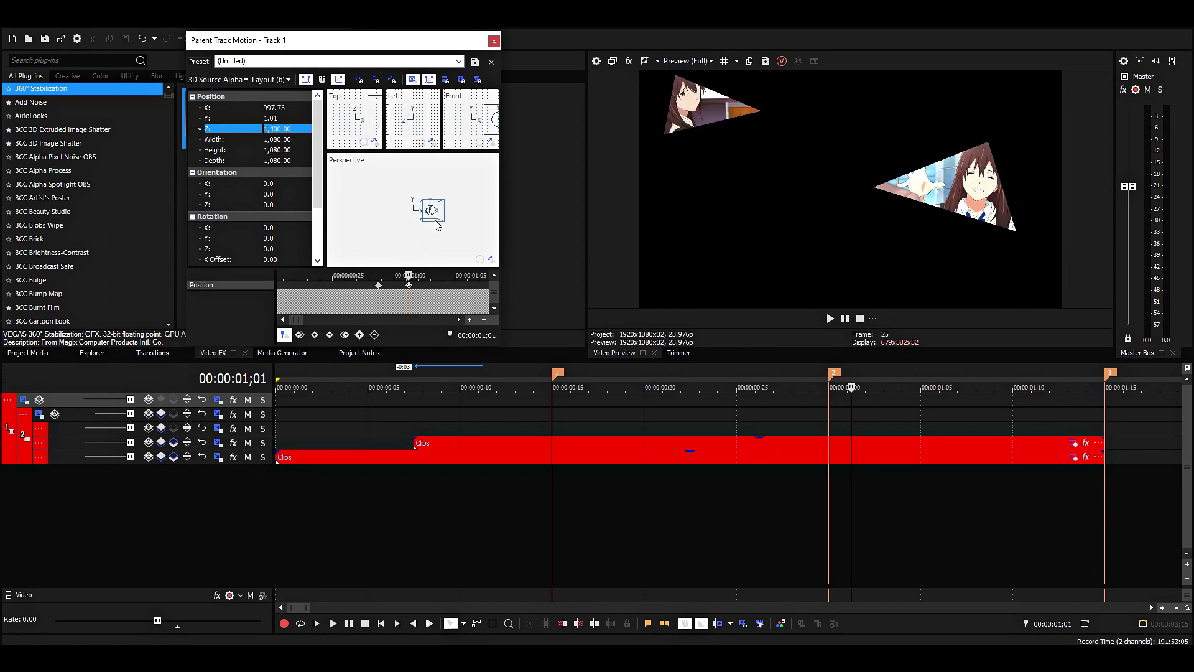
- Shift the parent frame away from the view and set its position to X 3,500 and Y 1,700 at 00:00:01;01
drag(431, 221, 510, 180)
click(277, 108)
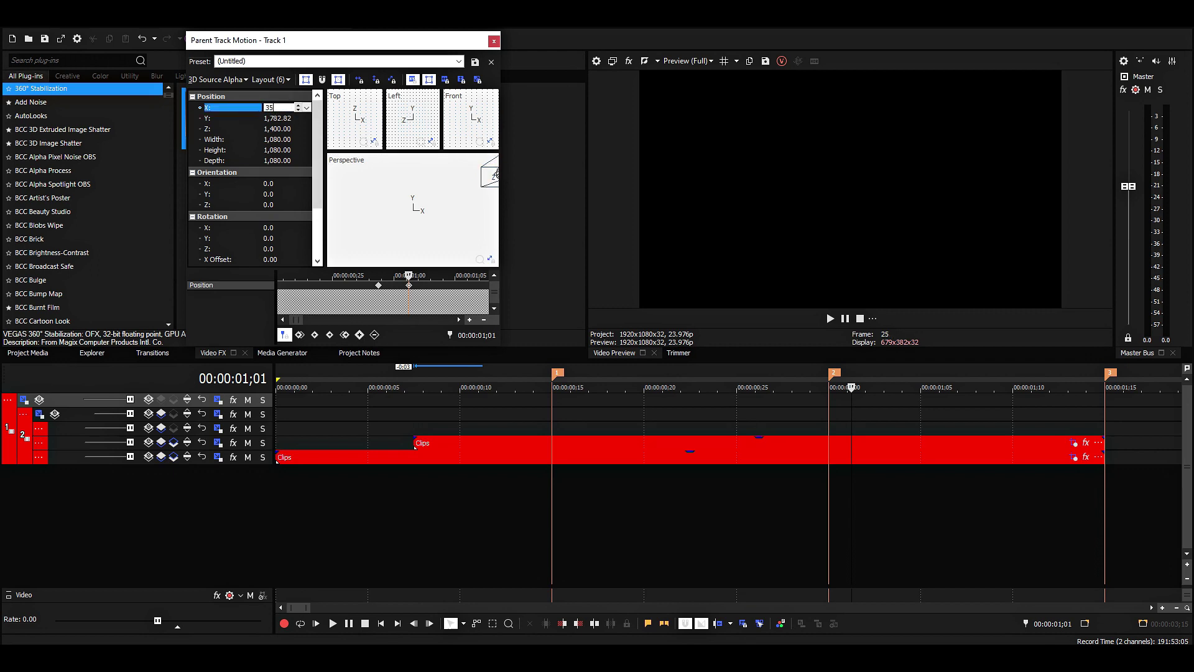
key(Return)
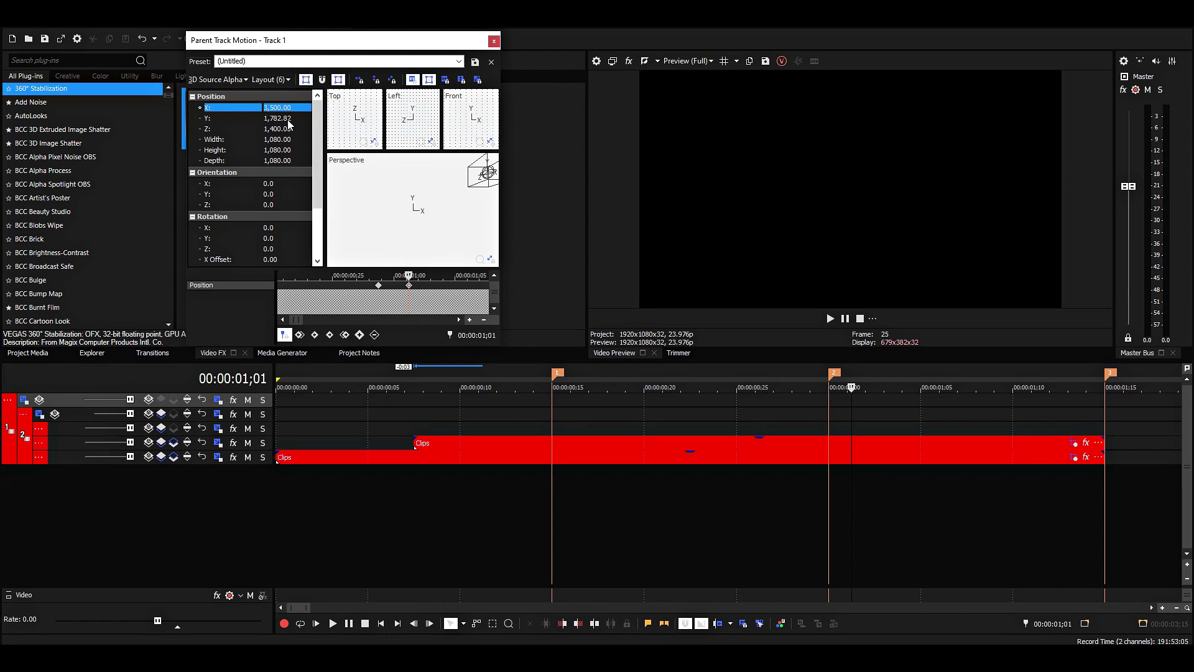
click(273, 119)
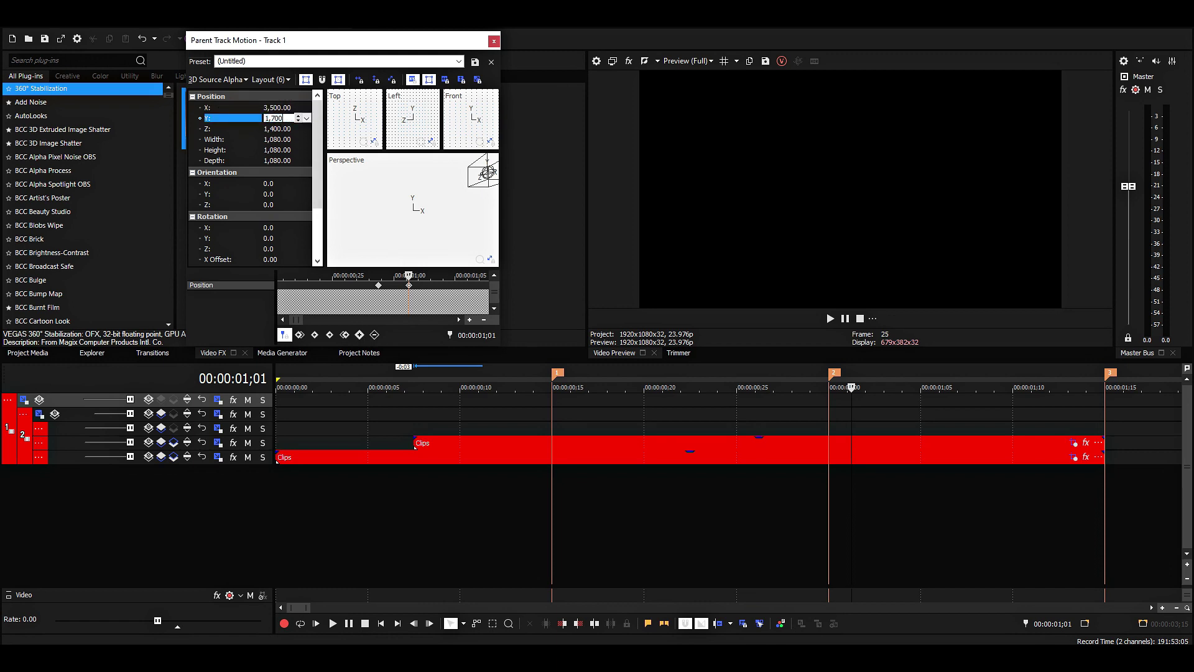
text(1,700)
key(Return)
- Insert a Parent Track Motion keyframe at 00:00:01;00, between the 00:00:00;28 and 00:00:01;01 keyframes
click(378, 284)
mouse_move(383, 275)
mouse_down()
mouse_move(409, 276)
mouse_move(380, 276)
mouse_up()
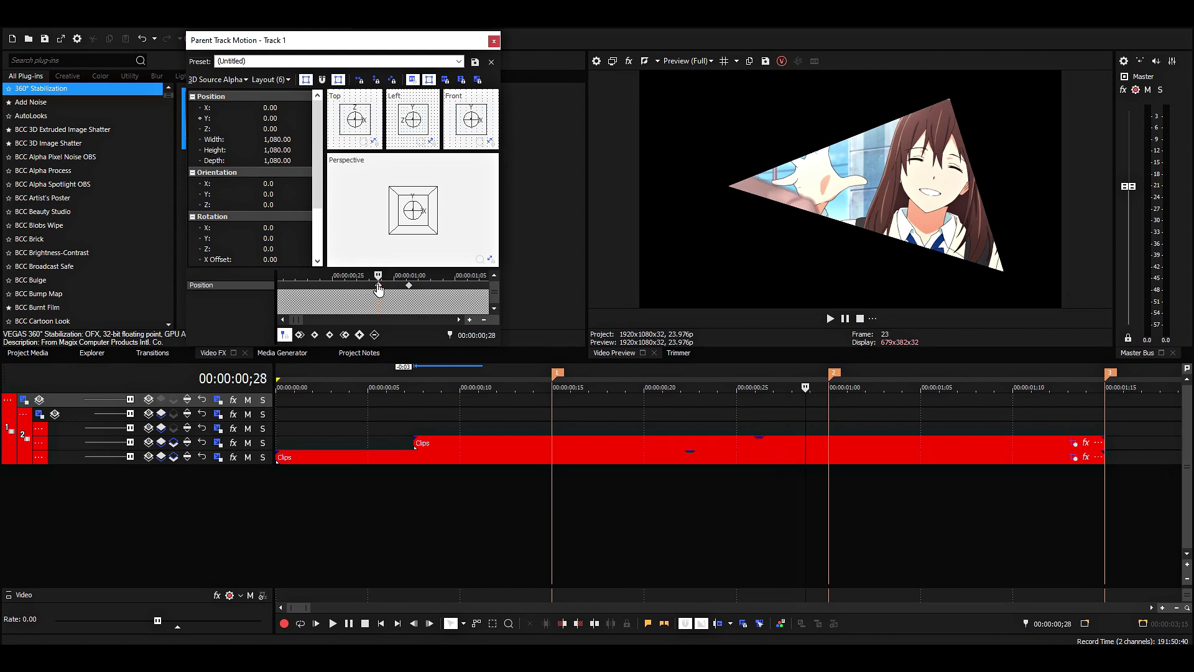
click(391, 292)
click(360, 335)
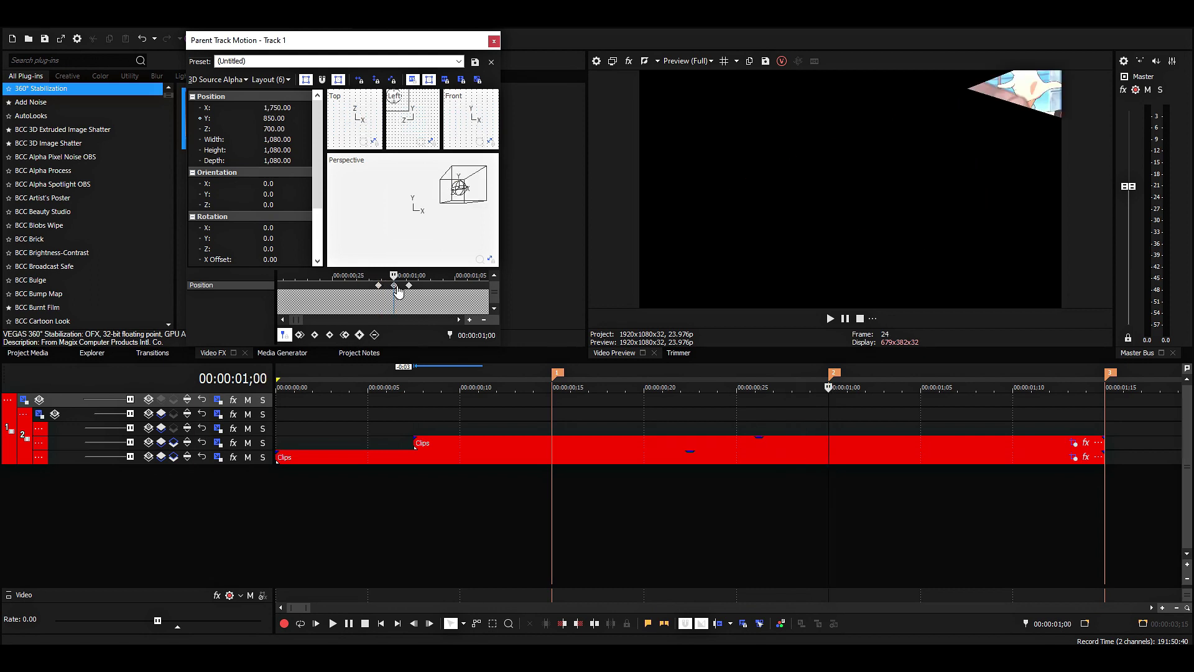
- Move the first Parent Track Motion keyframe to 00:00:00;22 and set its interpolation to Slow
key(Left)
key(Left)
key(Left)
key(Left)
key(Left)
key(Left)
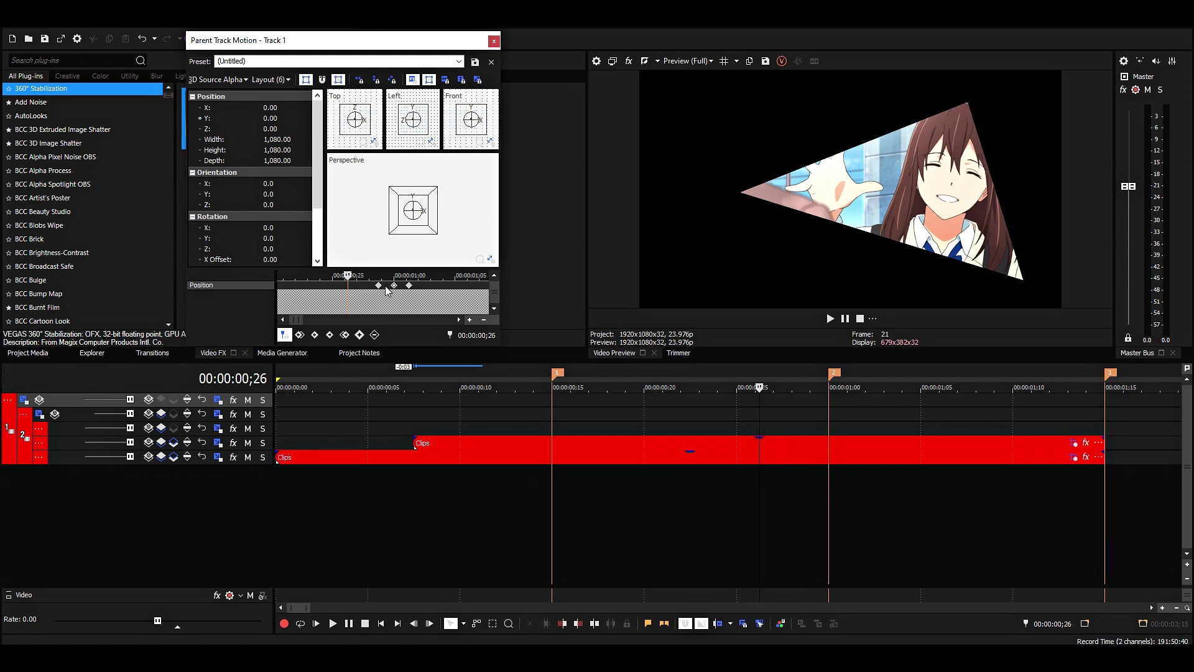
drag(378, 285, 302, 287)
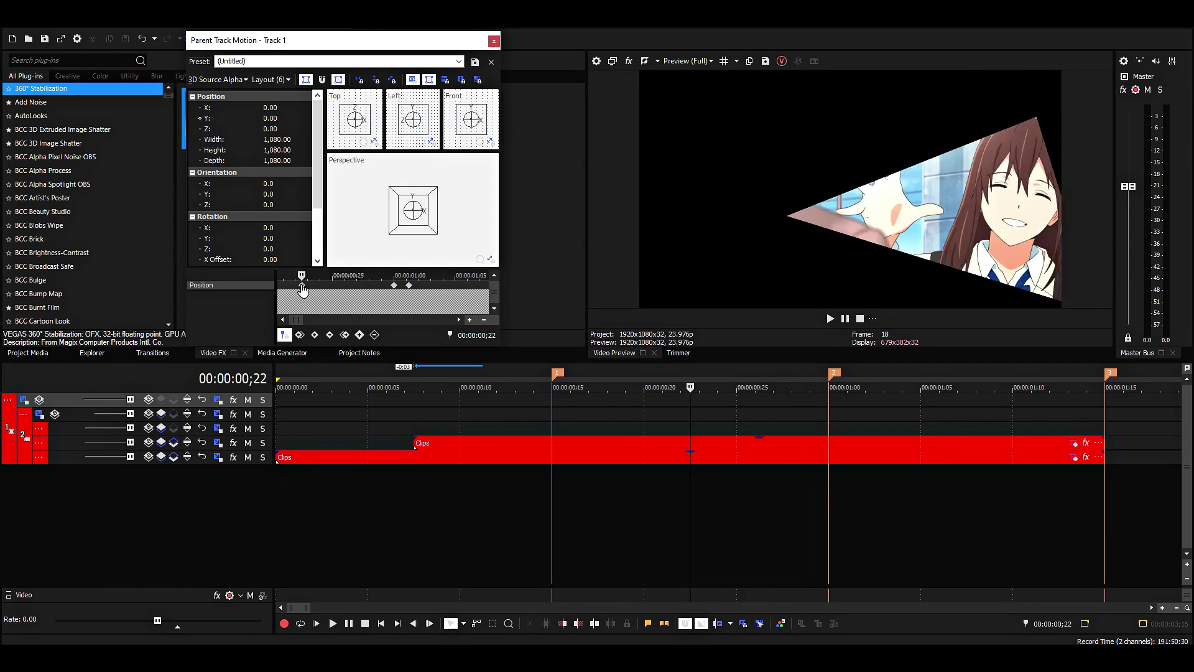
right_click(302, 287)
click(333, 389)
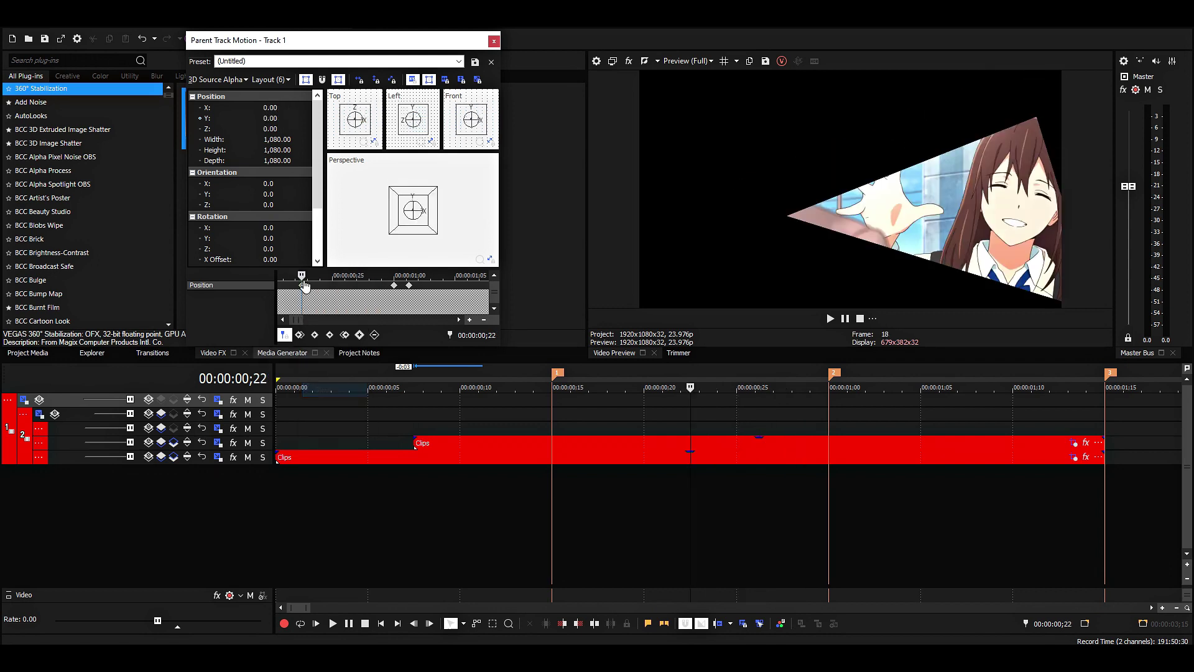
- Set the 00:00:01;00 parent keyframe's interpolation to Fast and move the last keyframe to about 00:00:01;15
right_click(395, 286)
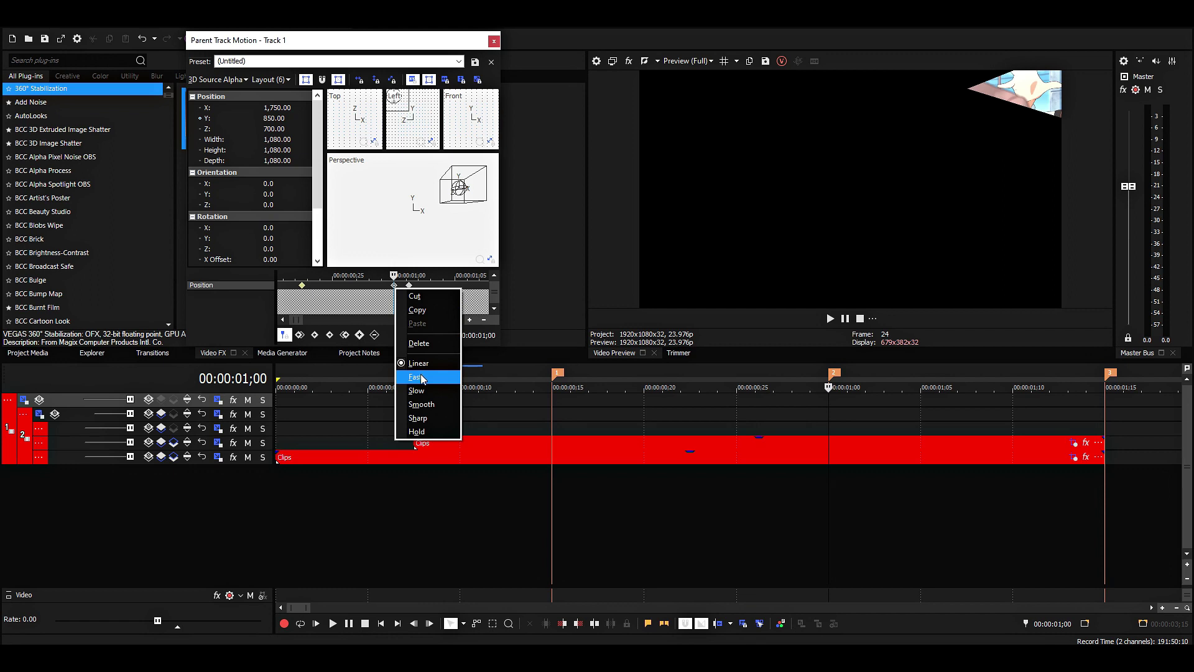
click(415, 378)
click(1105, 414)
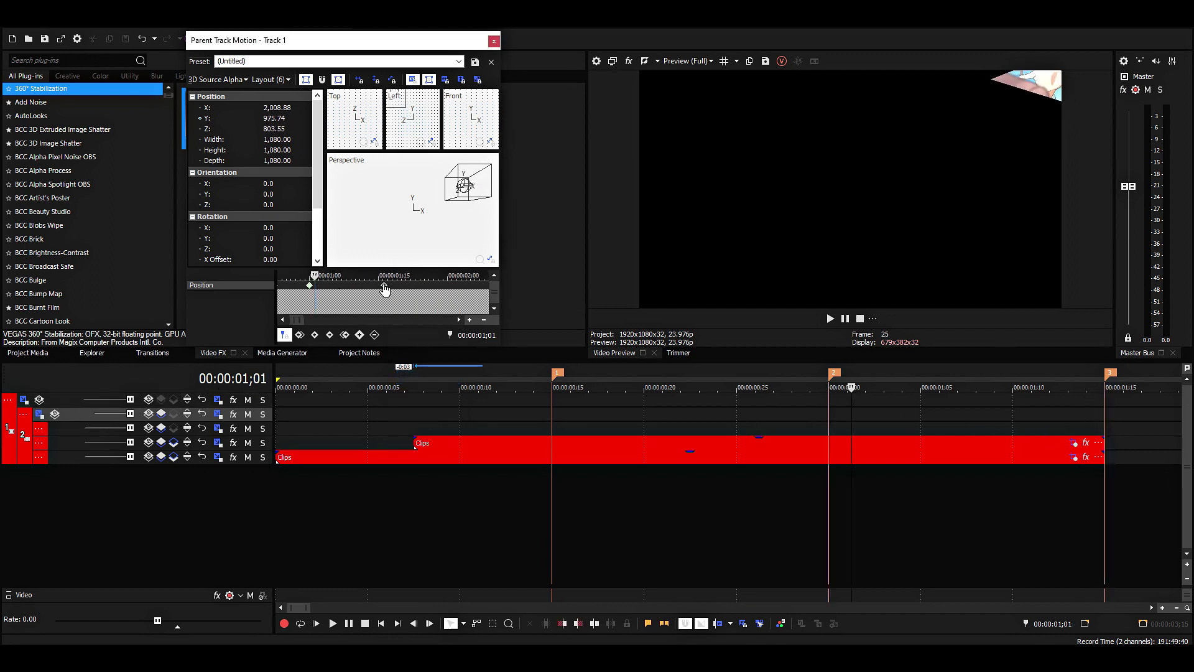
- Play the whole transition repeatedly and step through the frames around 00:00:00;23 to check the parent track's motion
click(705, 410)
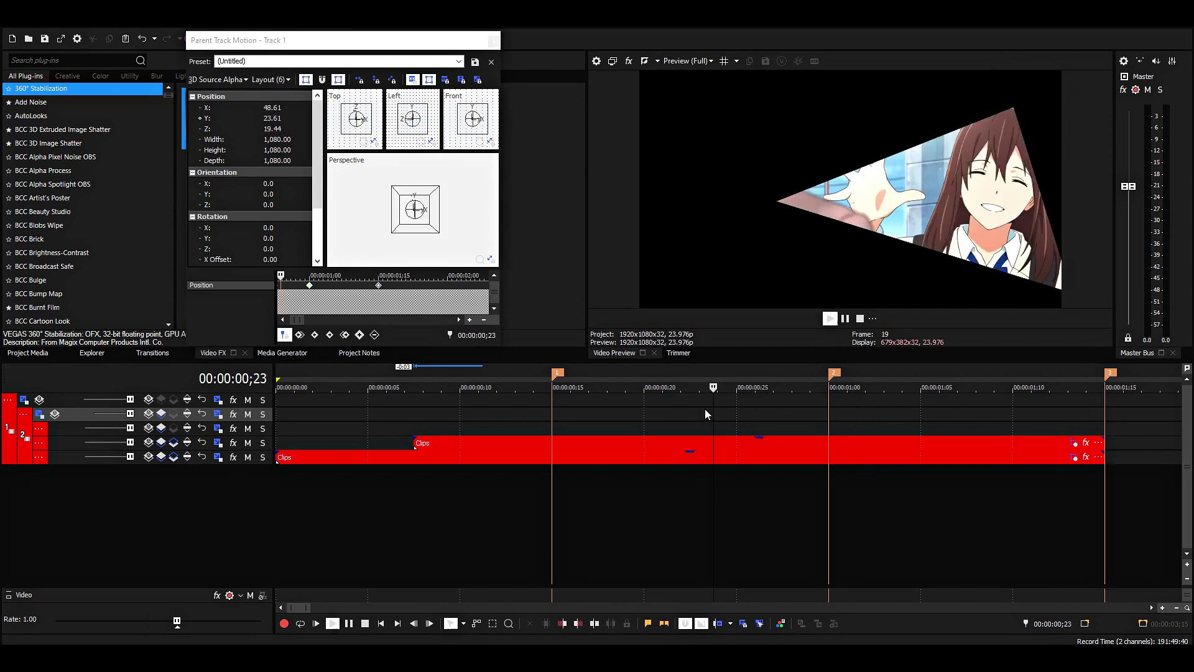
click(523, 429)
scroll(524, 430, down, 3)
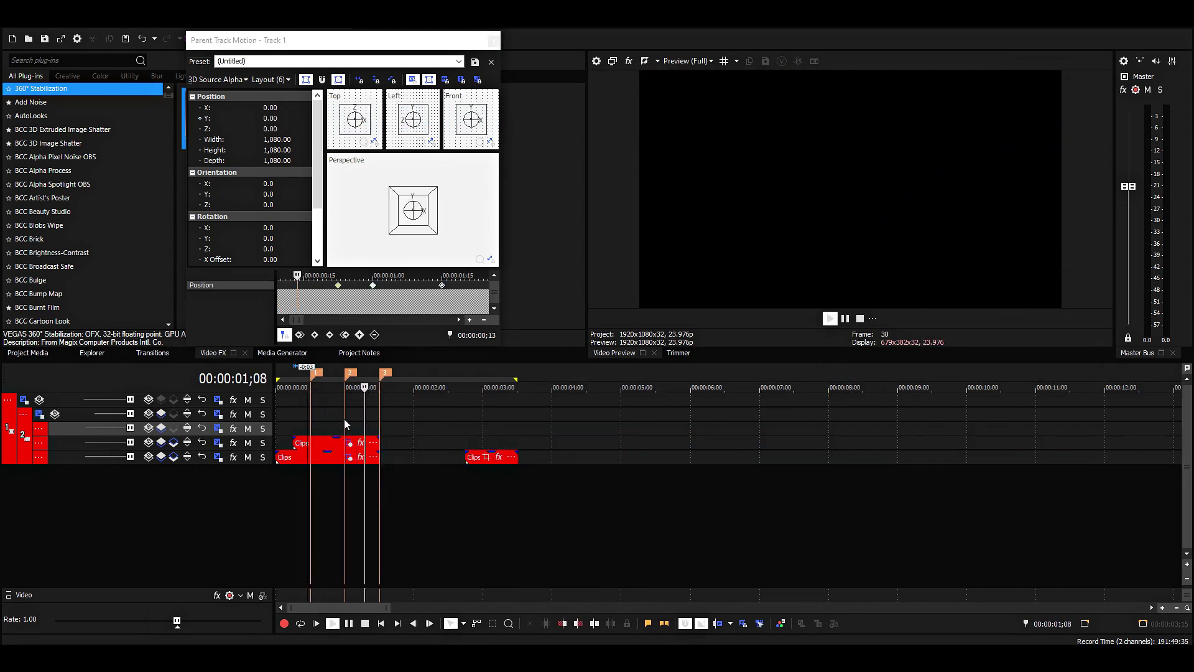
key(space)
click(291, 403)
key(space)
key(space)
key(space)
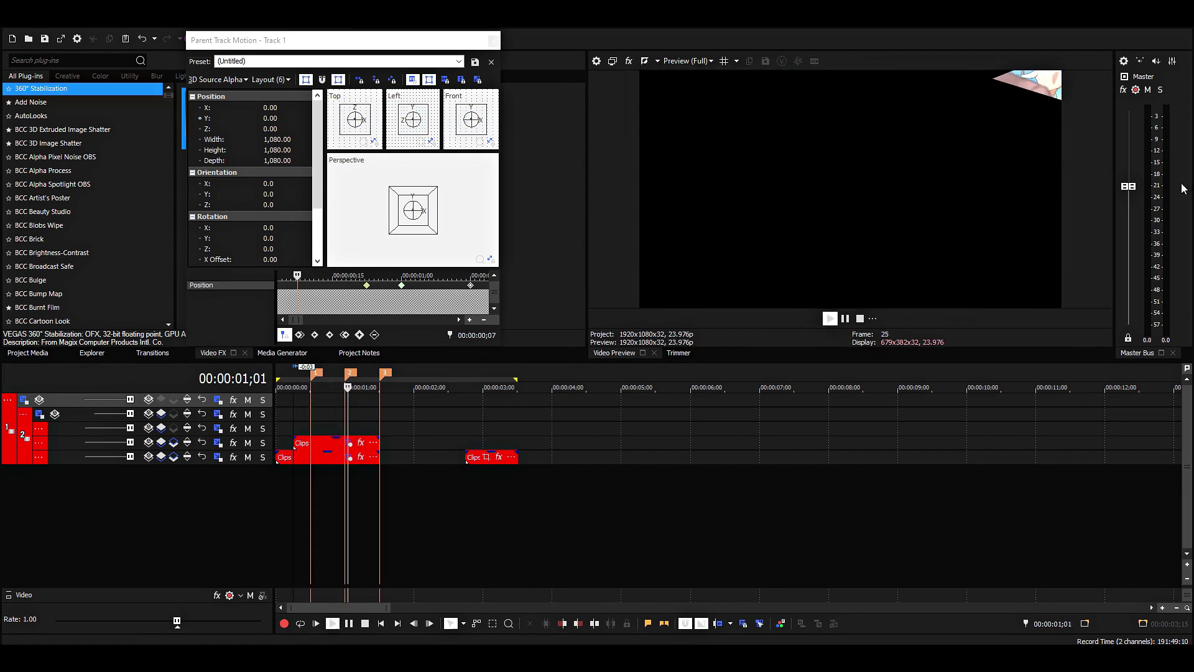
key(space)
click(325, 427)
key(Right)
key(Right)
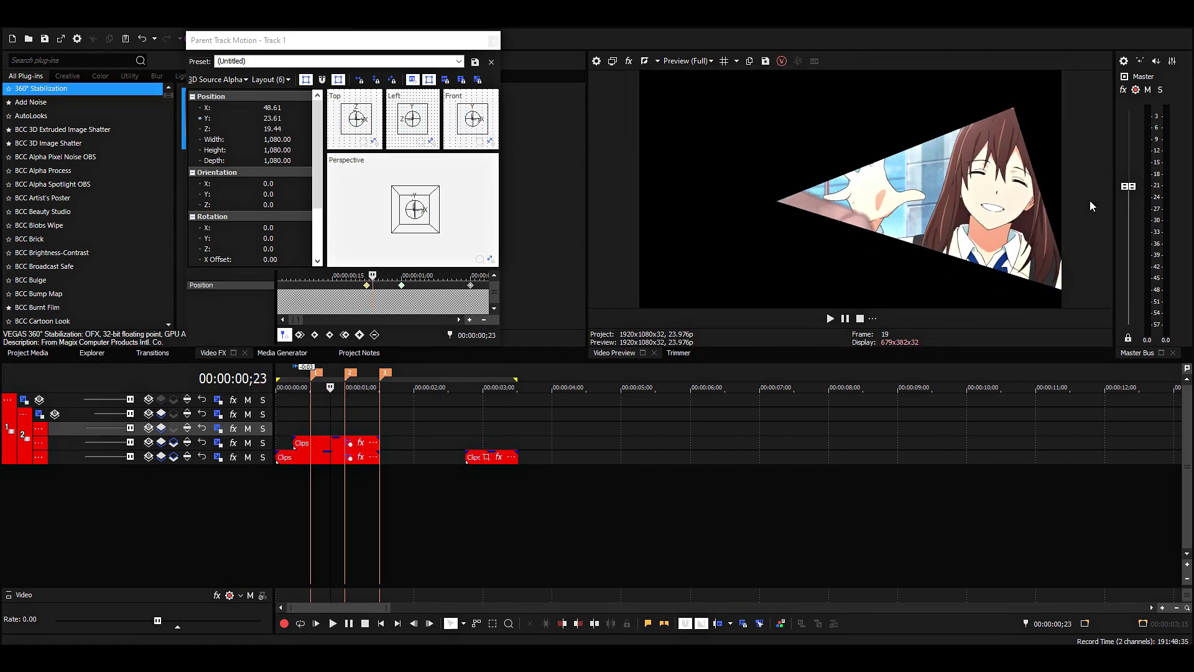
key(Right)
scroll(405, 420, up, 3)
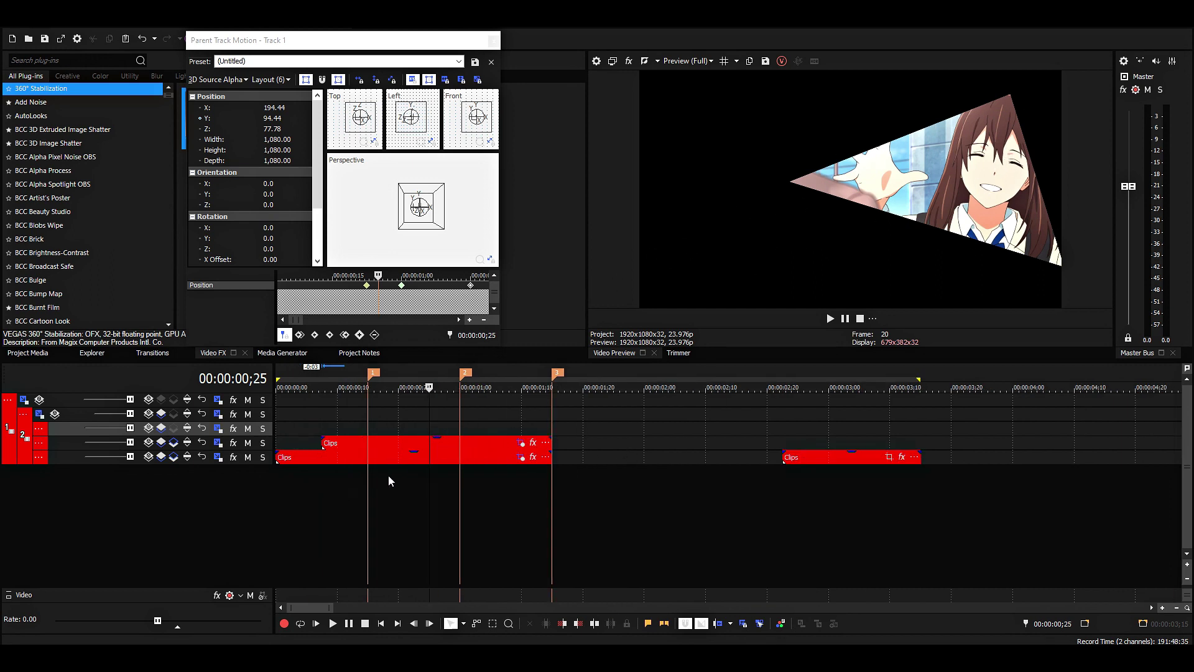
- Add a Track Motion keyframe on track 4 at 00:00:00;23 with X set to 2,800
click(420, 443)
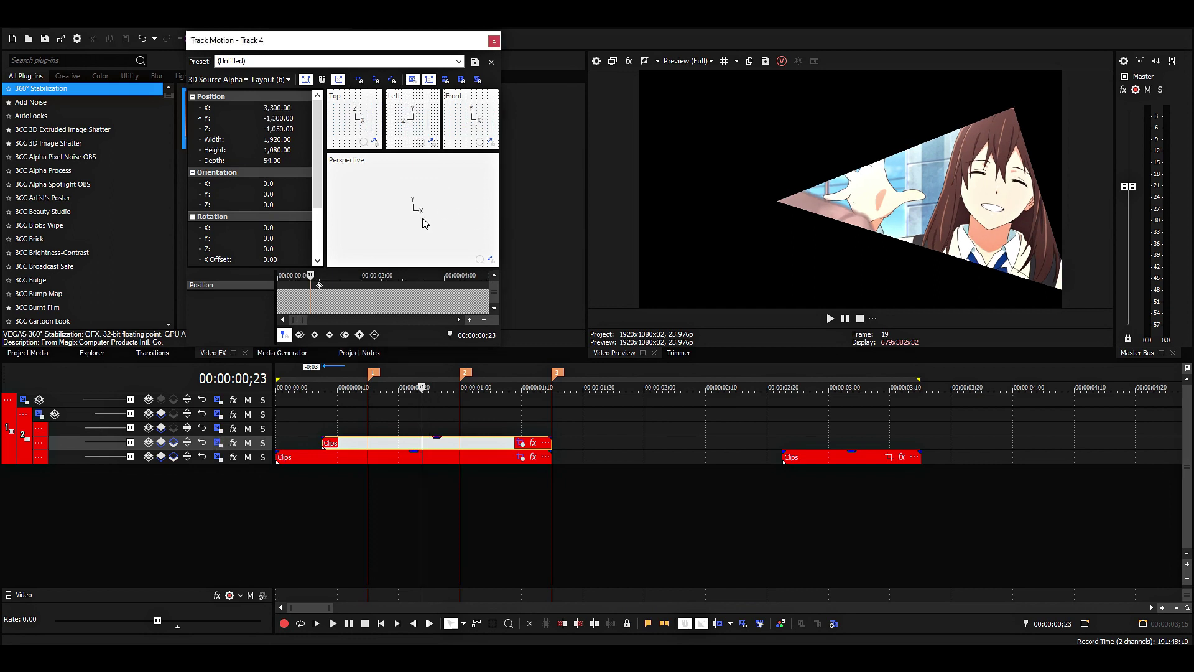
scroll(422, 218, down, 3)
drag(460, 241, 451, 241)
click(276, 108)
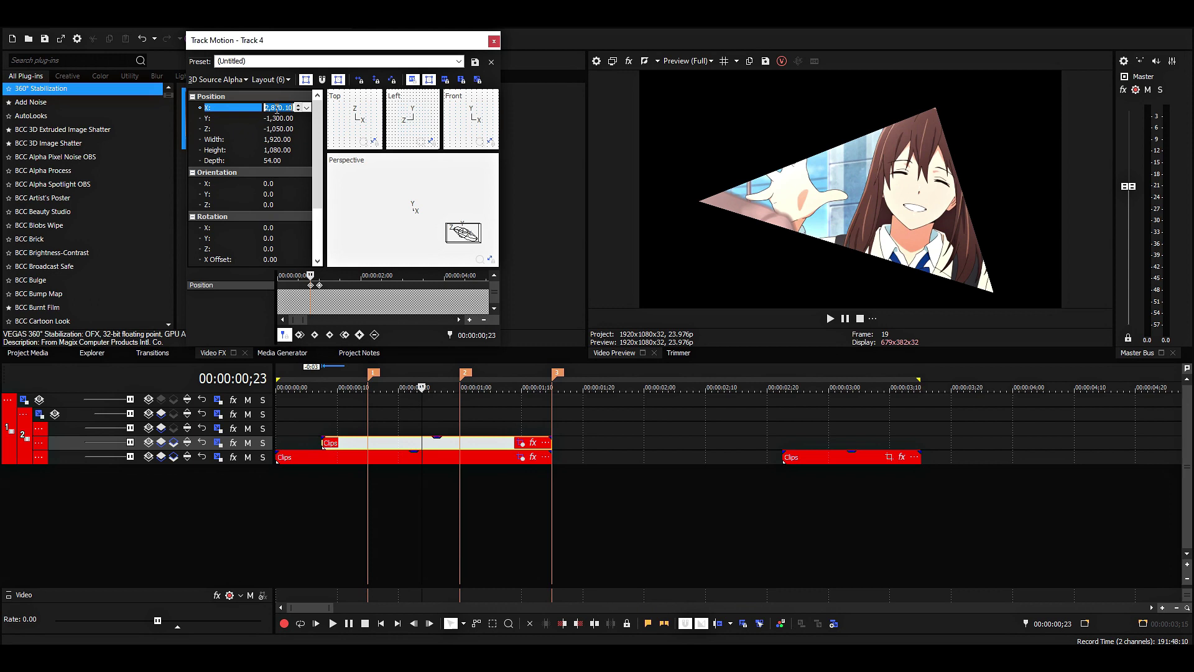
text(2,800)
key(Return)
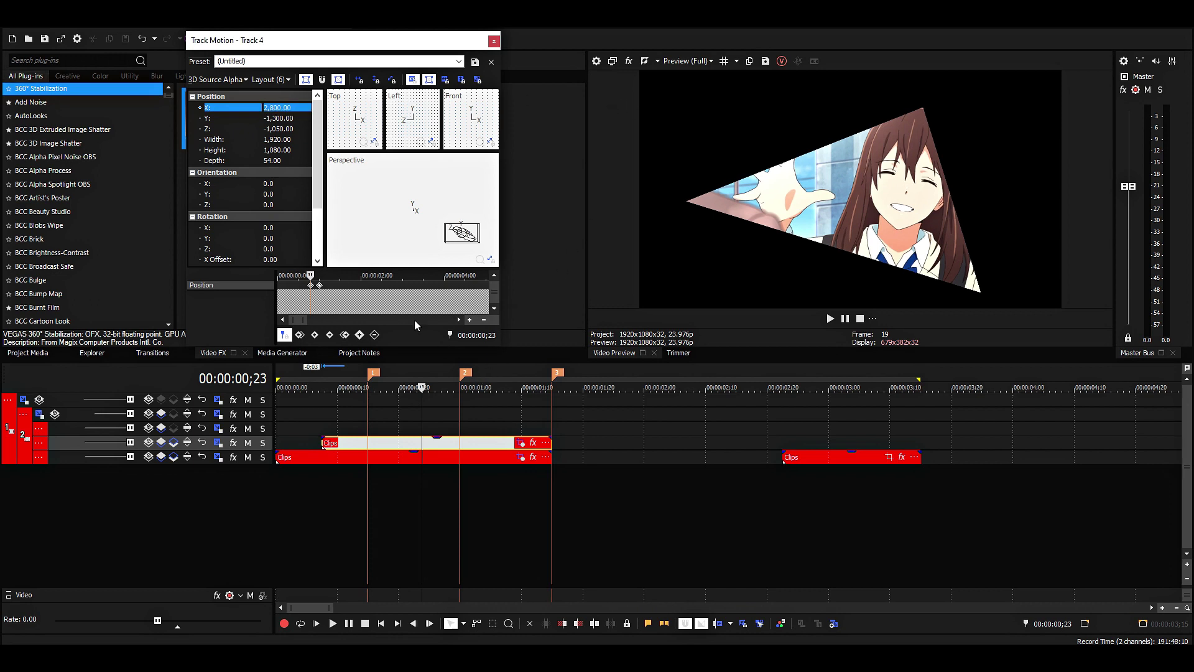
- Play the transition and step back to 00:00:00;15 to check how the track 4 clip moves through the frame
scroll(352, 292, up, 3)
key(space)
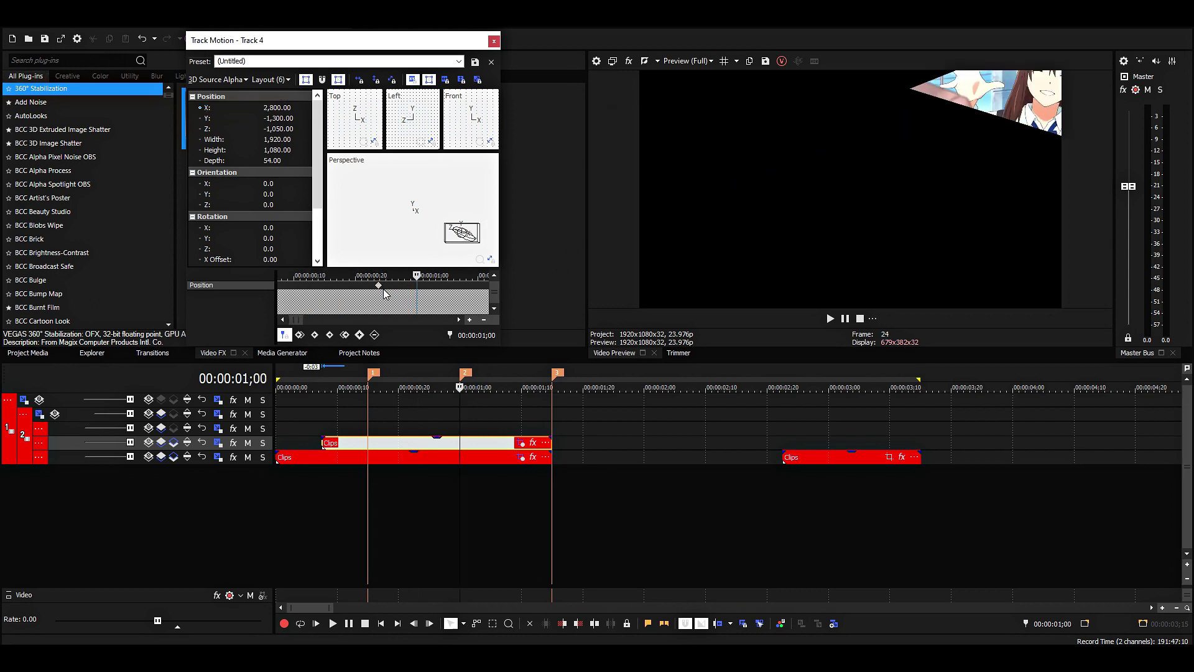
click(322, 428)
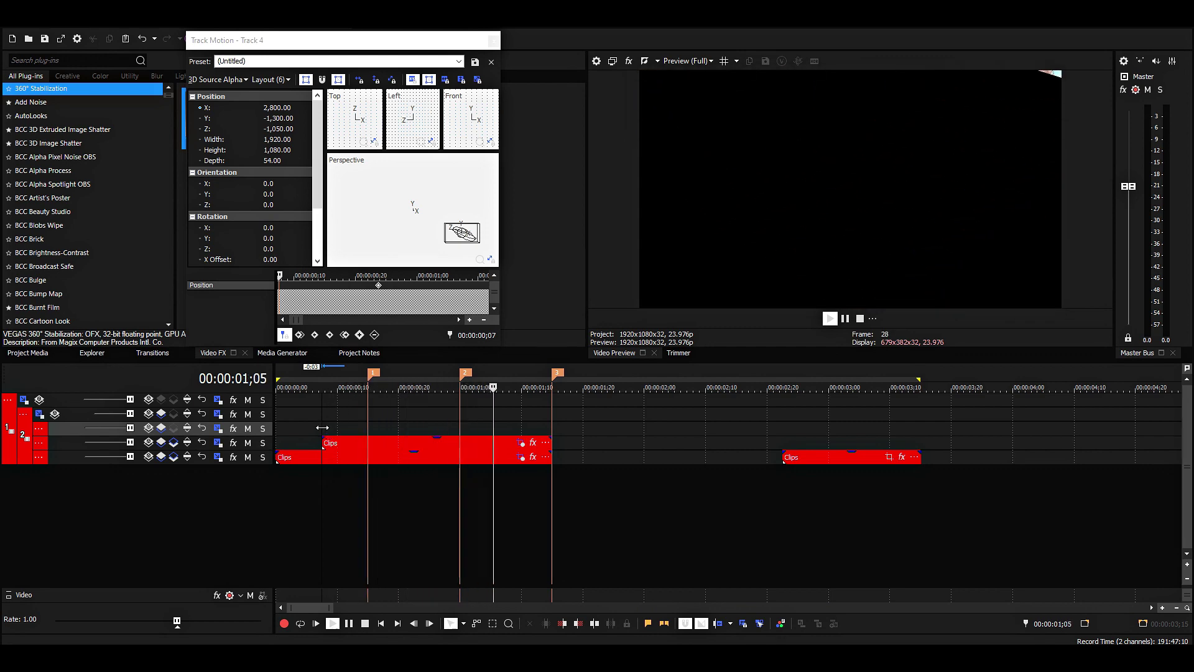
key(space)
key(space)
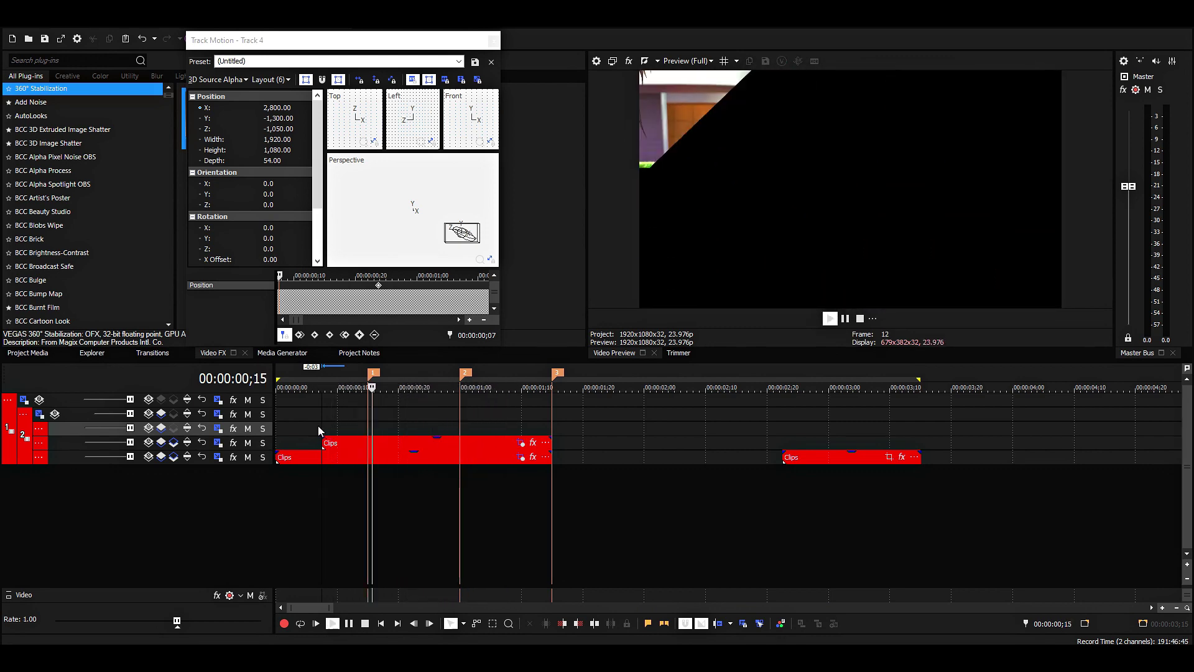
key(space)
click(376, 427)
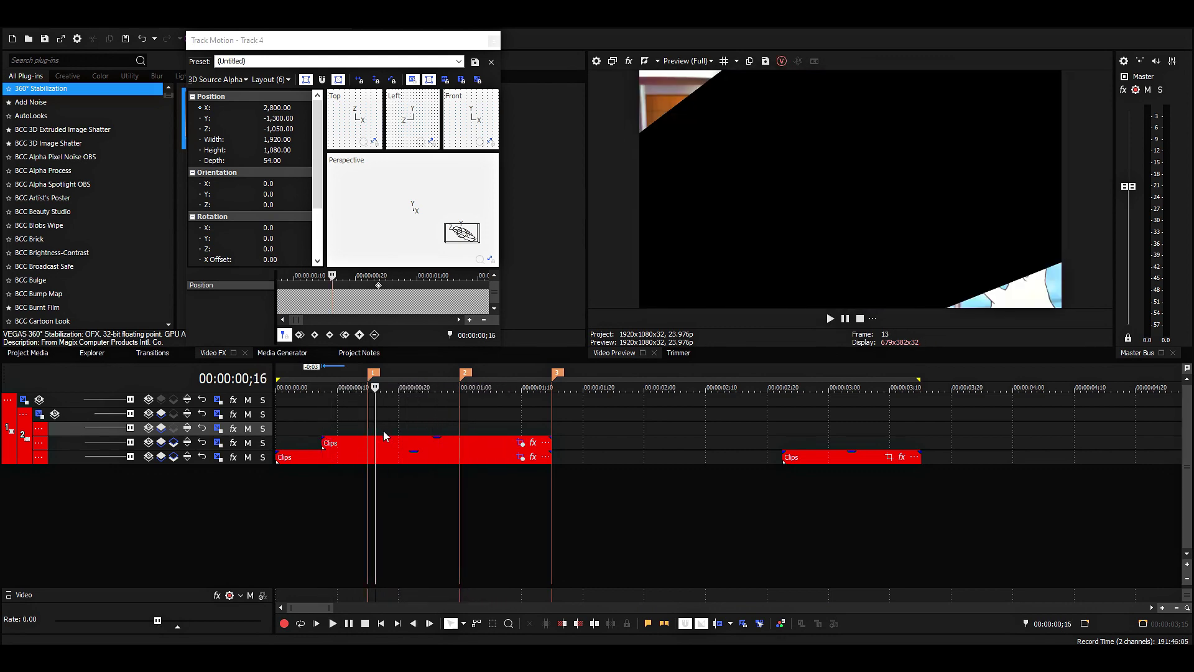
key(Left)
scroll(454, 432, up, 1)
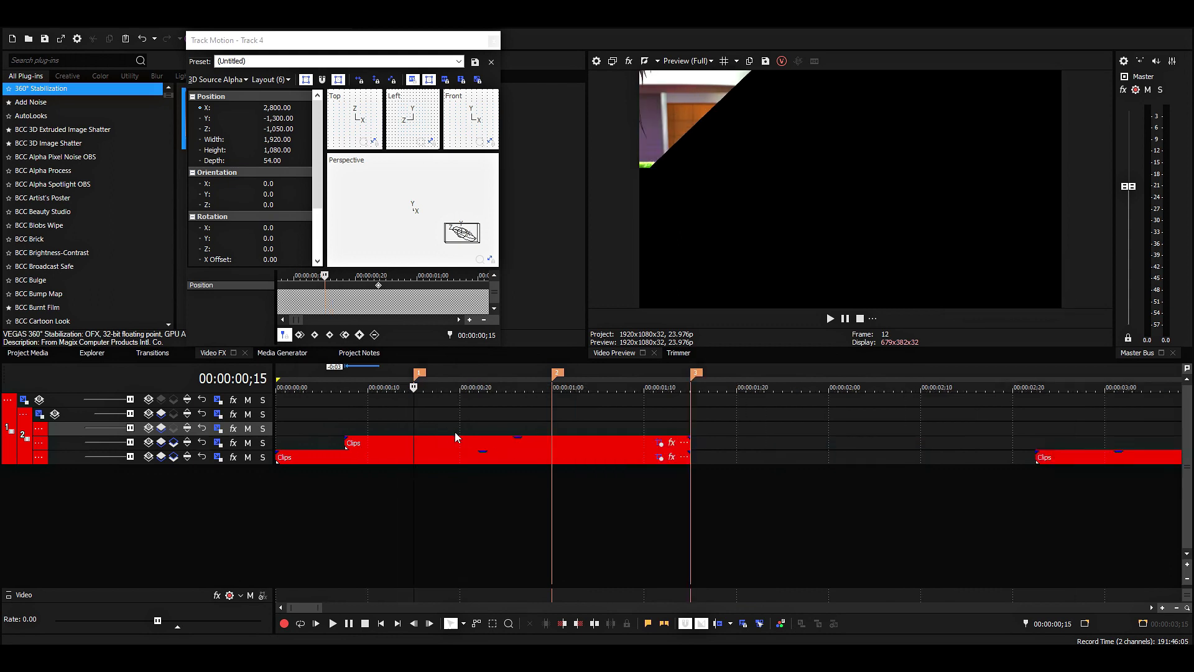
- Move the separate third clip from track 5 up to track 3, starting at 00:00:00;22 and ending at the third marker
click(553, 427)
scroll(681, 445, down, 2)
drag(688, 461, 414, 427)
scroll(431, 427, up, 2)
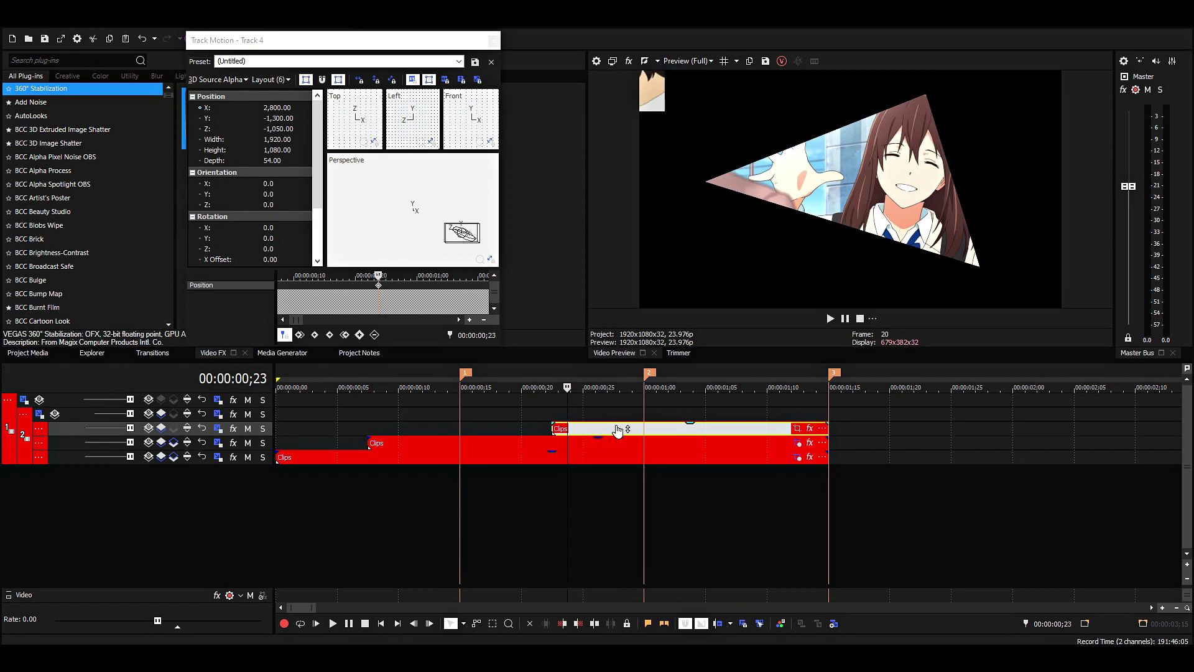
- At 00:00:01;13, position track 3 in Track Motion at about X -297, Y -2,956 so its clip appears in view
click(723, 427)
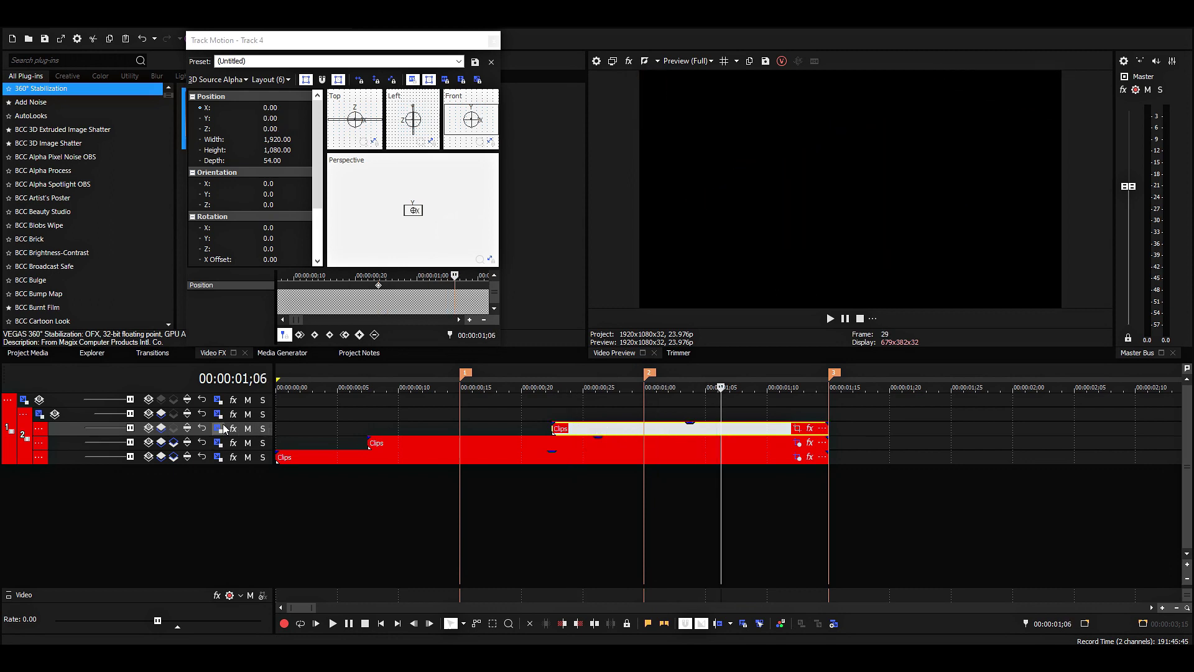
click(814, 399)
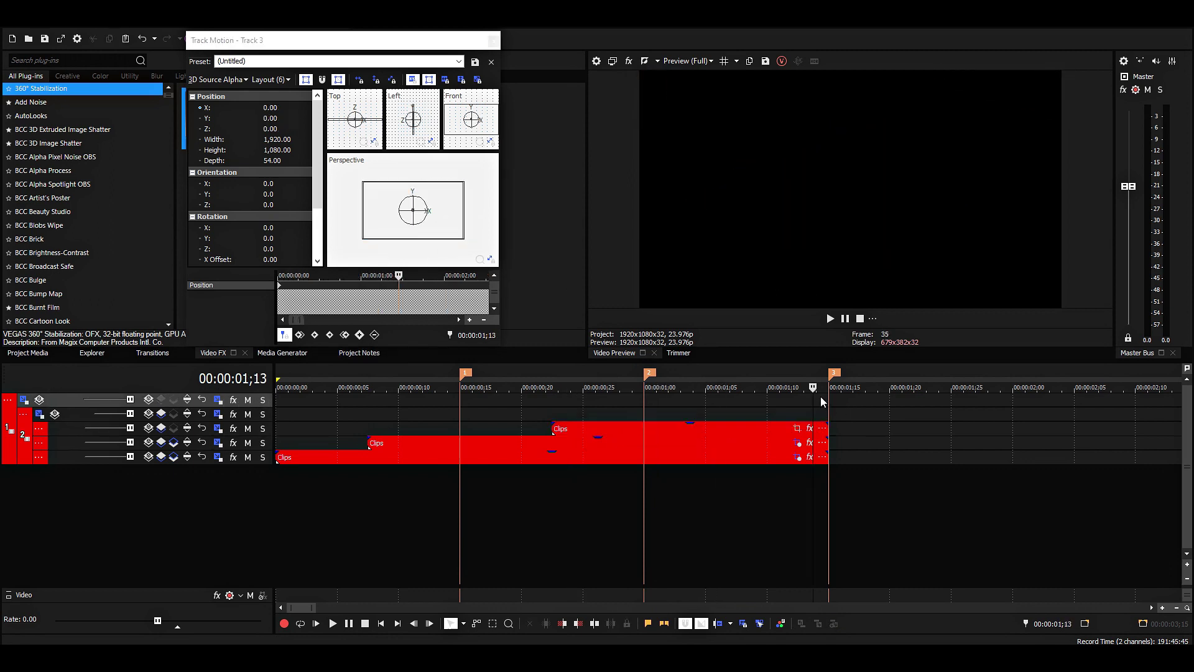
drag(444, 232, 417, 364)
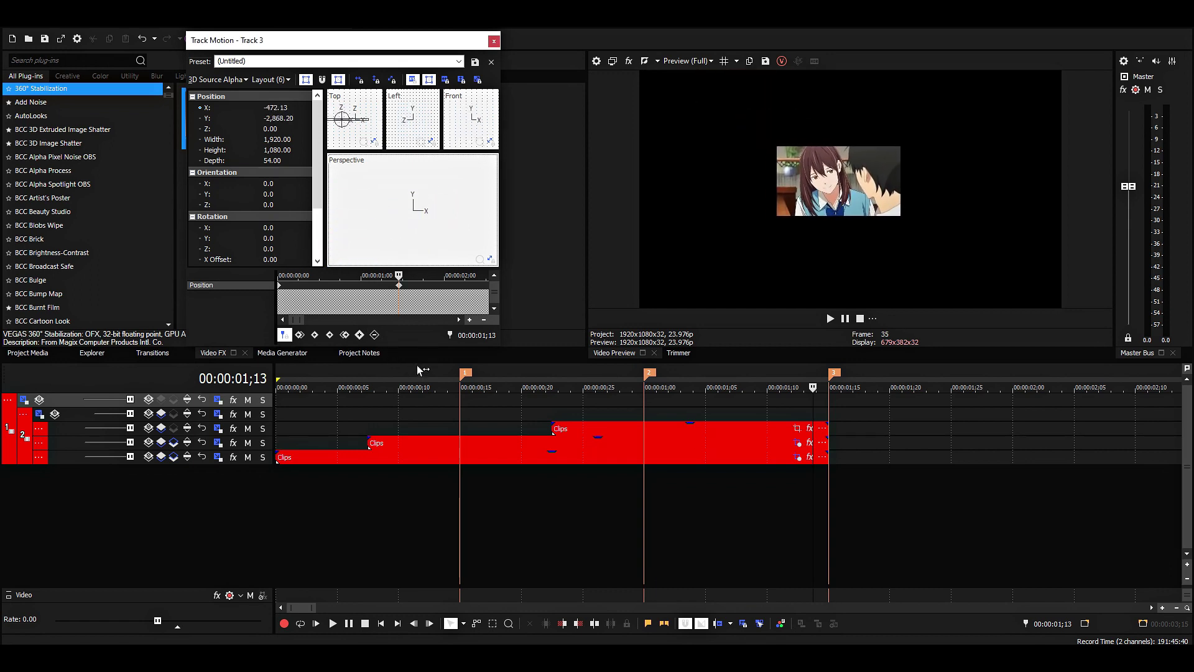
scroll(421, 221, up, 3)
drag(418, 251, 420, 254)
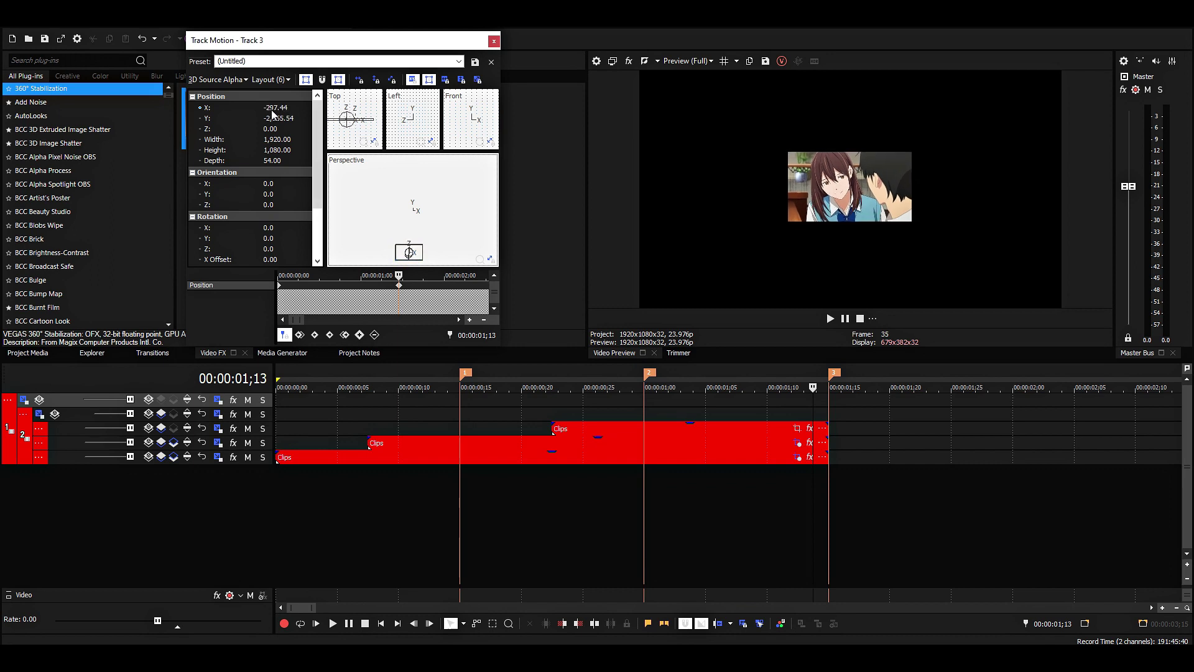
- Set track 3's Track Motion Z position to -2,100 at 00:00:01;13 and delete the initial keyframe
double_click(279, 128)
text(-7)
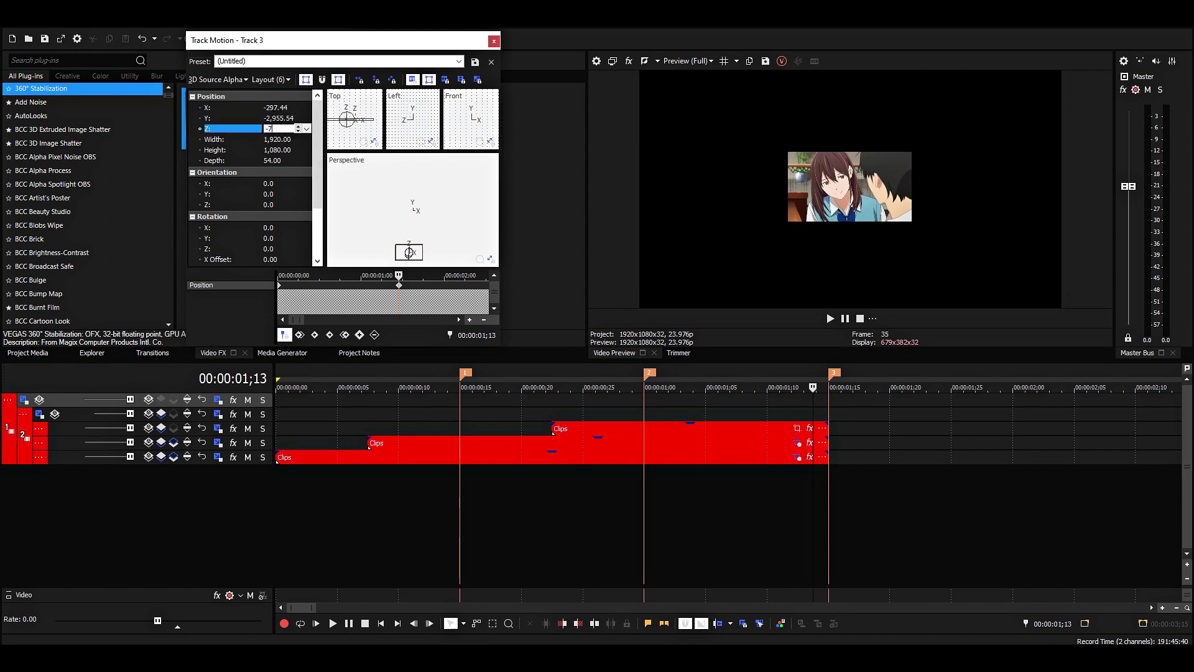
text(00)
key(Return)
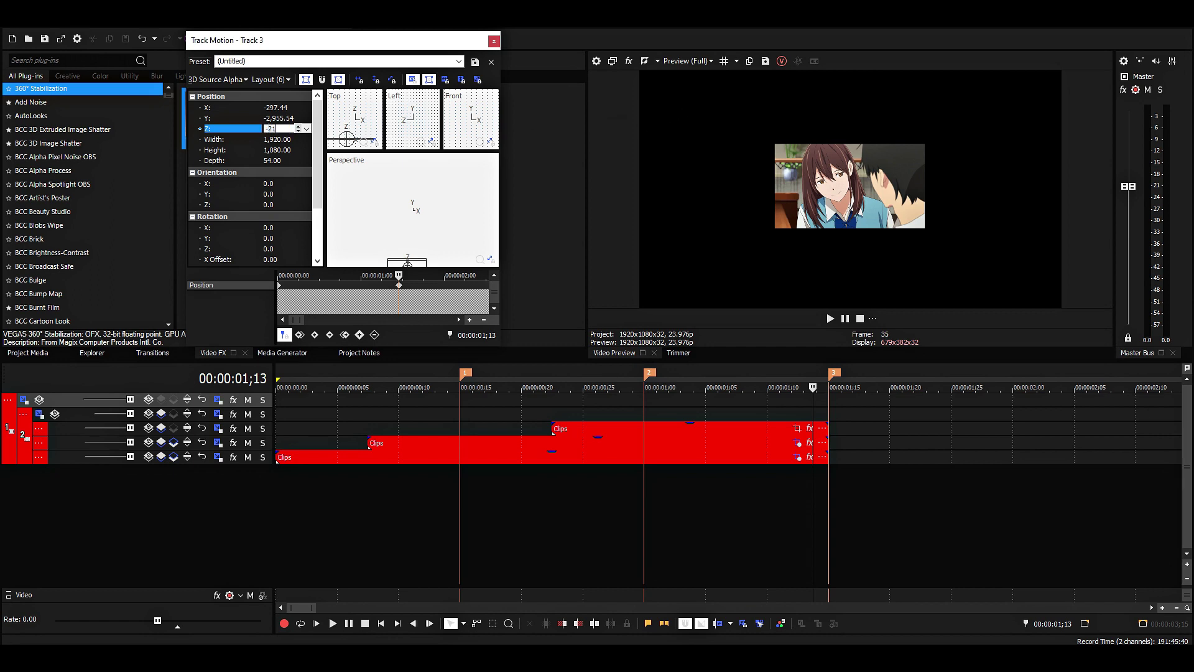
key(Return)
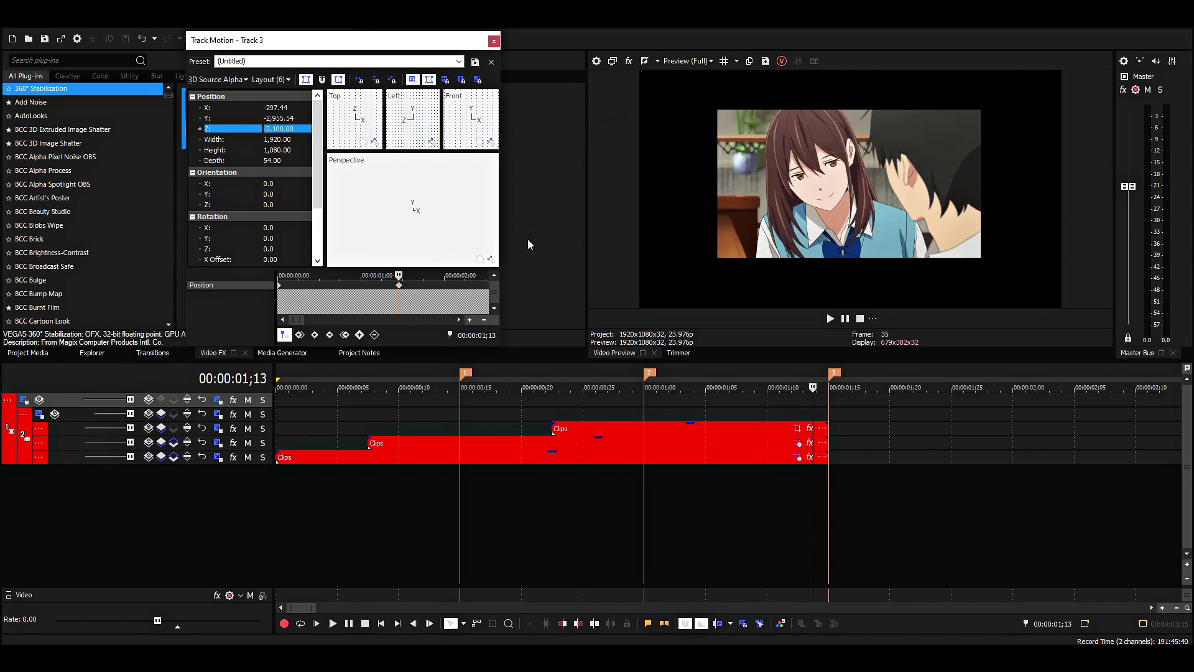
right_click(278, 286)
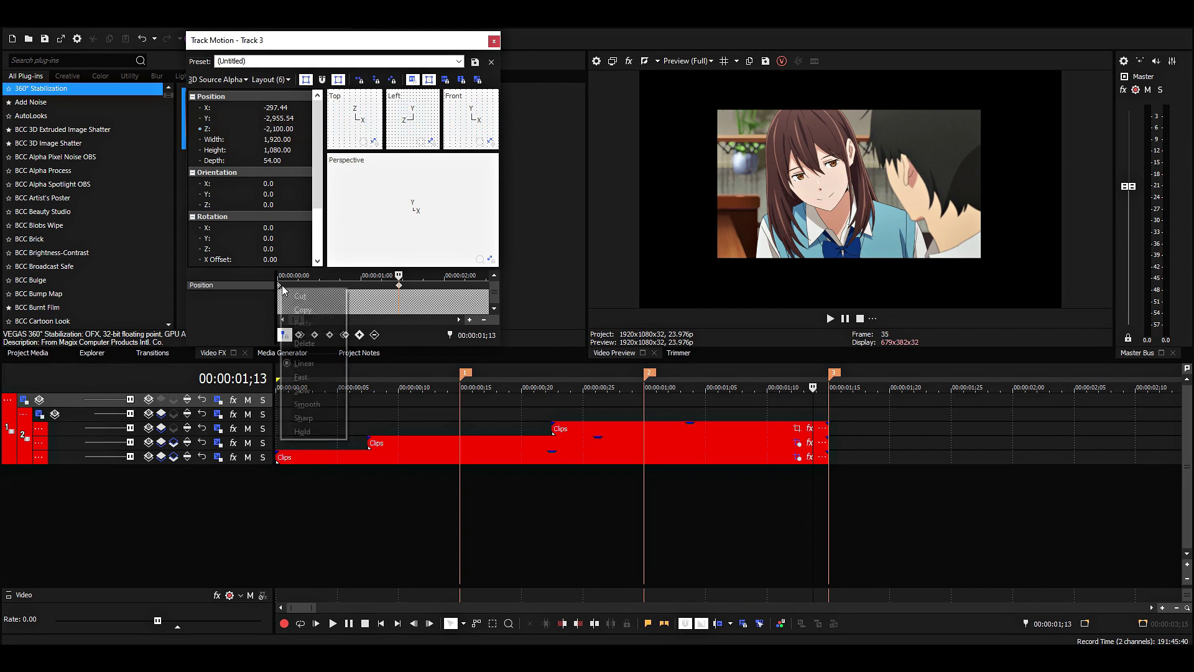
click(326, 344)
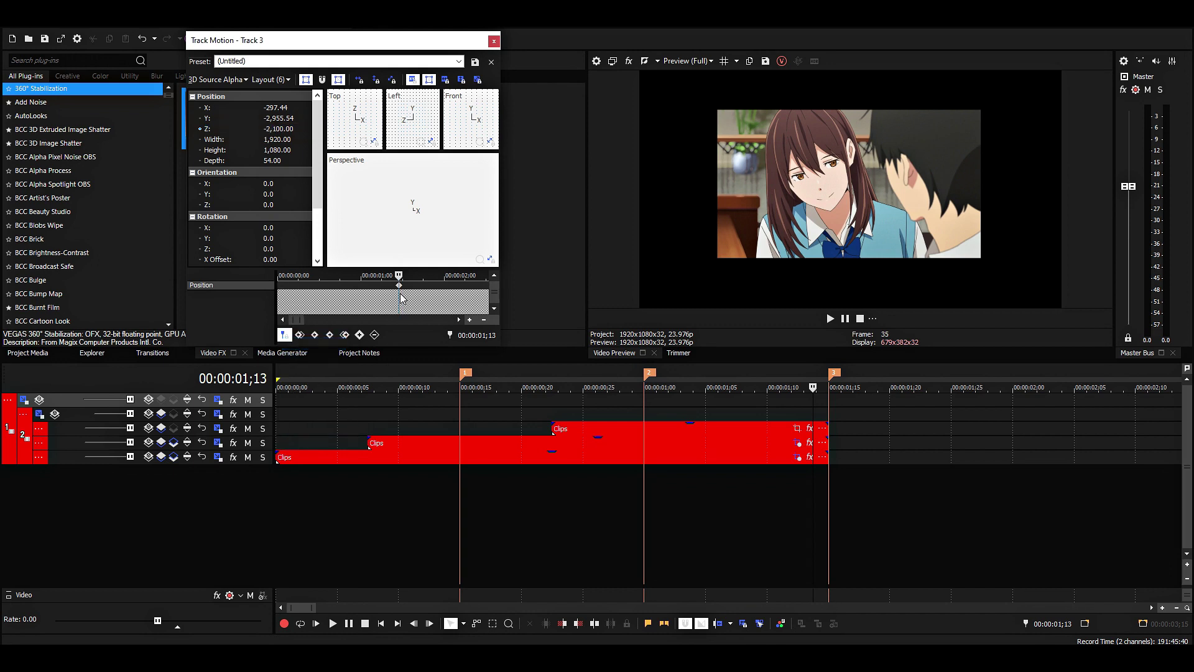
- Draw a closed triangular Pan/Crop mask around the girl's face on the track 3 clip
click(796, 428)
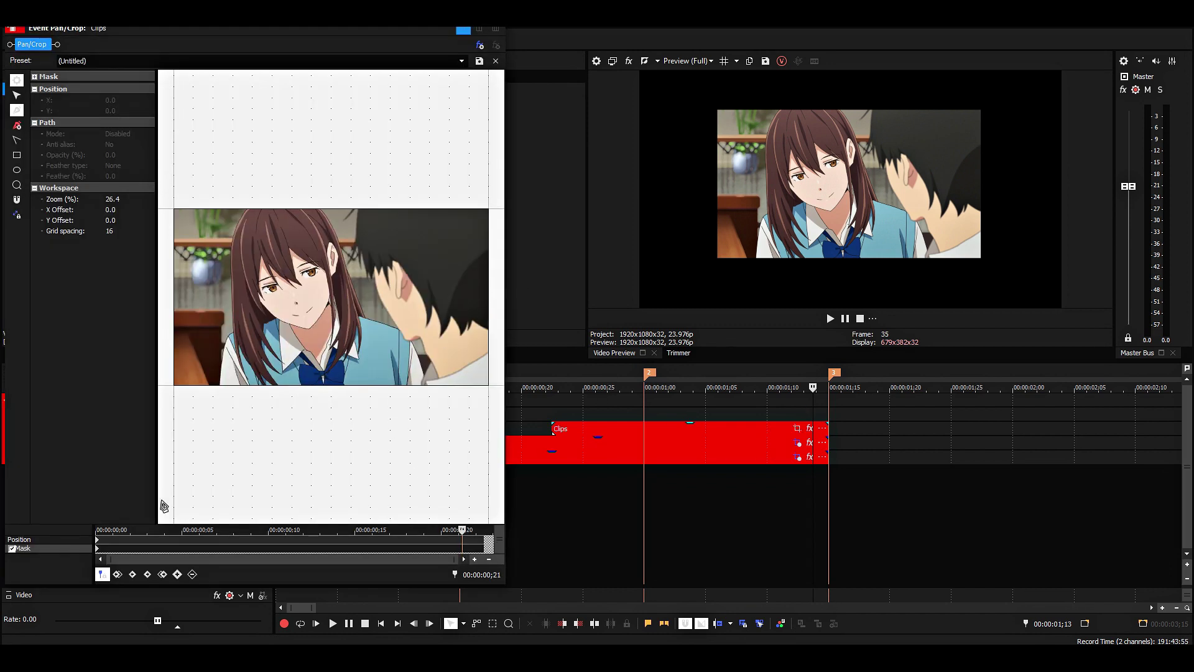
click(244, 232)
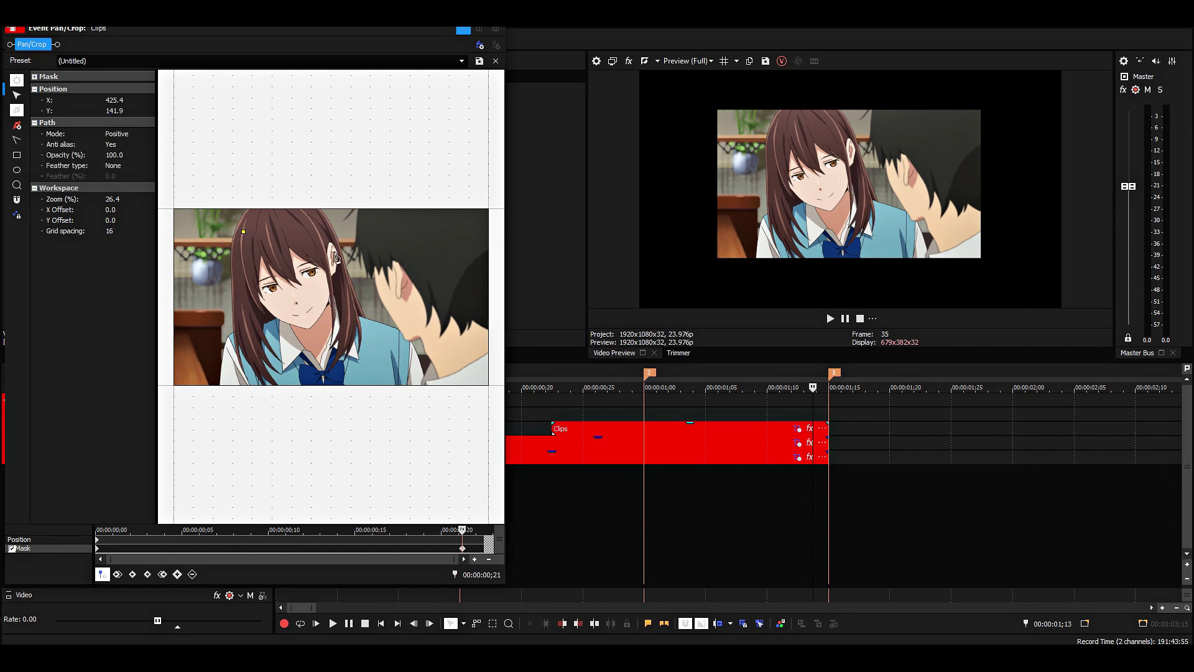
click(194, 367)
click(243, 231)
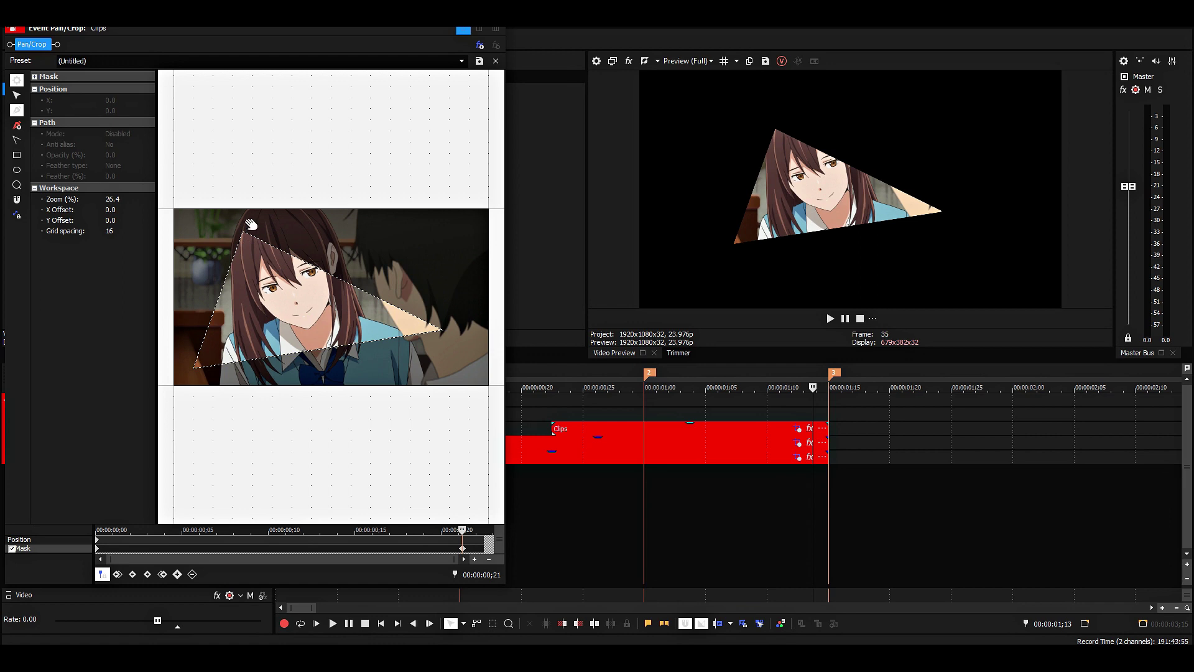
- Move the triangle mask's upper corner to about X 482, Y 21 and right corner to X 1,650, Y 779, and delete the initial mask keyframe
drag(251, 224, 255, 215)
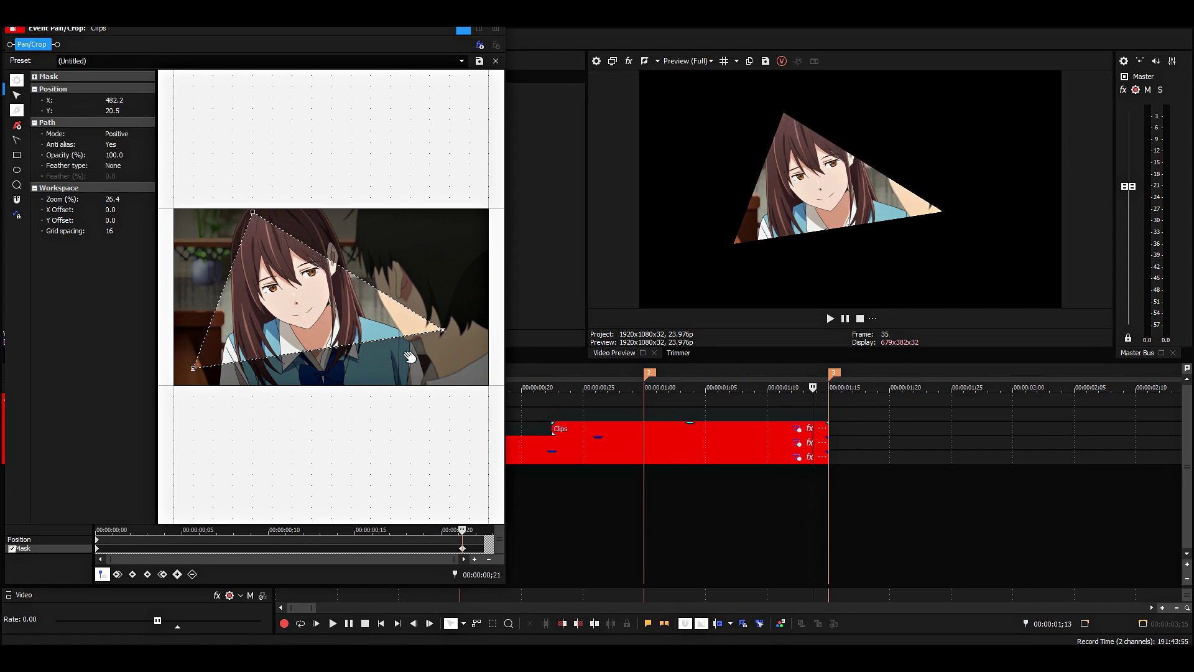
drag(446, 330, 446, 337)
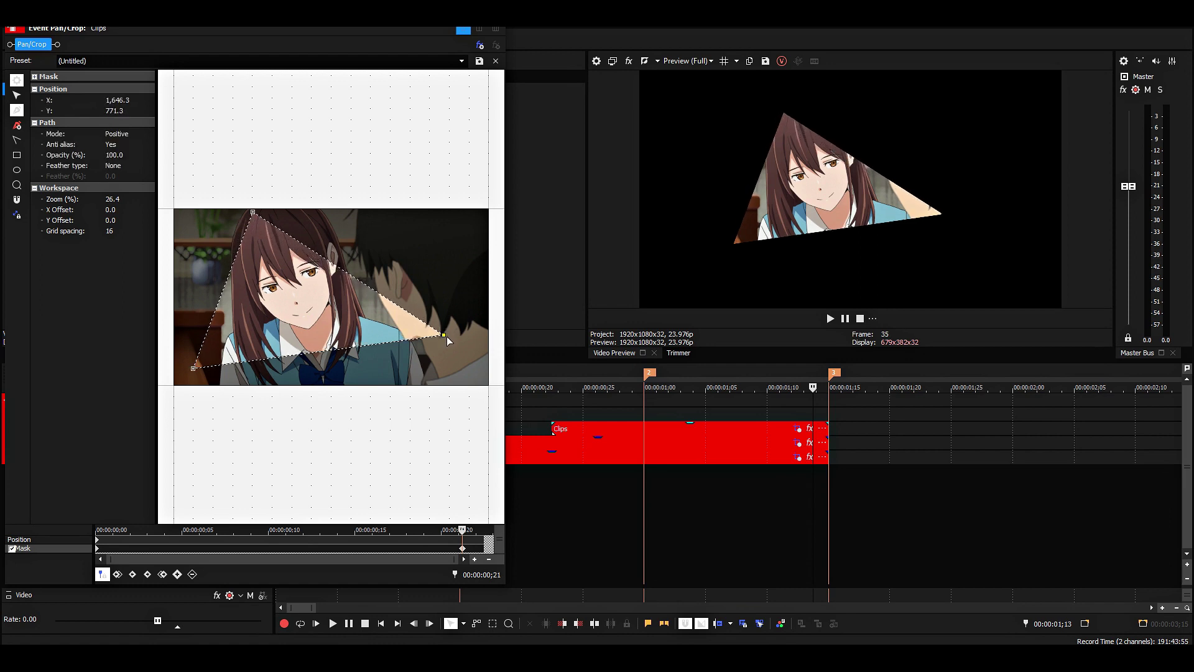
click(96, 548)
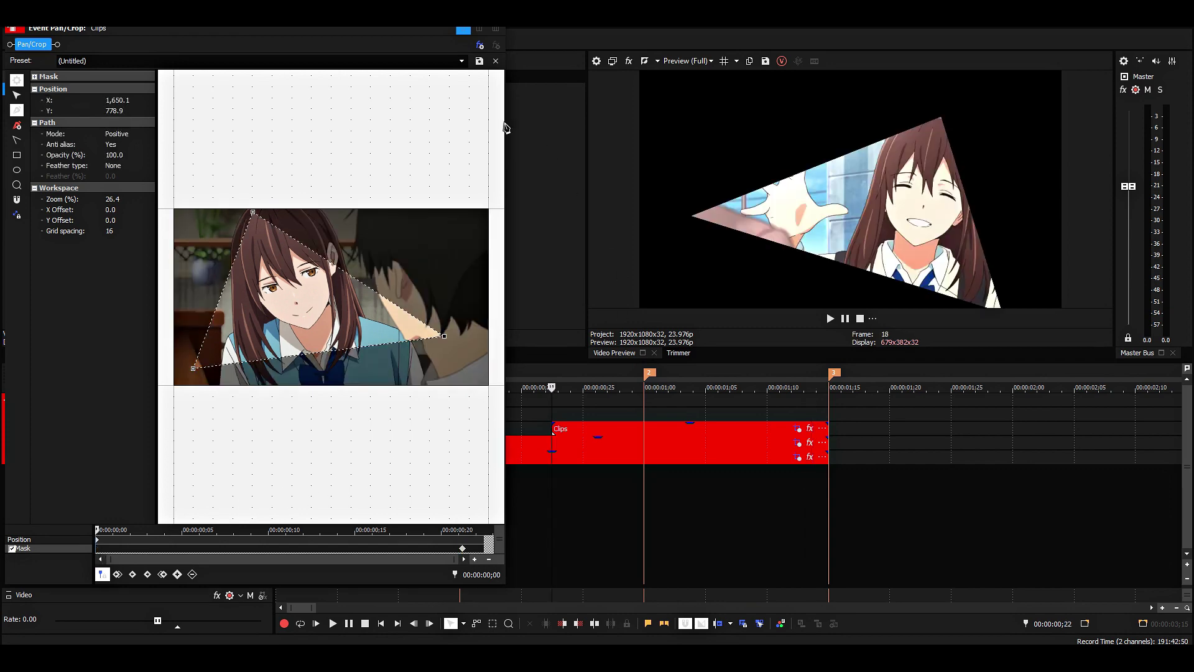
click(495, 14)
- Play the transition and check the frames where the masked track 3 clip comes in
click(528, 490)
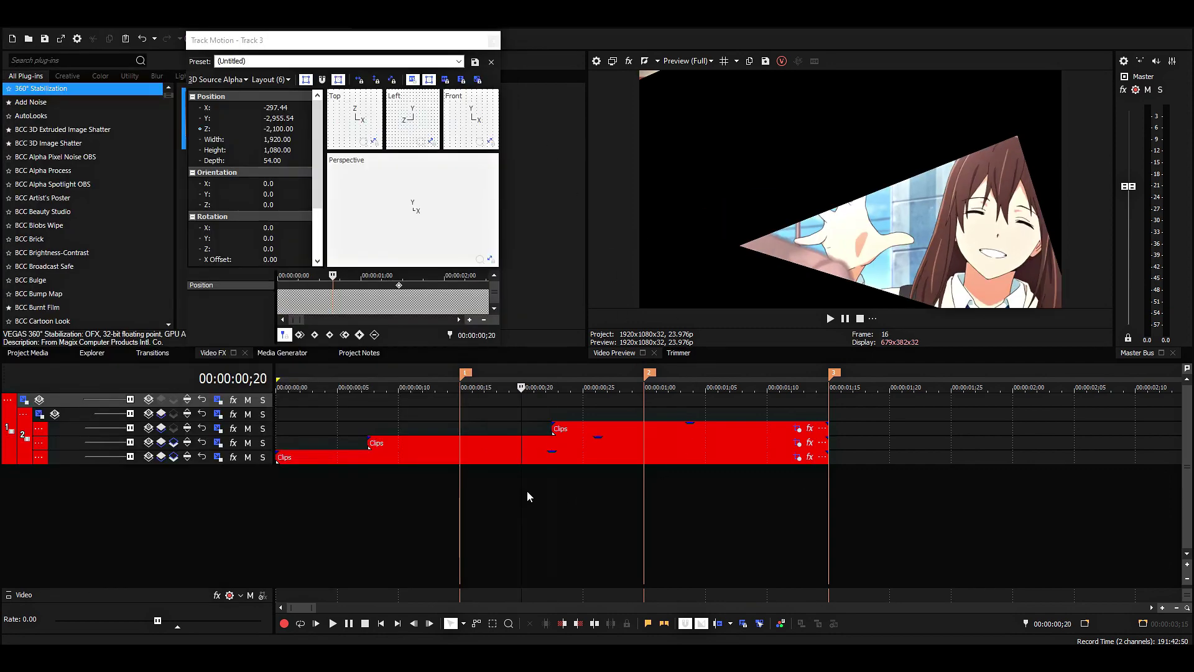
key(space)
key(space)
key(space)
key(space)
click(648, 429)
click(721, 431)
- Set the Z position of track 3's Track Motion keyframe at 00:00:01;13 to -2,400
click(398, 285)
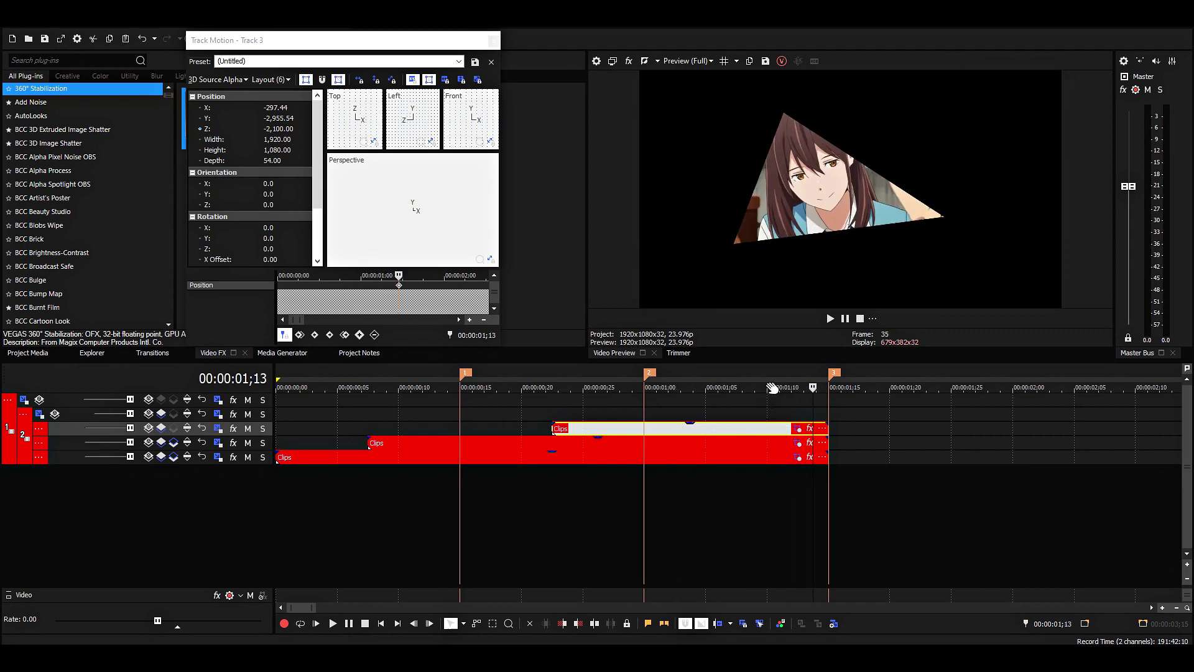
double_click(274, 129)
text(-2400)
key(Return)
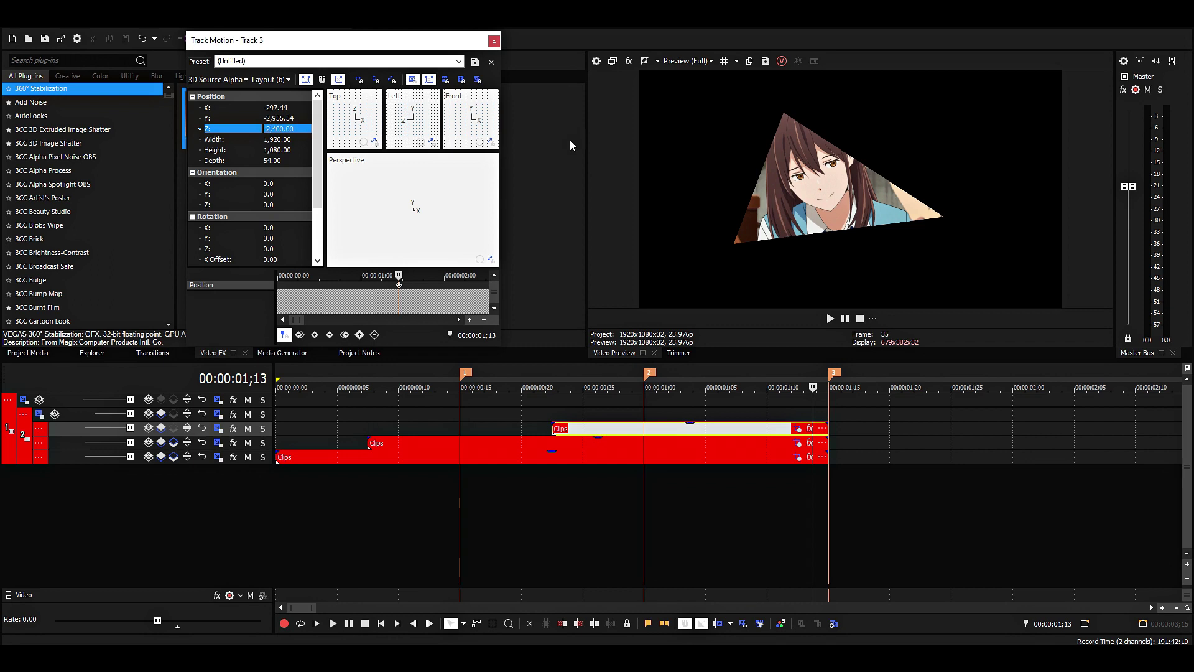
- Play the transition and step through frames between 00:00:00;07 and 00:00:01;00 to examine the movement between the masked clips
click(386, 412)
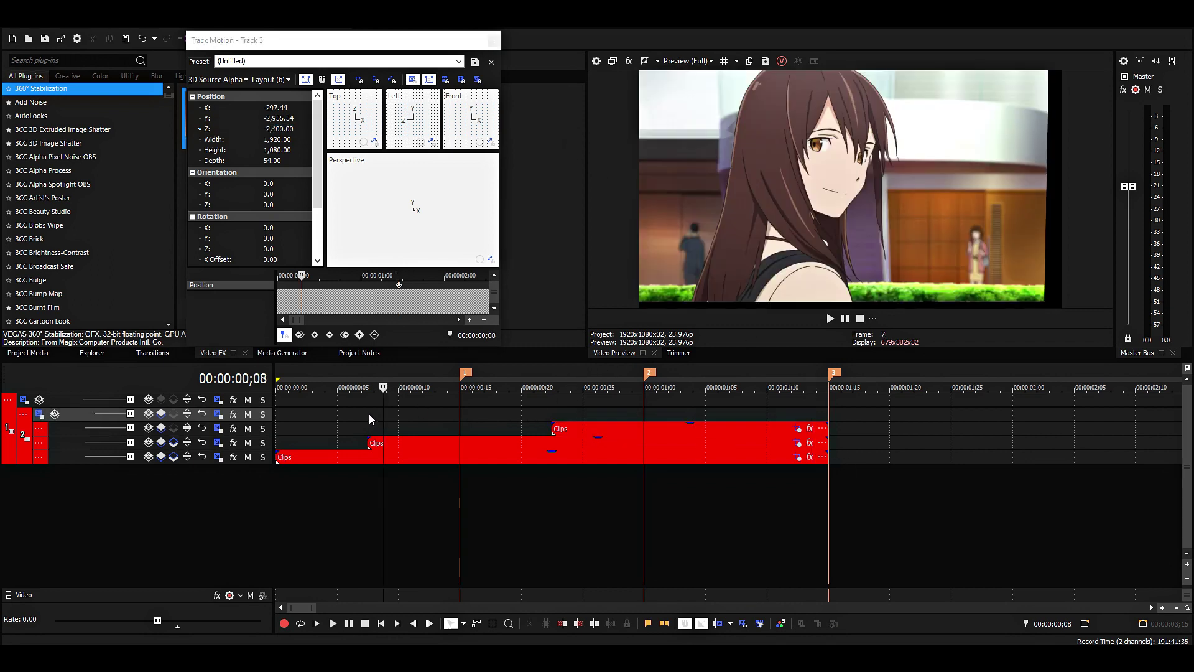
key(space)
key(space)
click(459, 420)
key(Right)
key(Right)
click(548, 402)
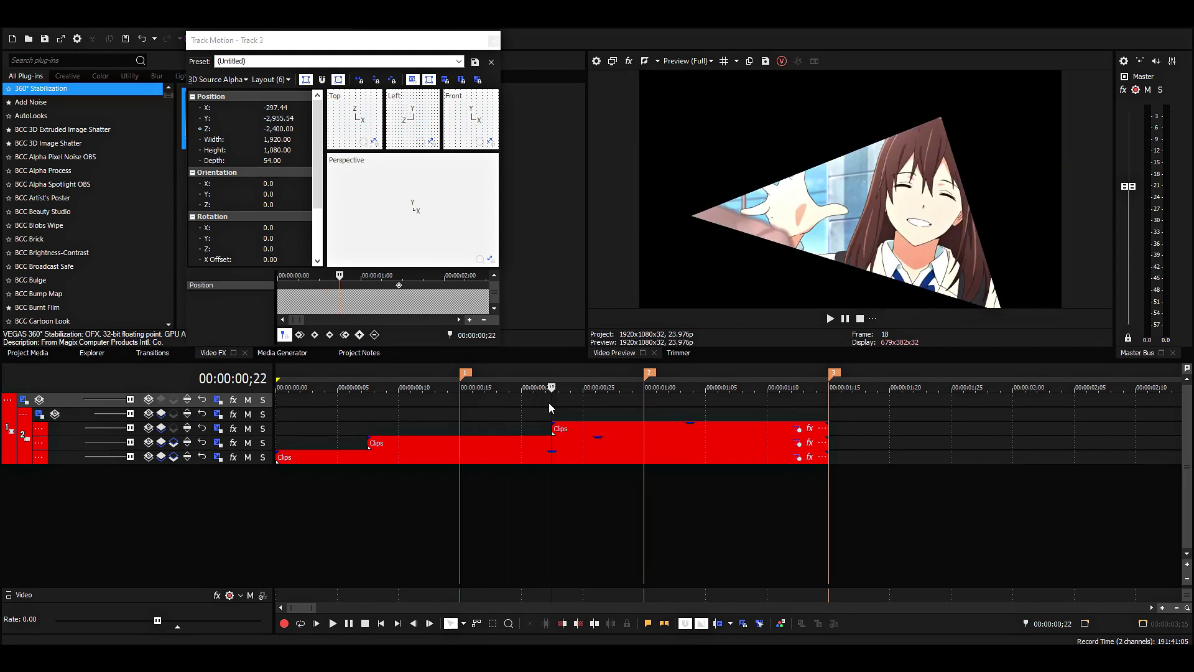
key(Right)
key(Right)
click(602, 429)
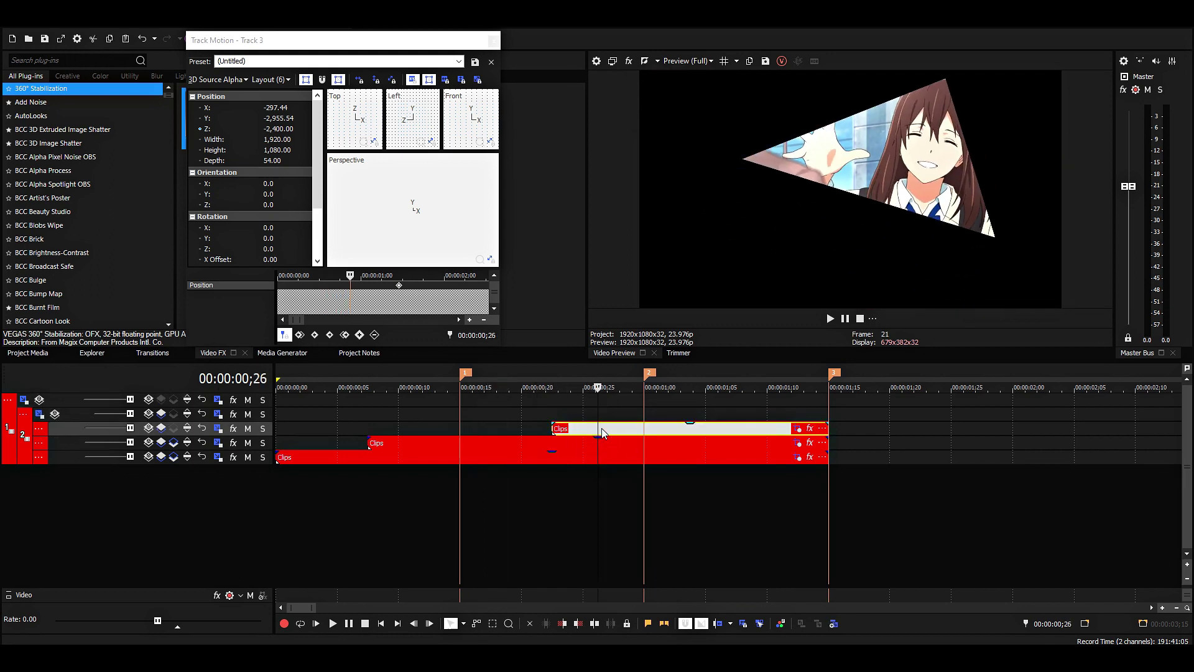
click(629, 432)
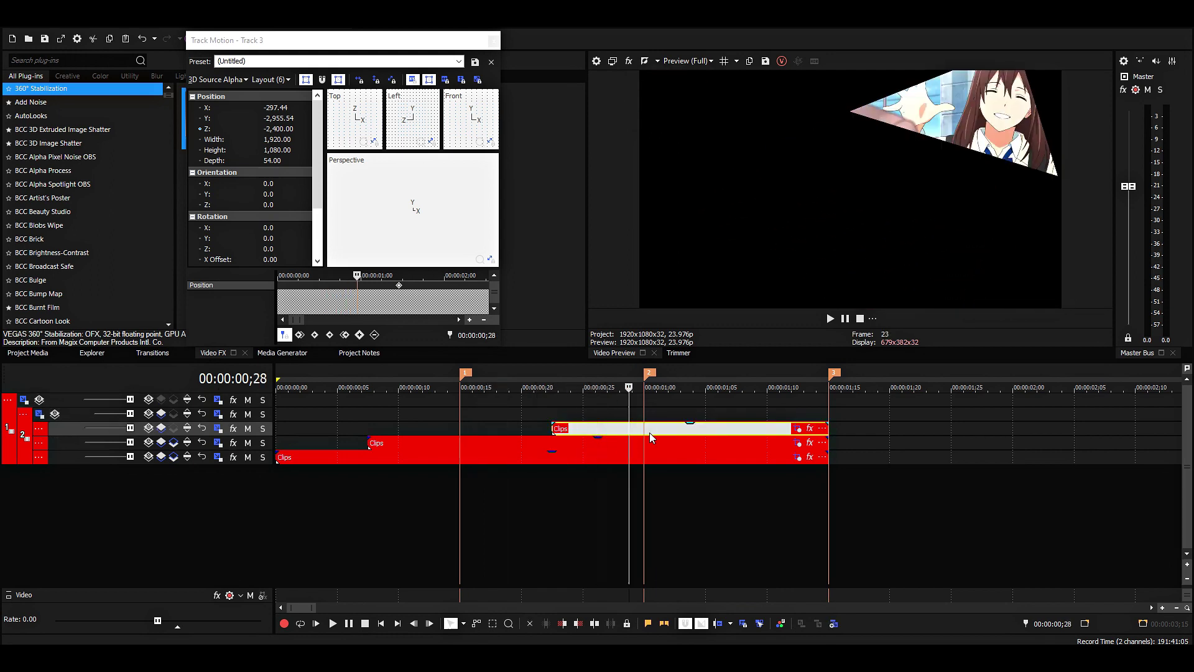
click(466, 444)
click(449, 447)
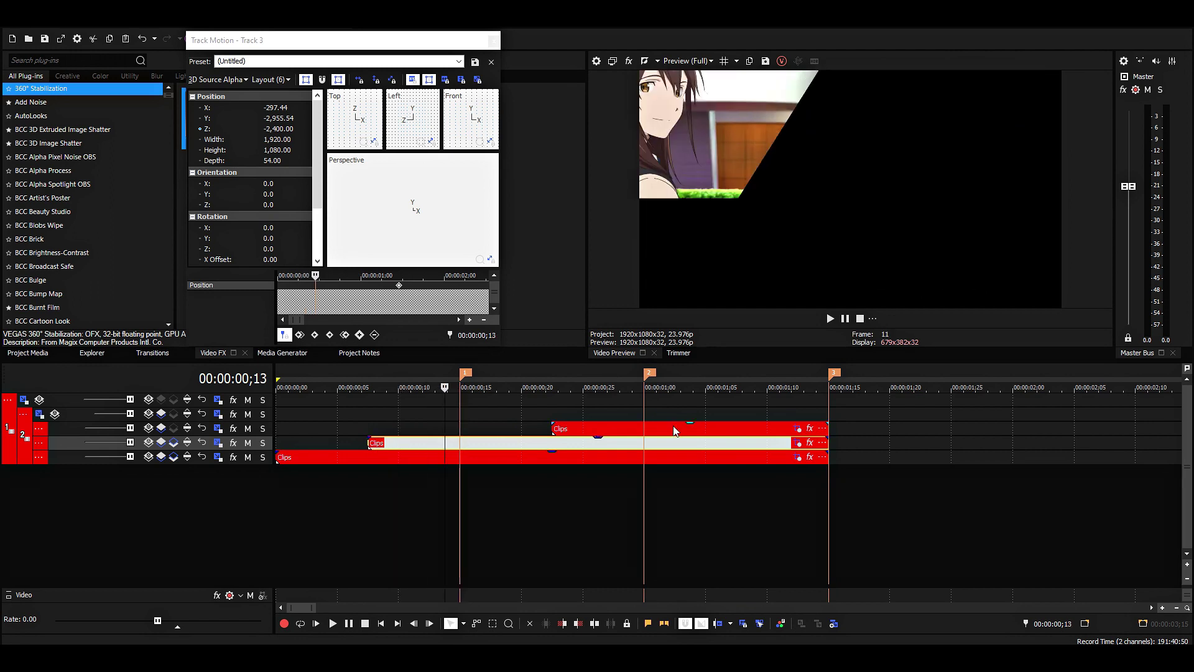
click(621, 428)
click(413, 445)
click(369, 446)
click(464, 445)
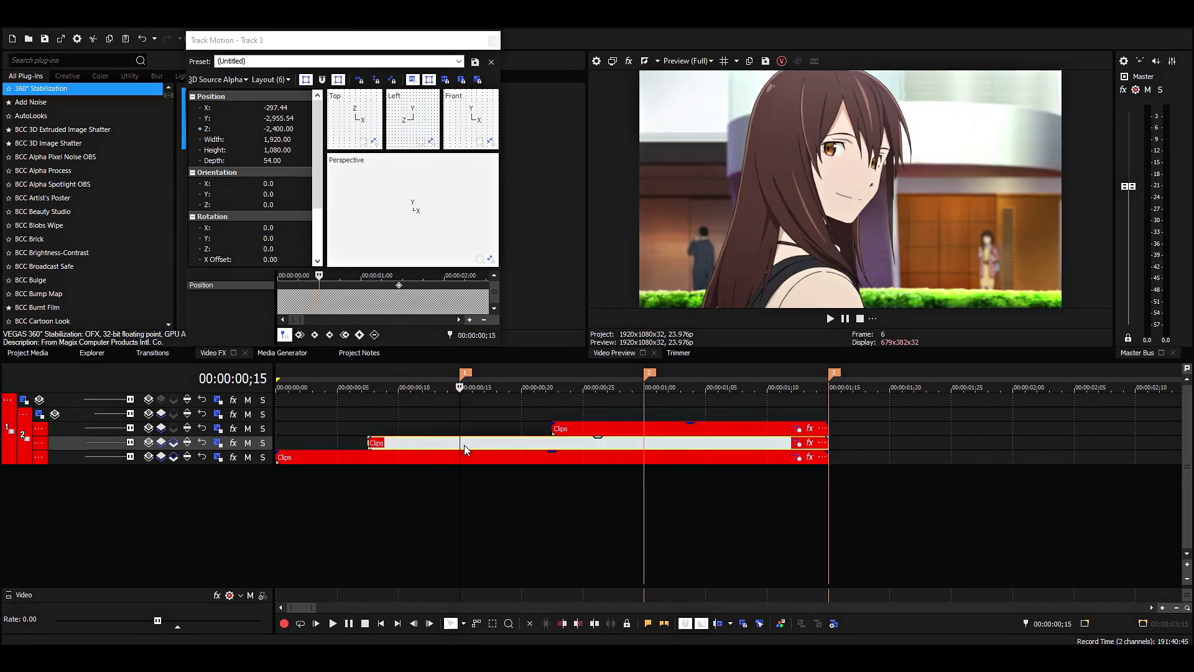
- Inspect the Track Motion keyframe of track 4, close its window and replay the transition from 00:00:00;07
click(218, 444)
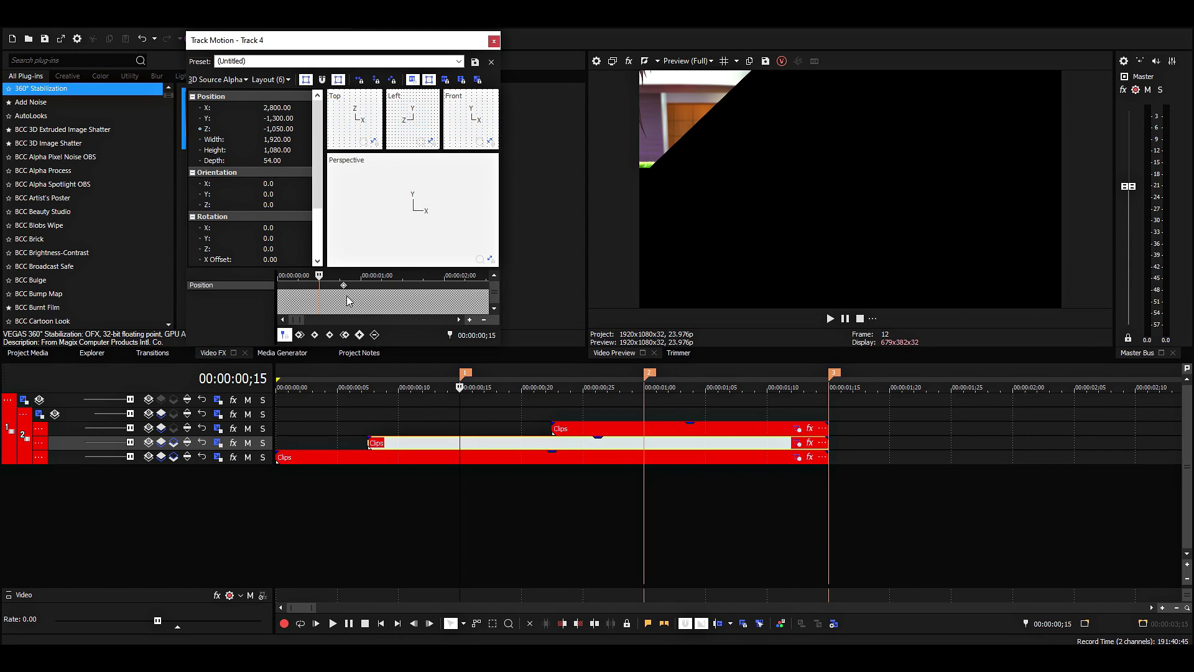
scroll(348, 299, up, 3)
scroll(405, 227, down, 2)
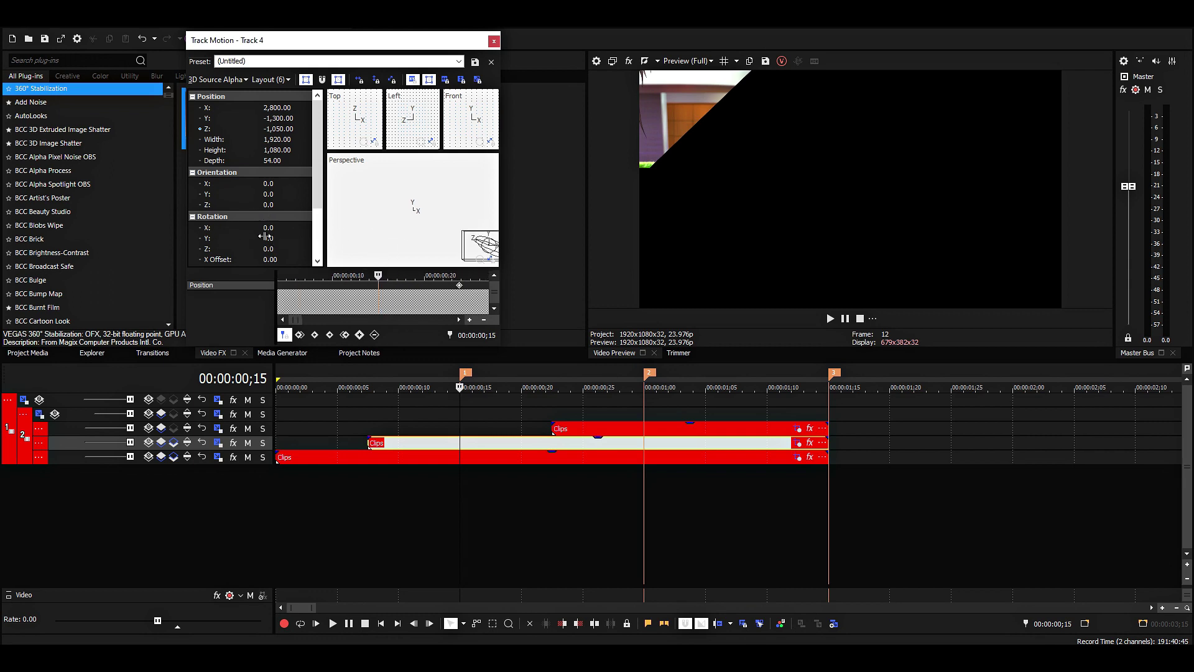
click(368, 412)
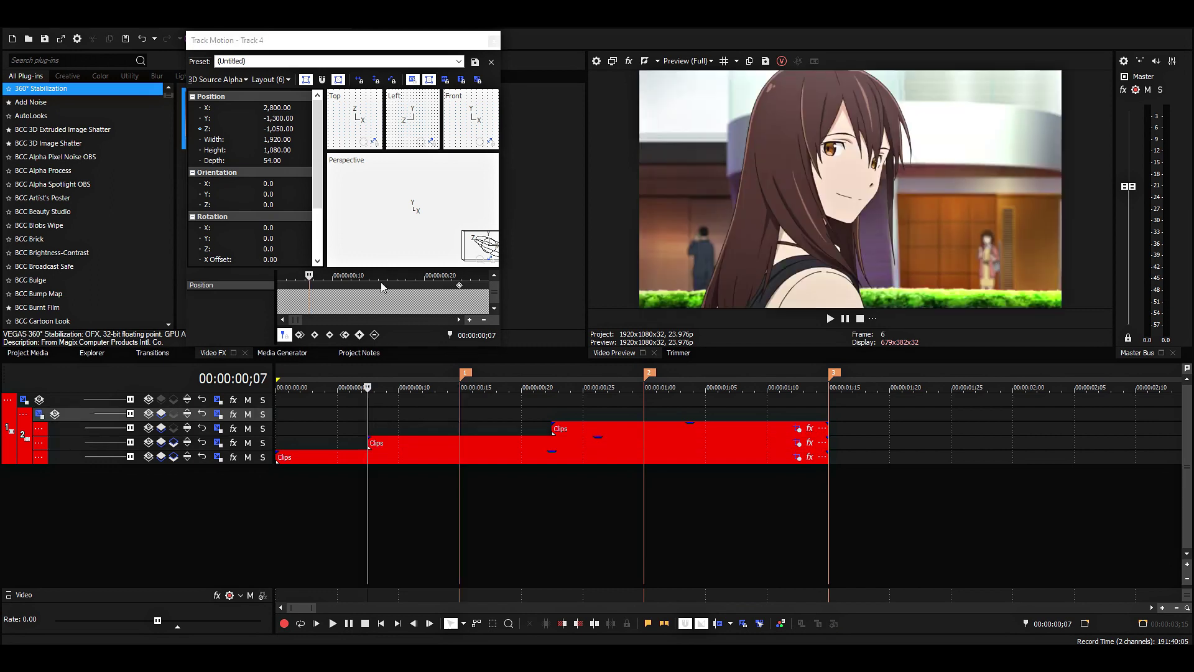
click(365, 403)
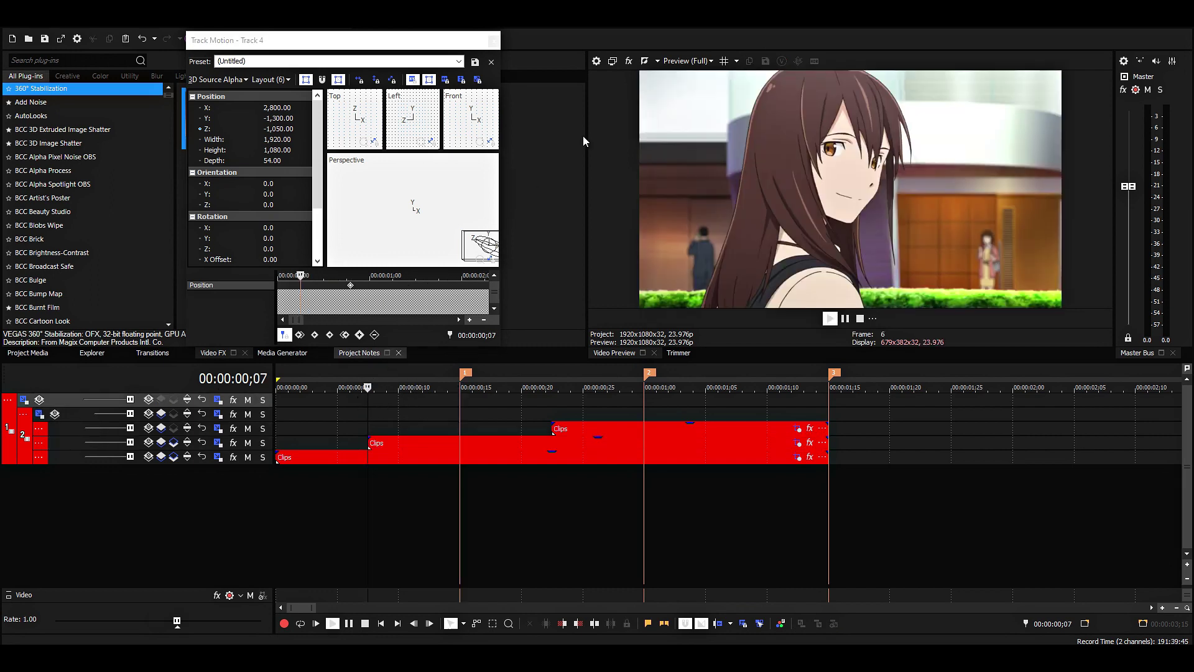
key(space)
click(493, 41)
key(space)
key(space)
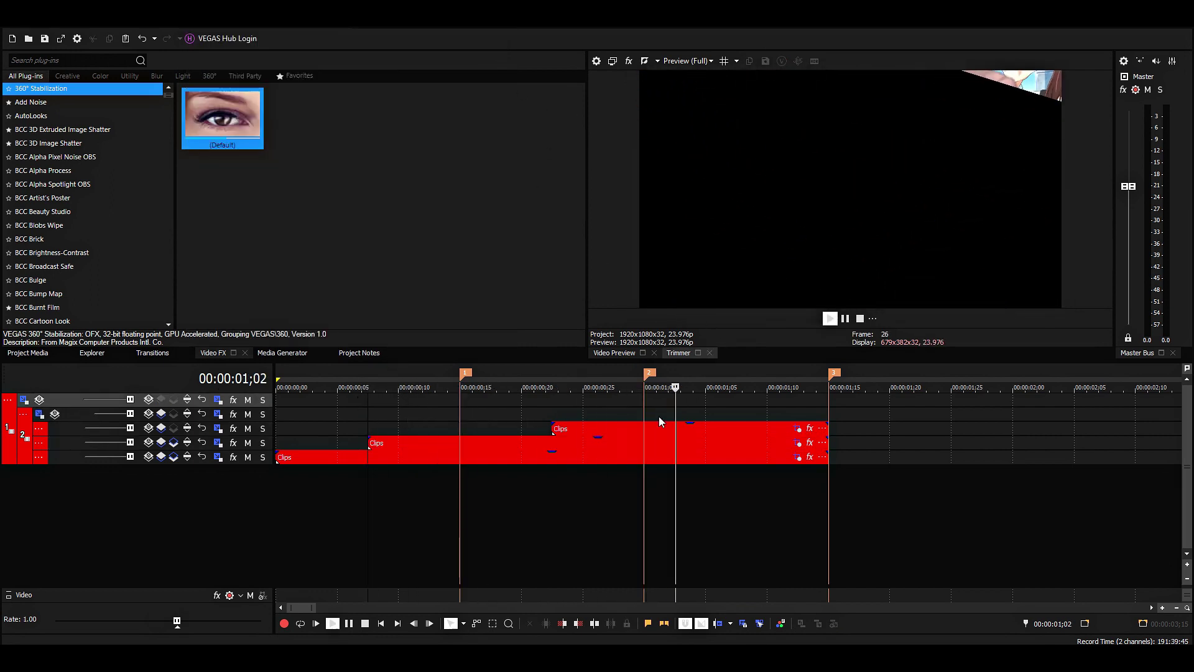
- Play the transition and examine the frames between 00:00:00;10 and 00:00:01;02
key(space)
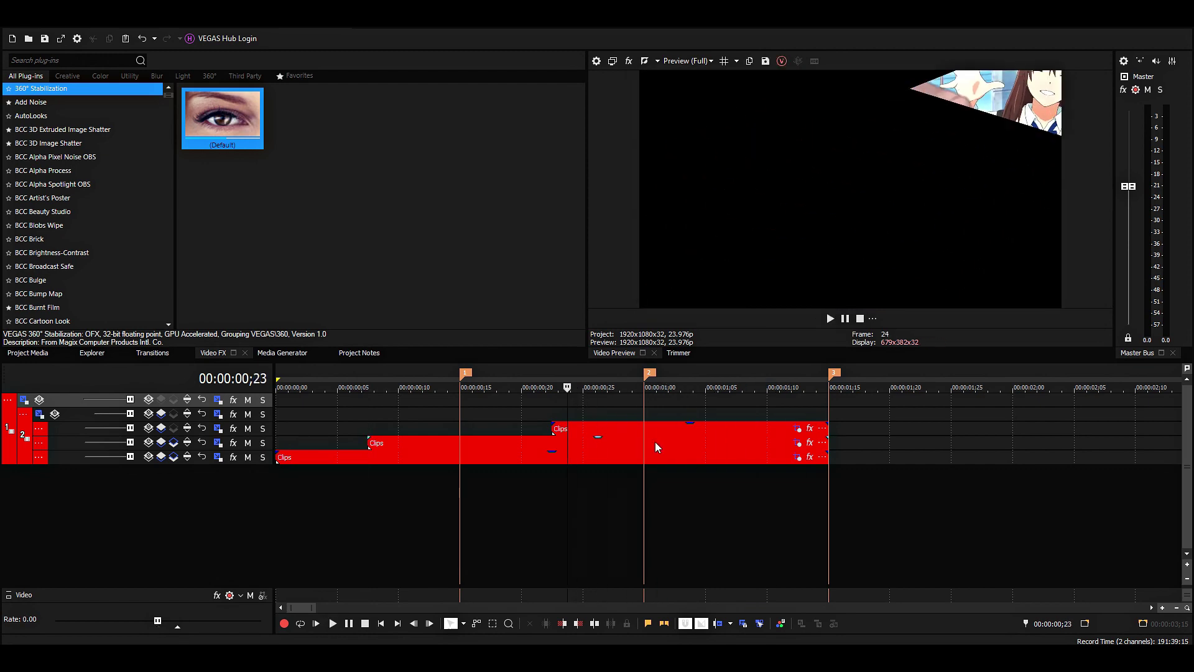
click(655, 441)
click(491, 446)
click(435, 445)
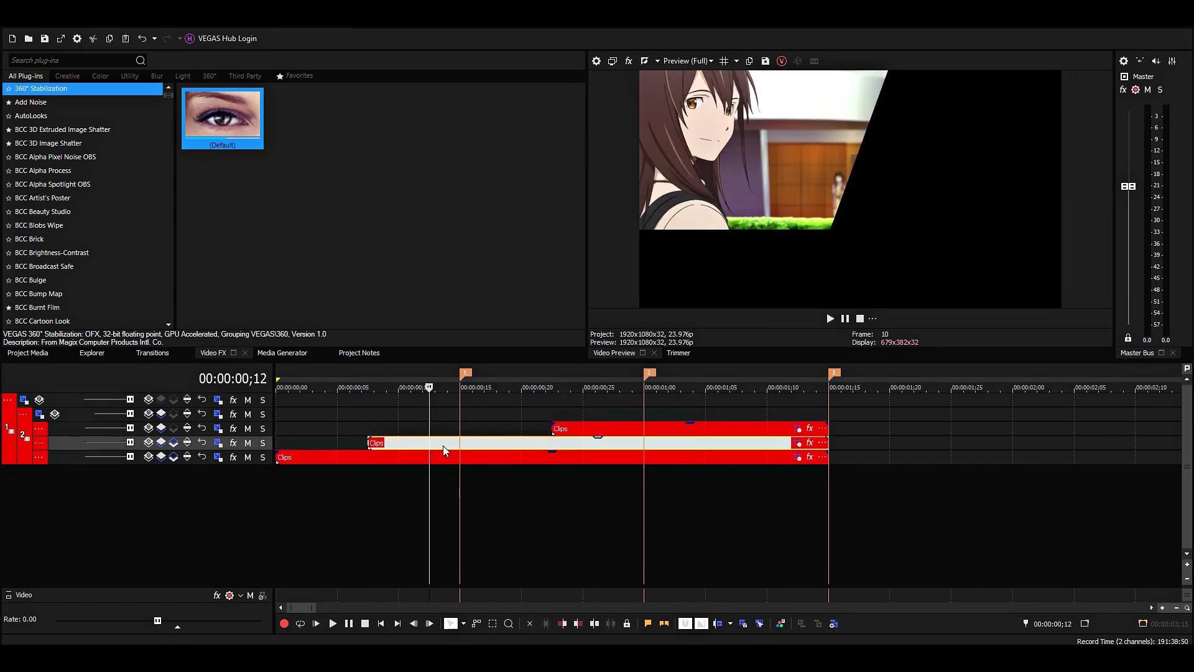
key(space)
click(568, 411)
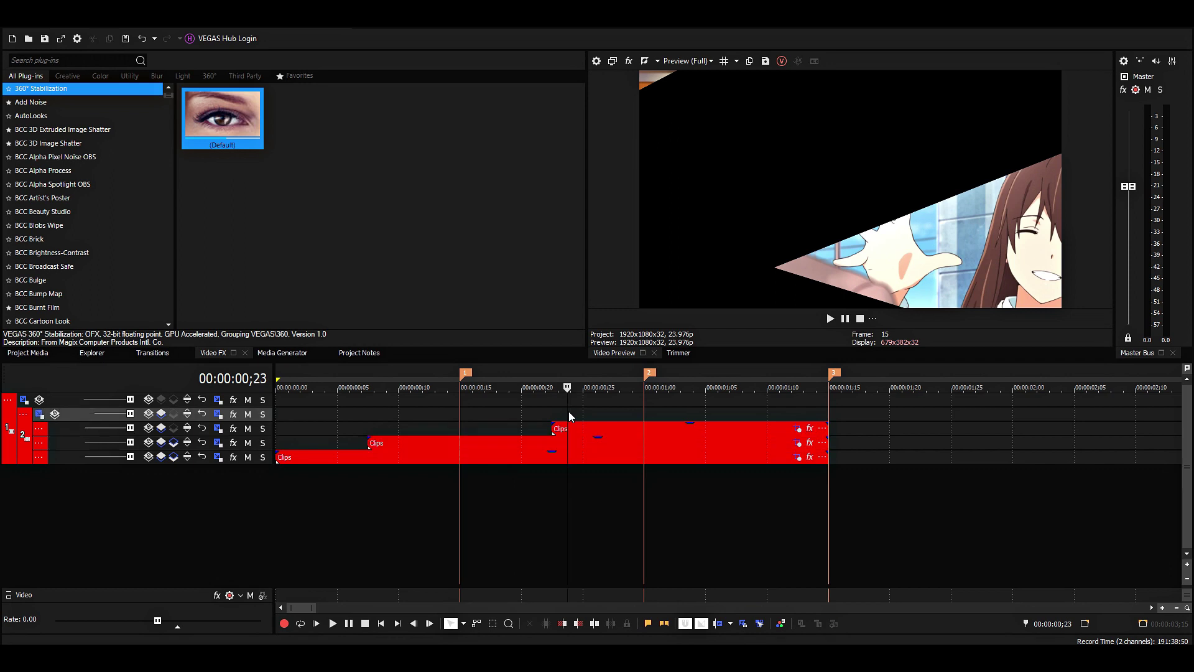
key(space)
click(413, 443)
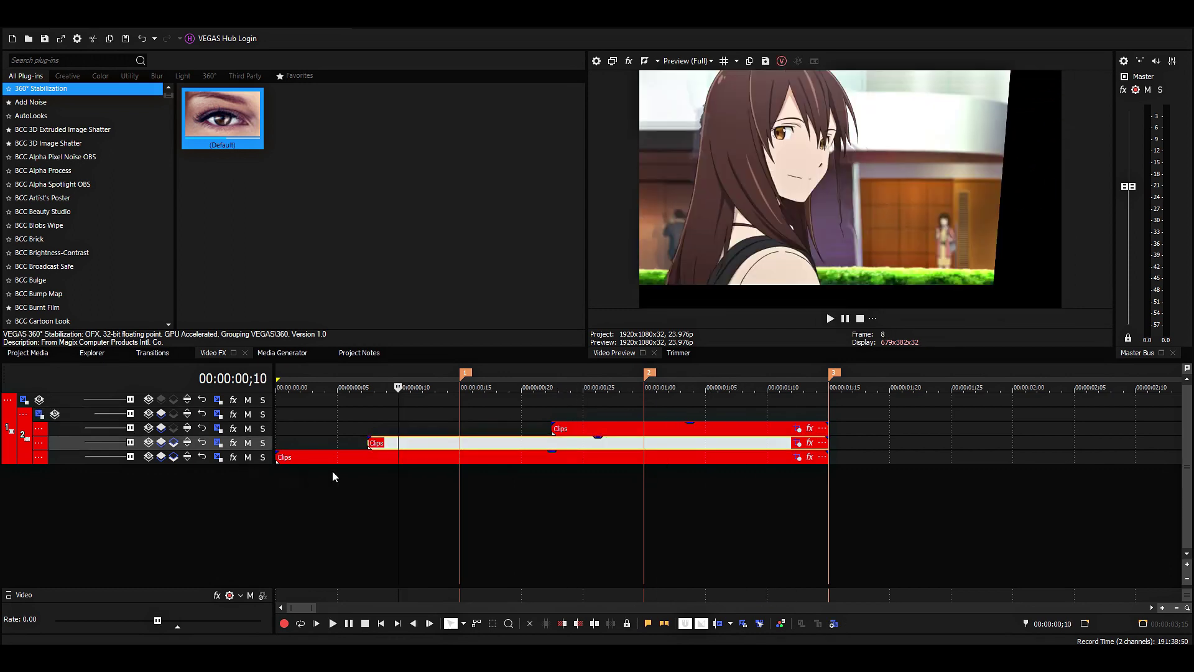
- Duplicate track 5, which holds the first clip, and move the playhead to 00:00:00;08
click(367, 457)
right_click(58, 456)
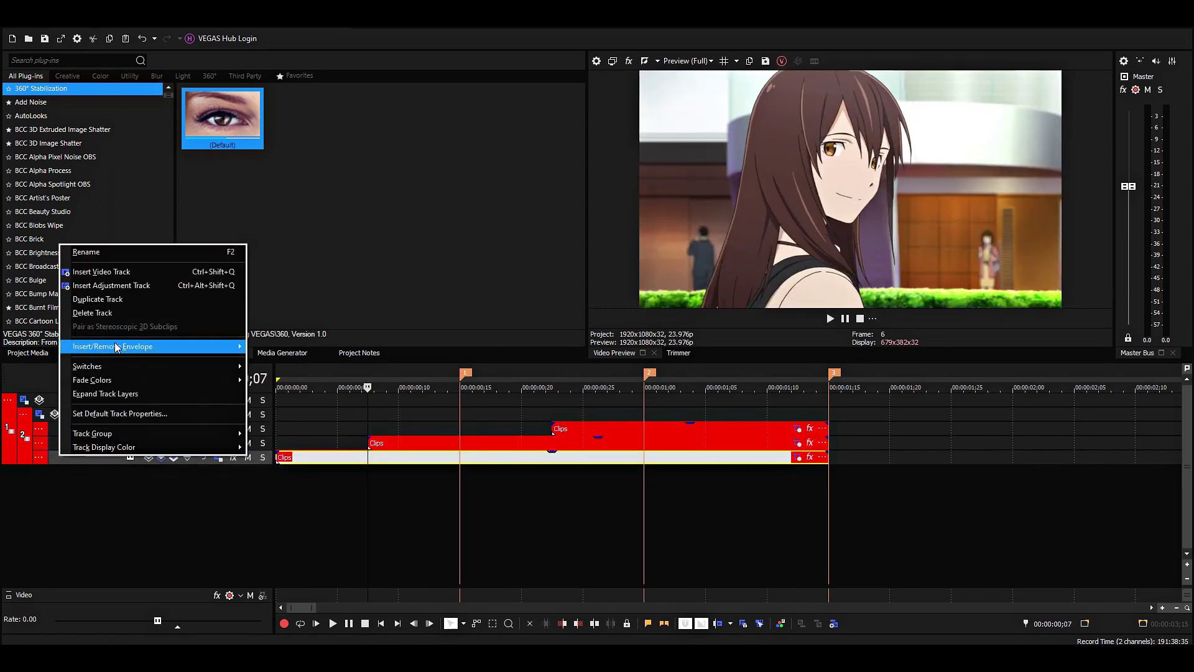
click(98, 299)
click(383, 472)
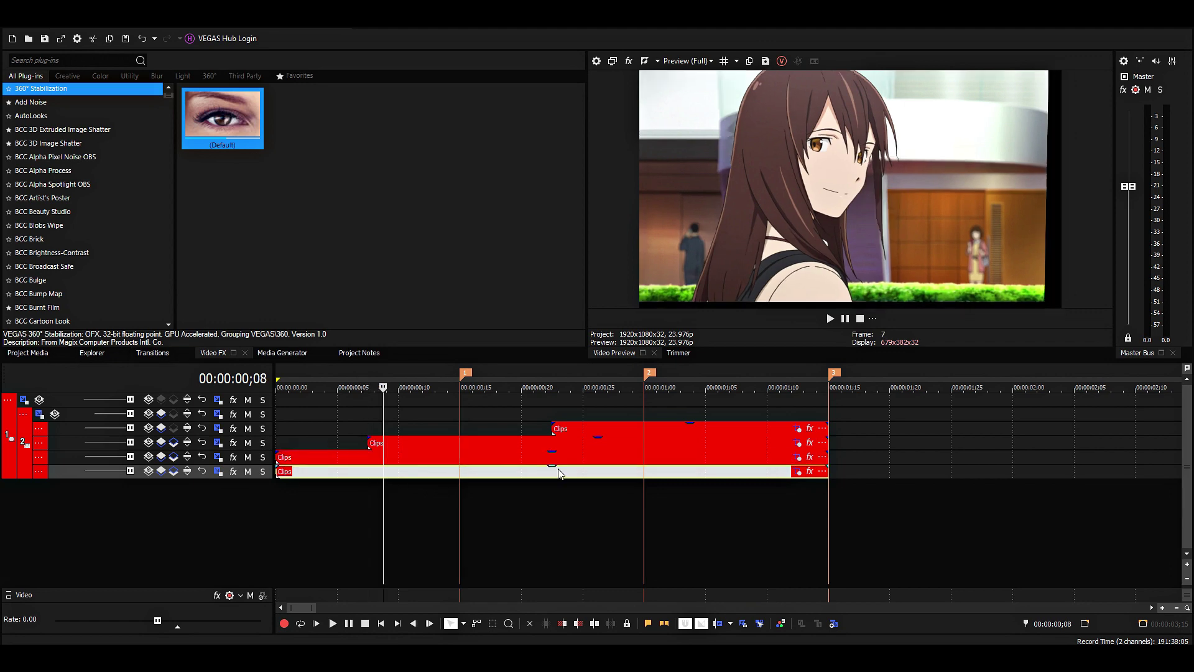
- Set the Depth in track 6's Track Motion to 64 at 00:00:00;08 and delete its starting keyframe
click(218, 471)
double_click(283, 161)
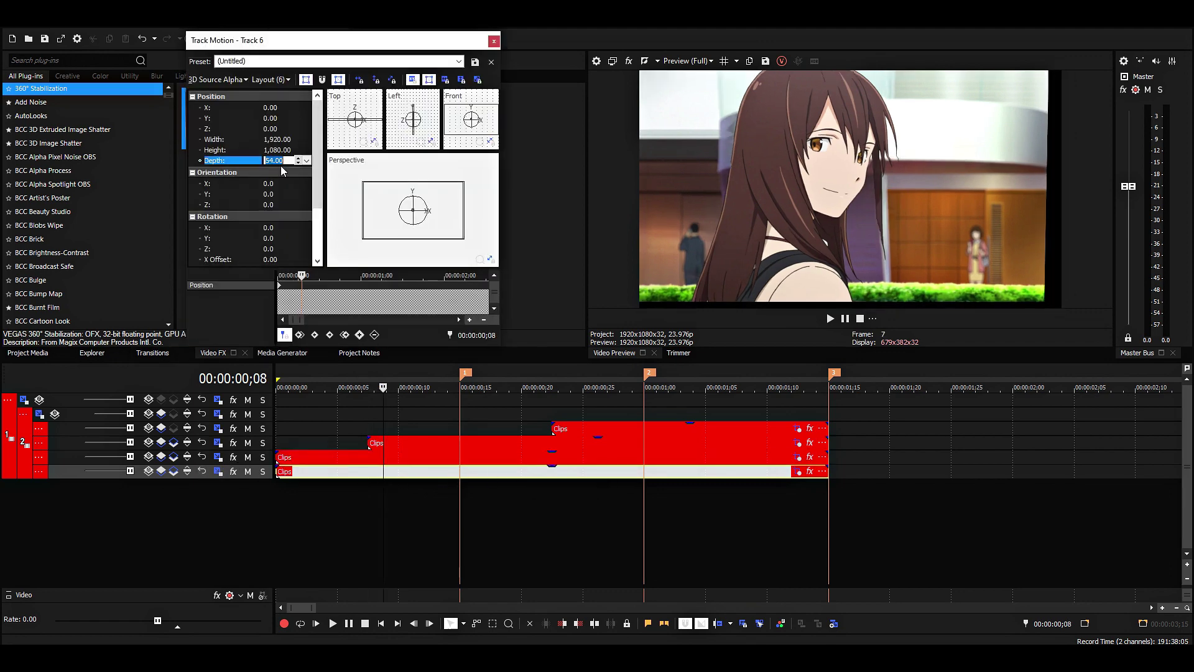
text(64)
key(Return)
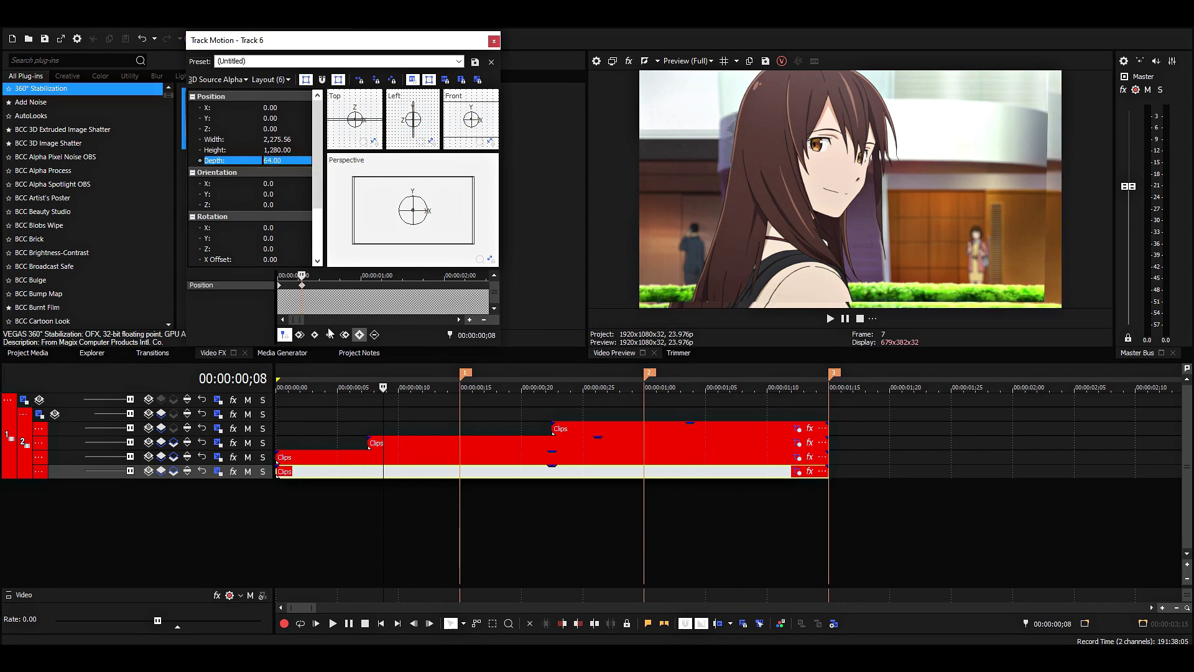
right_click(279, 285)
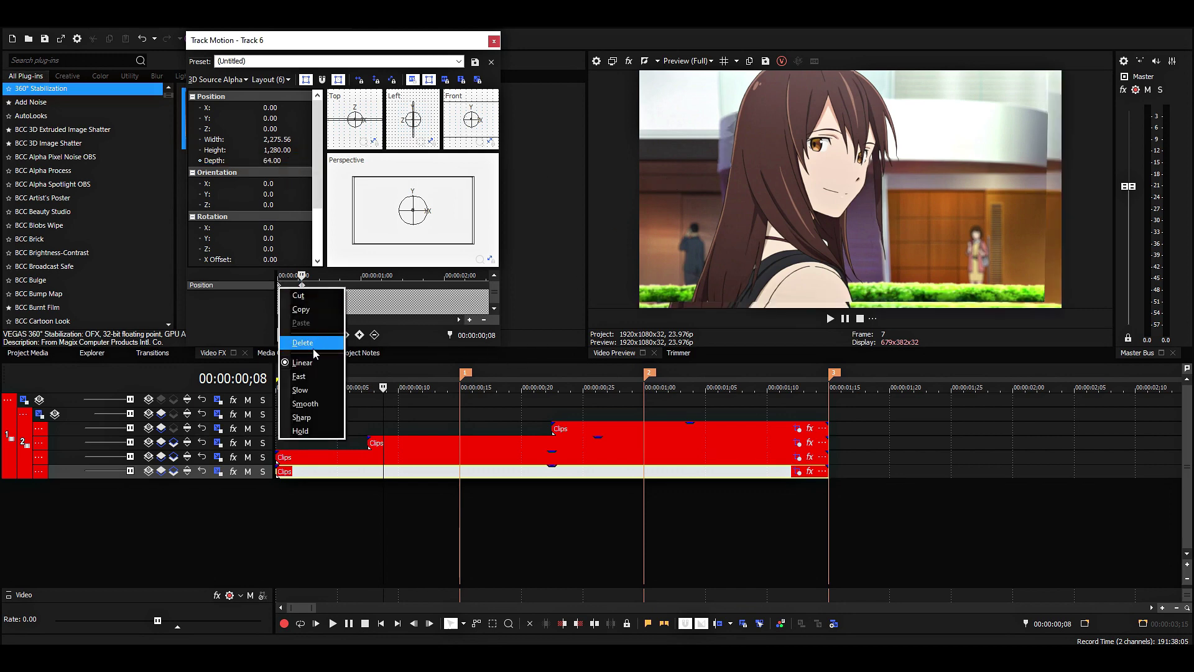
click(313, 347)
- Lower the opacity of the duplicated clip on track 6 and check the frames up to 00:00:00;12
click(551, 467)
drag(551, 467, 553, 479)
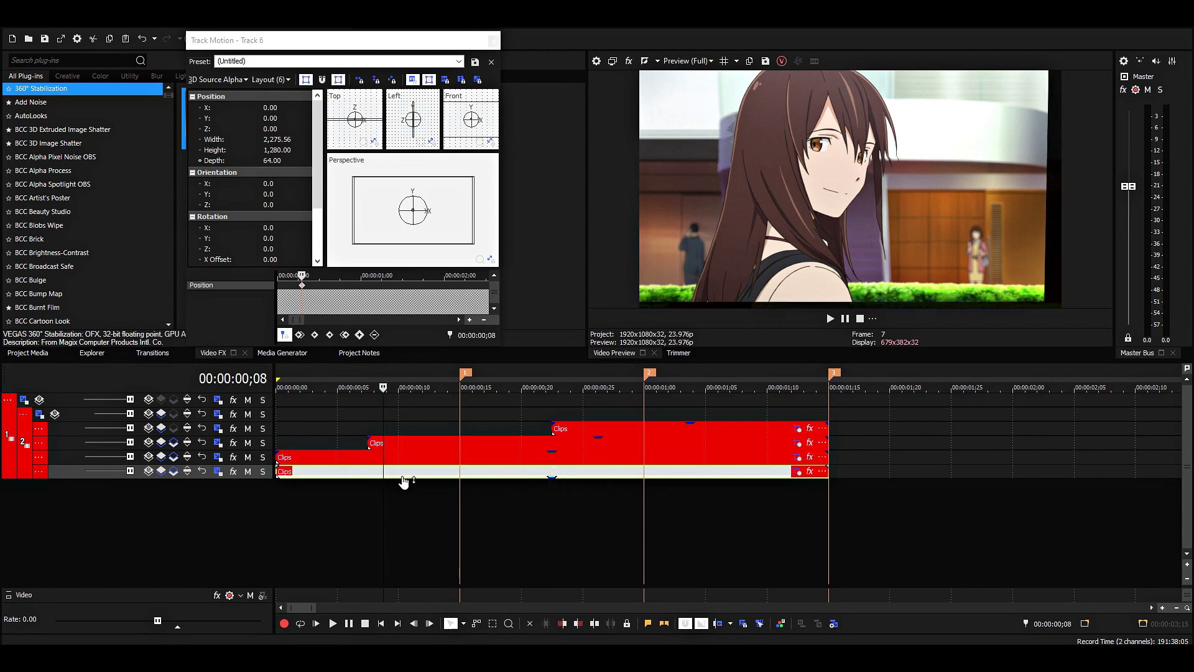
key(Right)
key(Right)
key(Right)
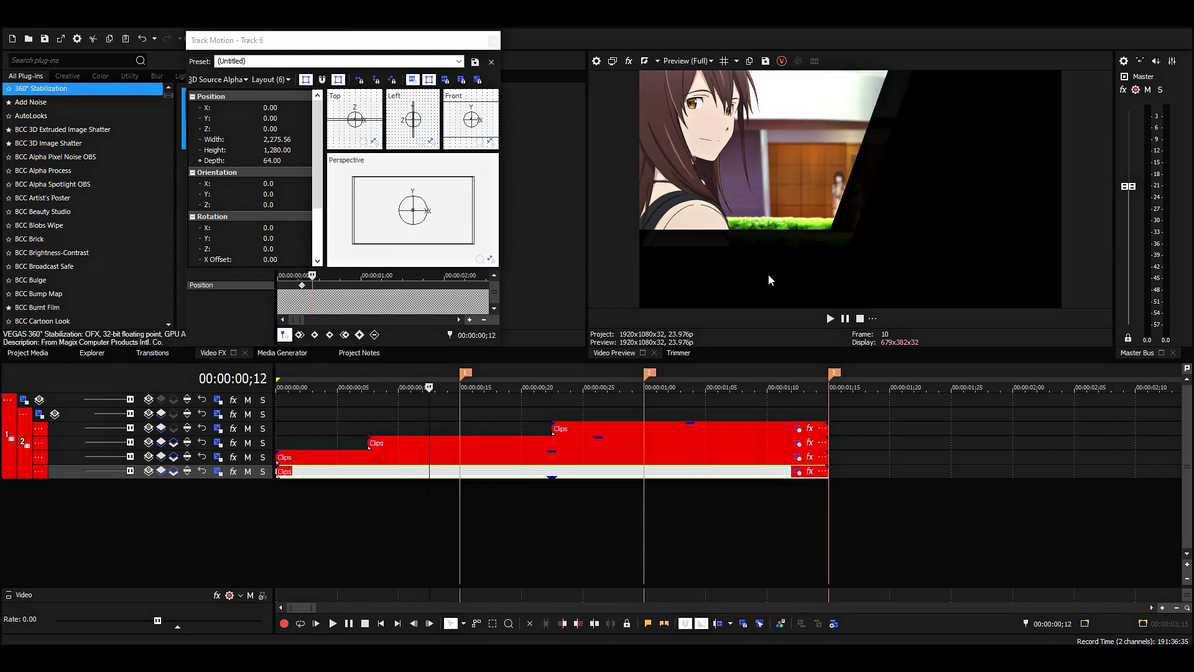
- Duplicate track 4, which holds the second clip, with the playhead at 00:00:00;12
click(429, 443)
right_click(51, 449)
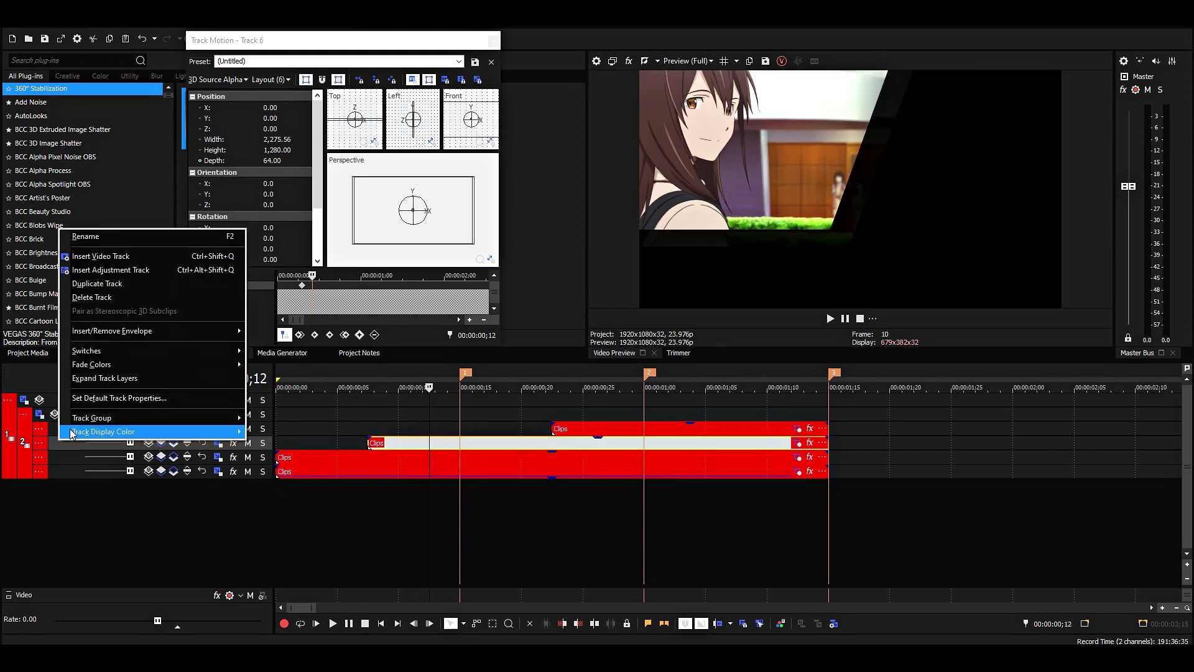
click(133, 285)
click(426, 461)
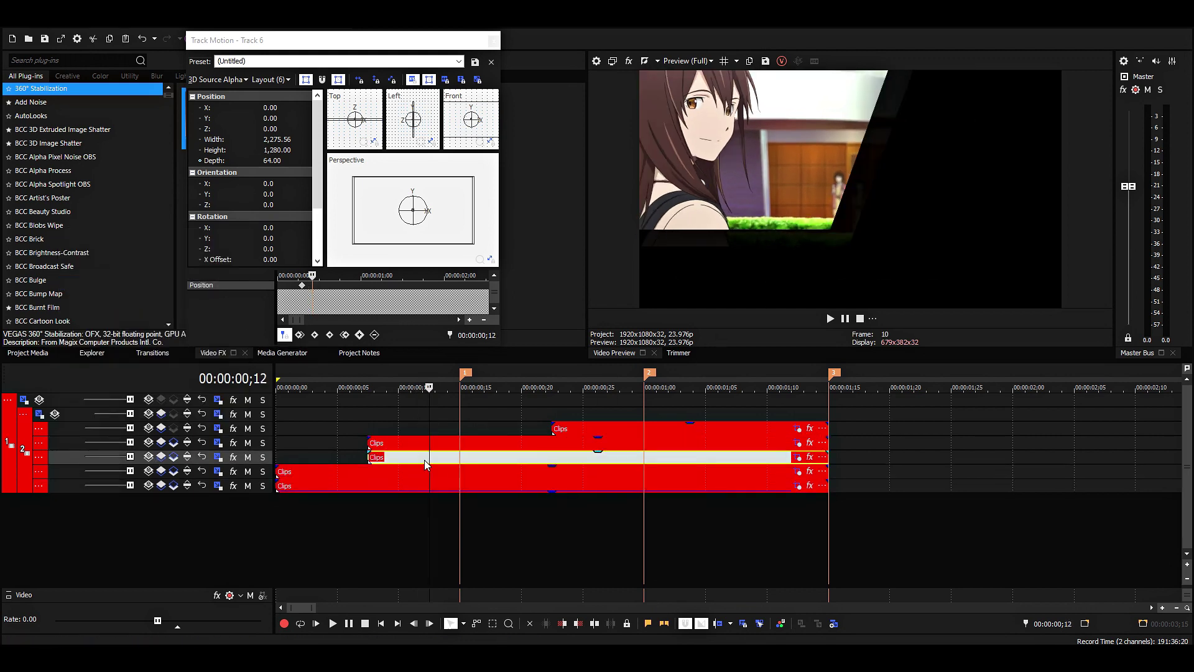
- Set the Depth in track 5's Track Motion to 64 at 00:00:00;12 and delete its keyframe at 00:00:00;23
click(218, 456)
click(270, 161)
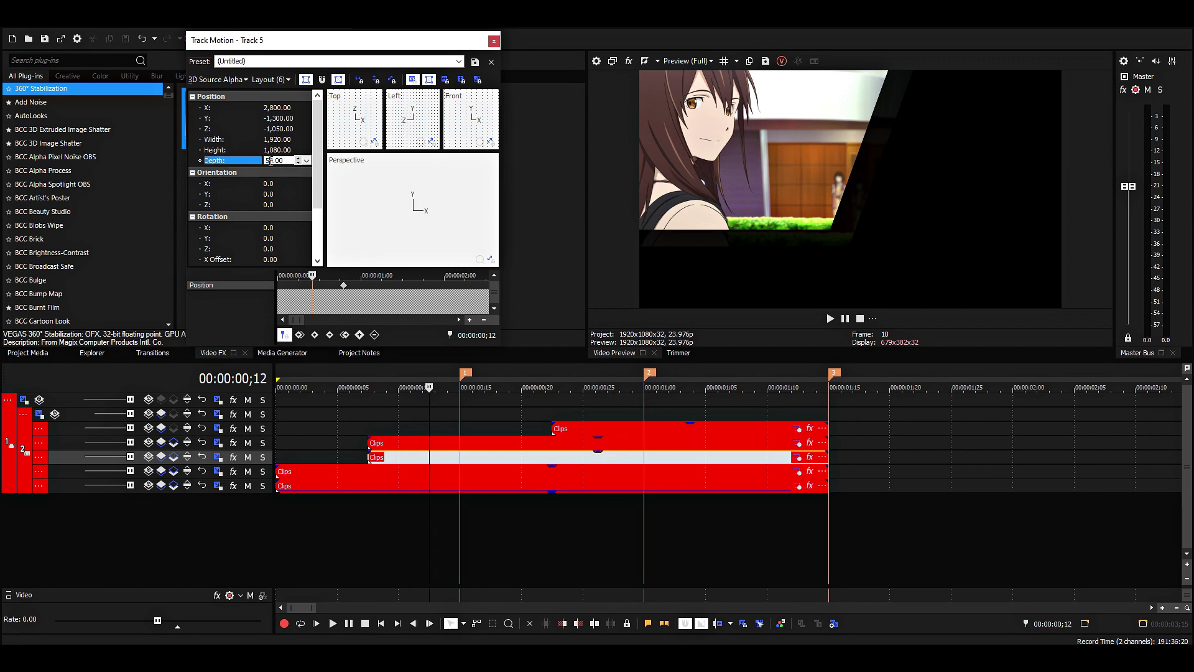
click(343, 286)
scroll(356, 304, down, 3)
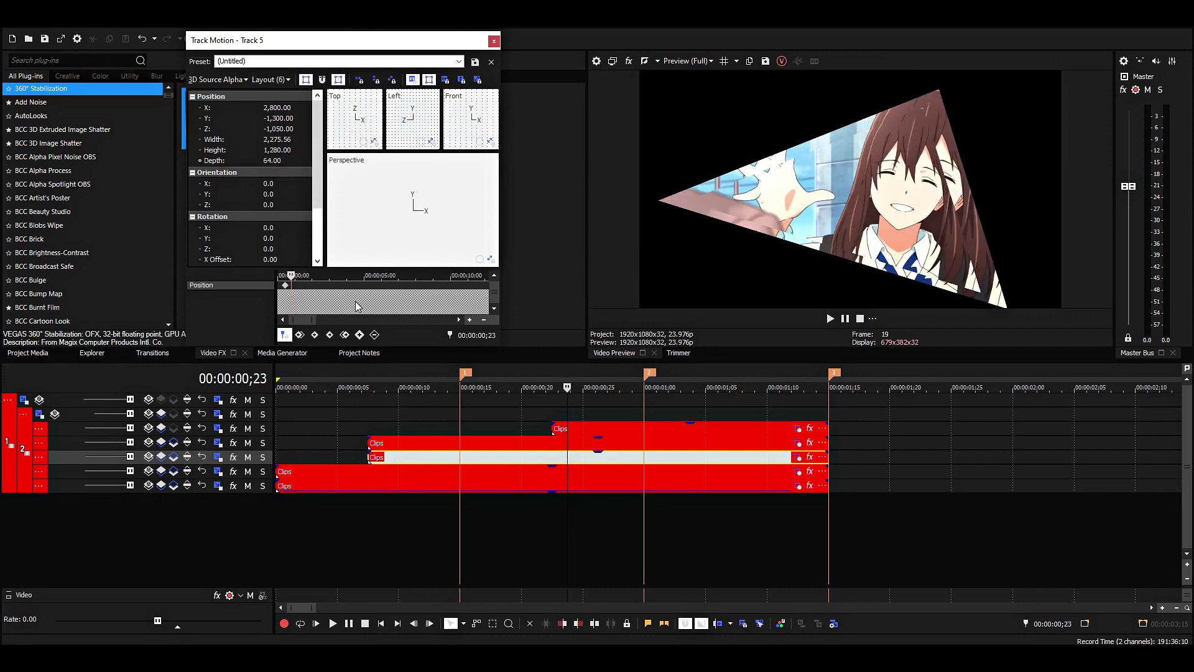
- Check track 7's Track Motion keyframe, close the window and lower the track 5 clip's opacity to 15%
click(509, 485)
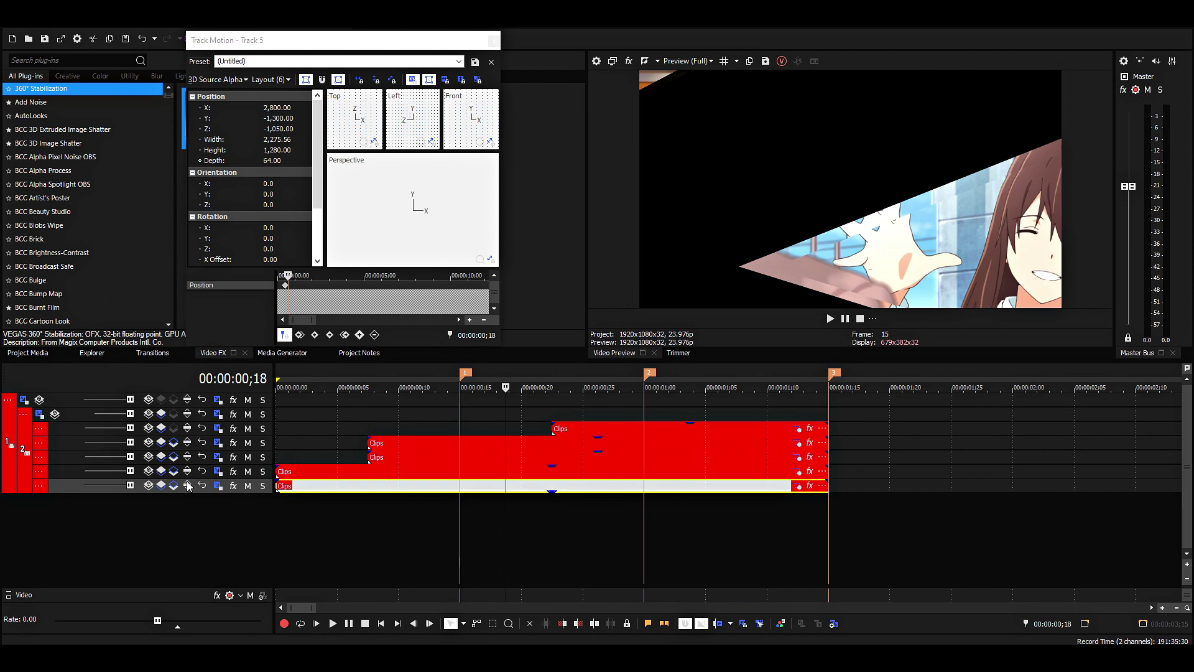
scroll(306, 295, up, 2)
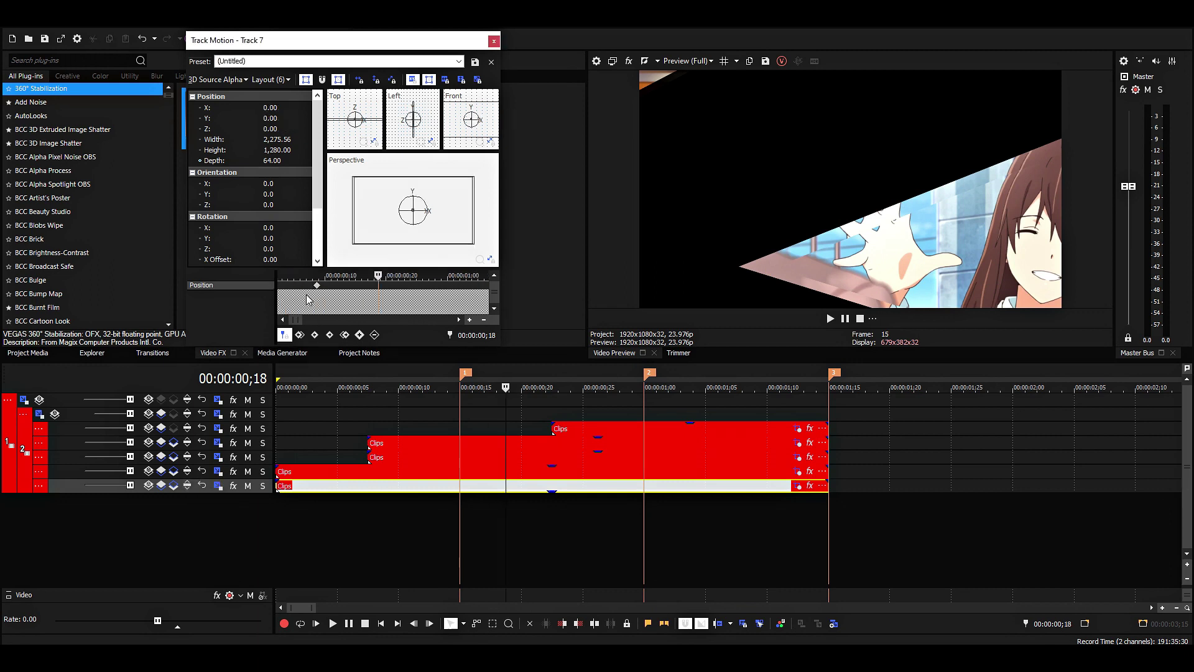
click(494, 41)
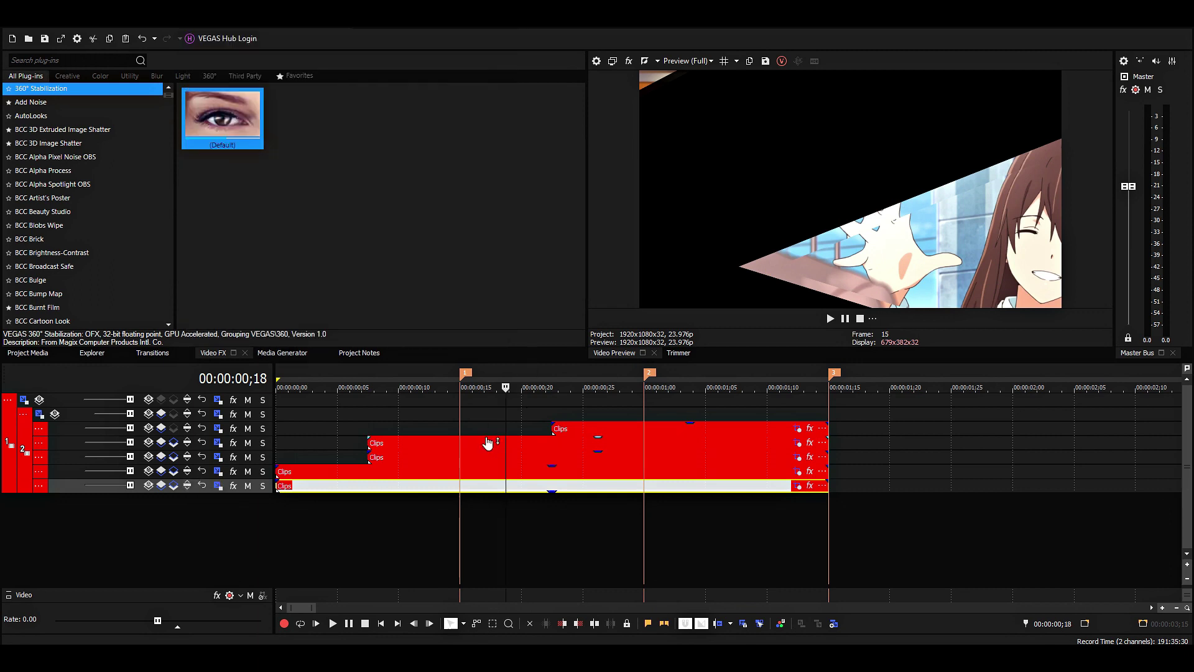
click(480, 458)
drag(600, 457, 602, 467)
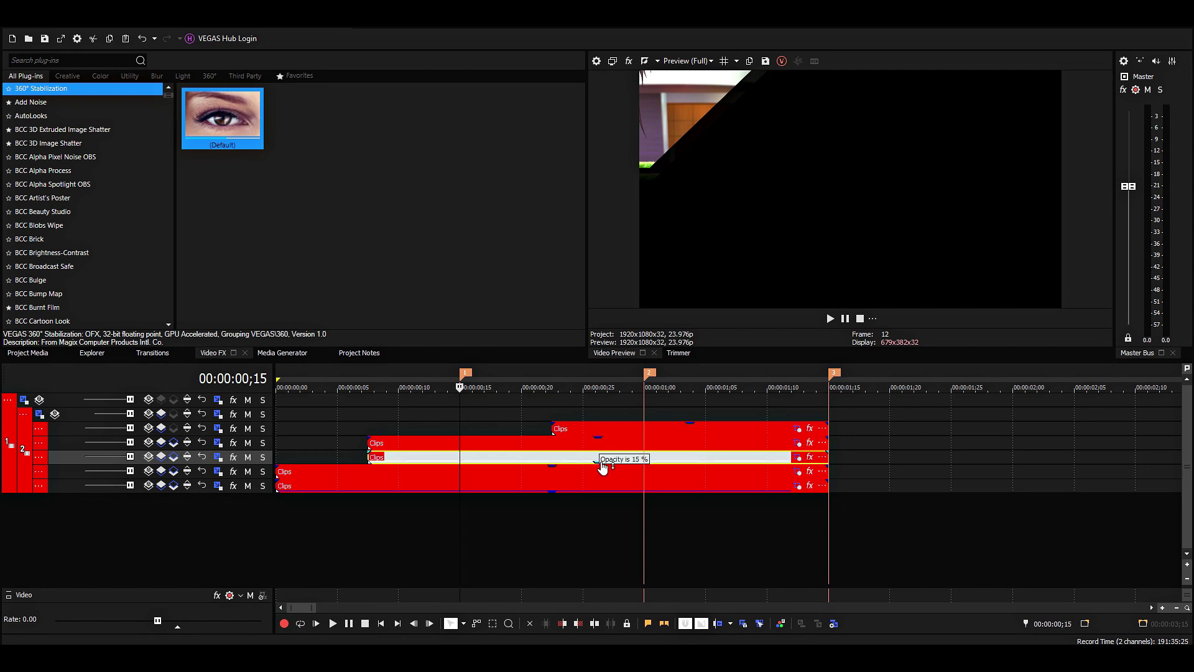
- Duplicate track 3, which holds the third clip
click(595, 429)
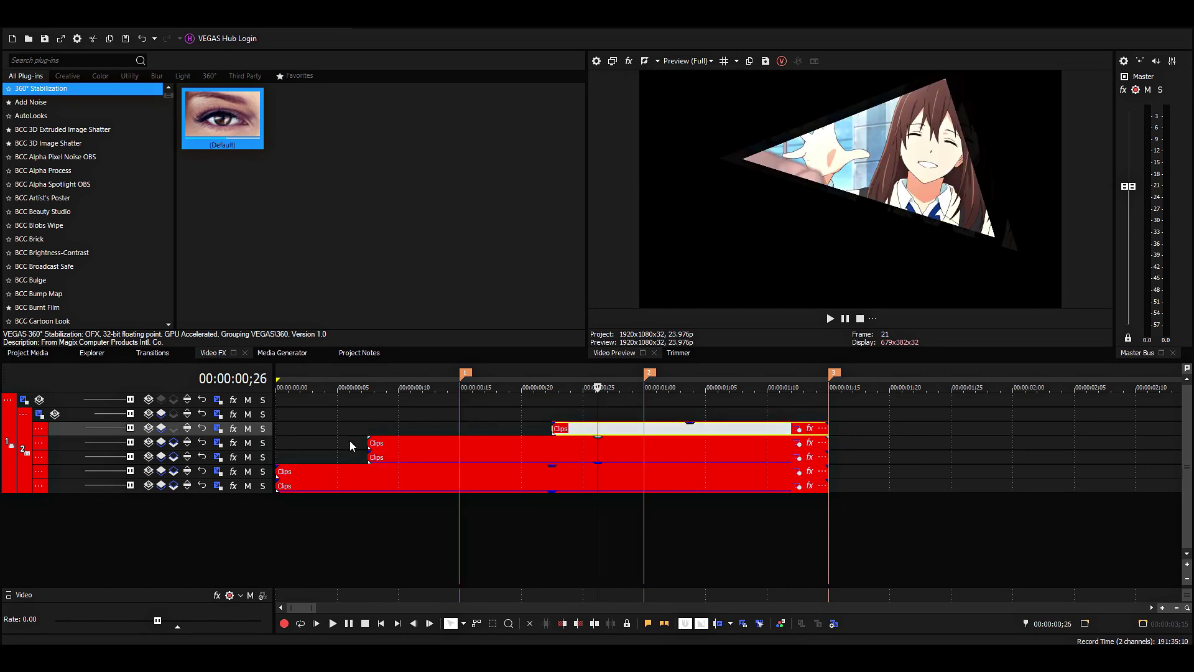
right_click(55, 430)
click(94, 469)
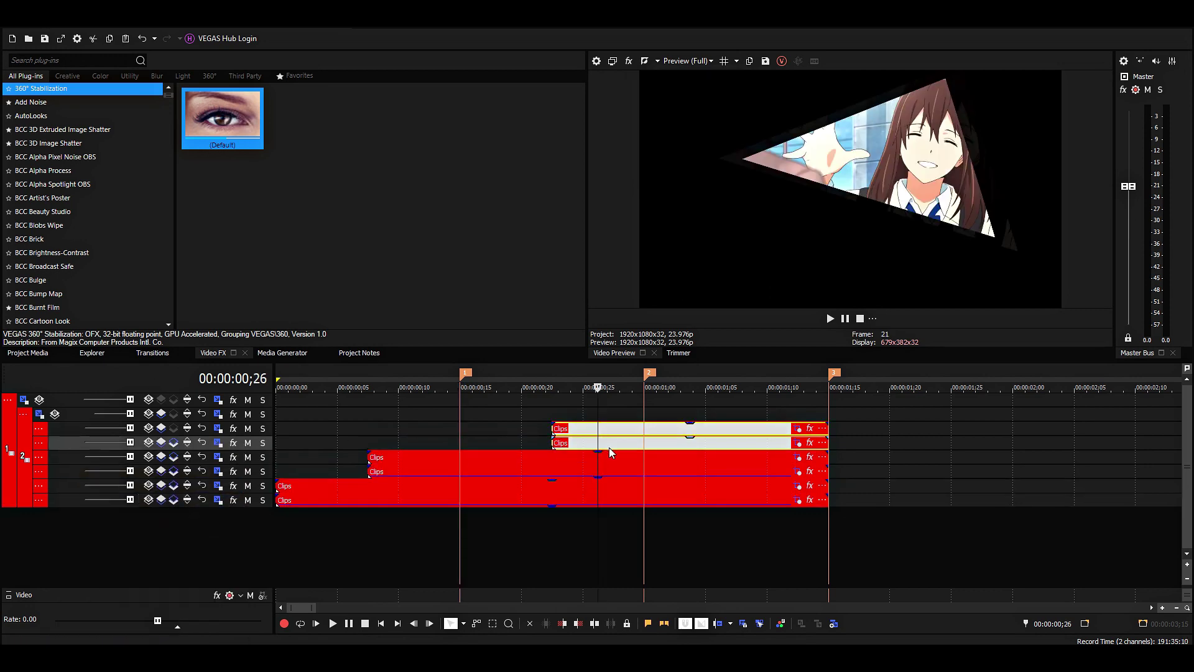
- Set the Depth in track 4's Track Motion to 64 at 00:00:00;27 and delete its keyframe at 00:00:01;13
click(199, 442)
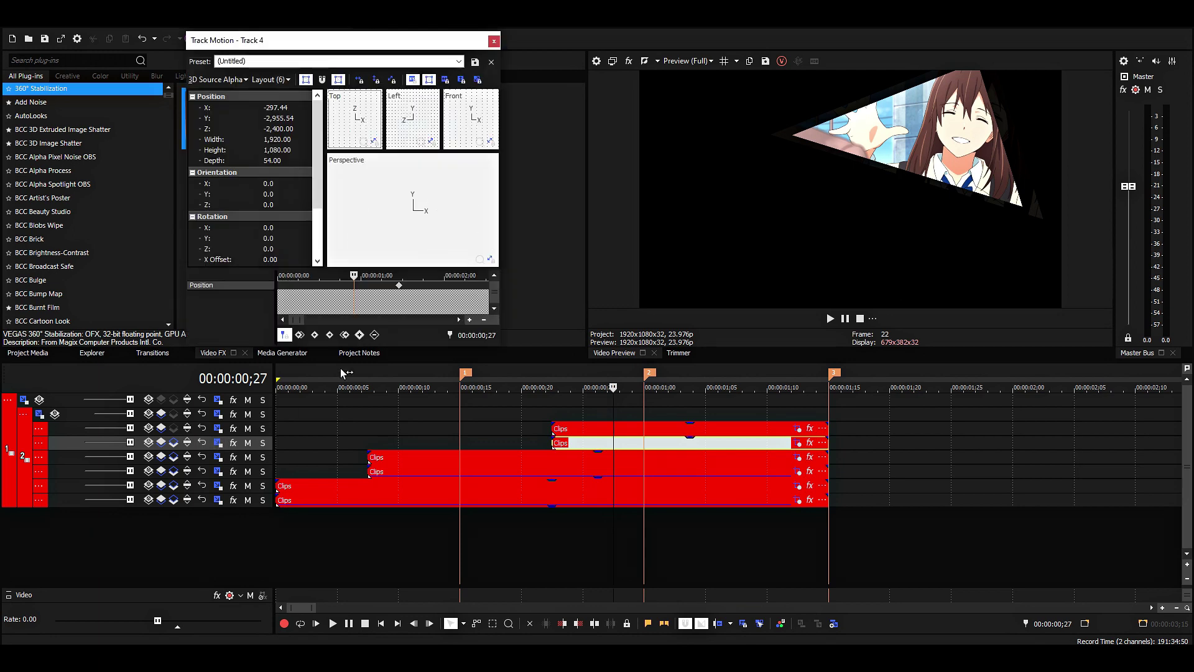
click(269, 161)
key(Return)
click(398, 286)
key(Delete)
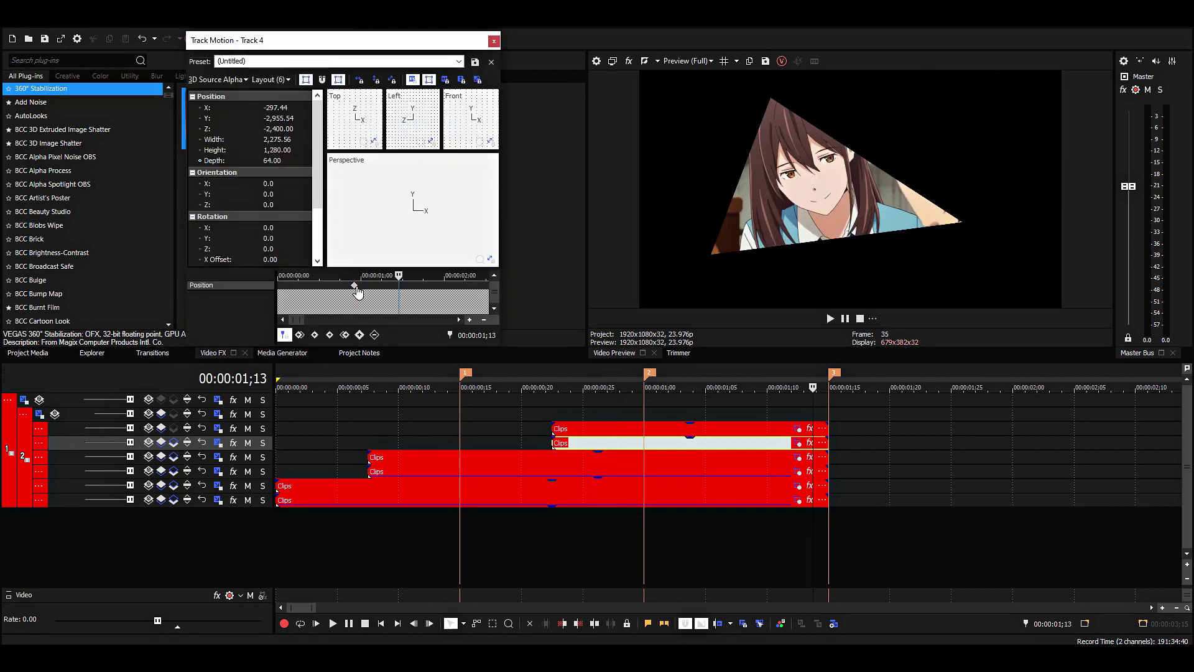
click(354, 285)
- Lower the opacity of the duplicated clip on track 4 and play the transition from 00:00:00;07
drag(699, 444, 706, 456)
click(372, 423)
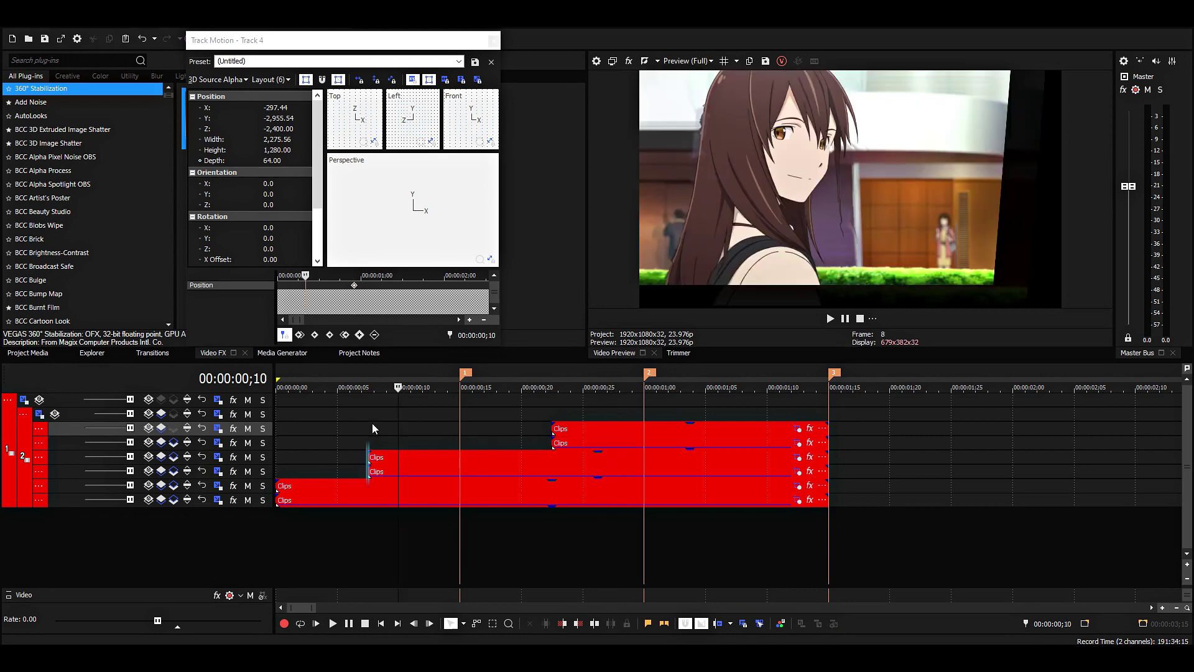
key(space)
key(space)
key(space)
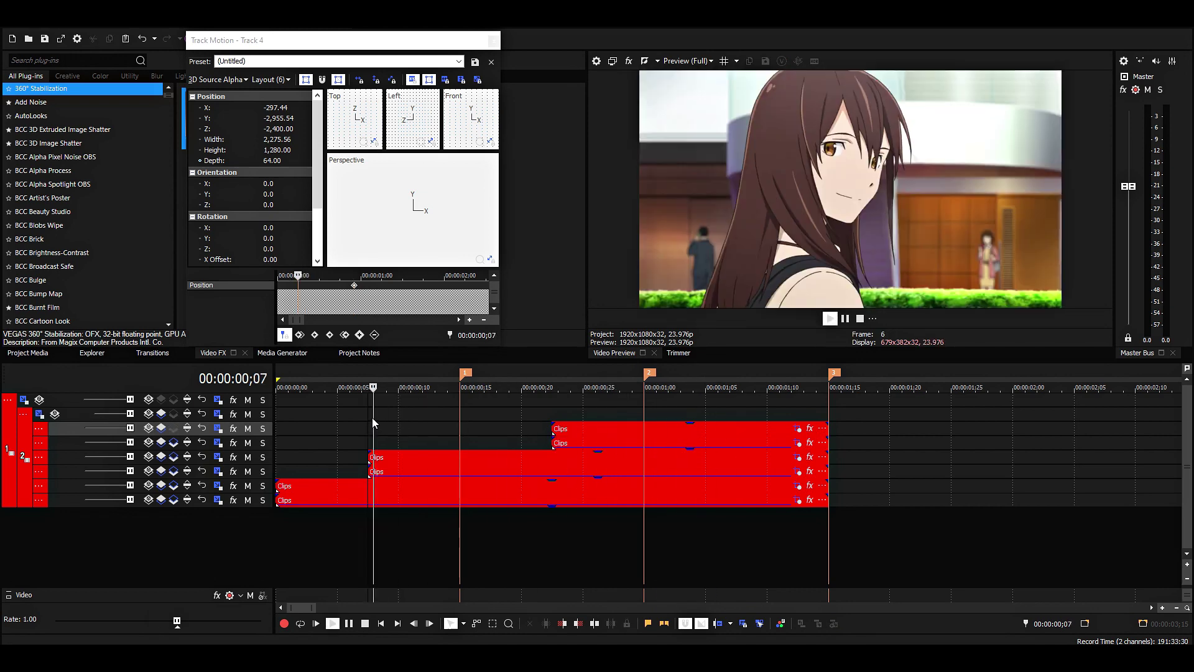
key(space)
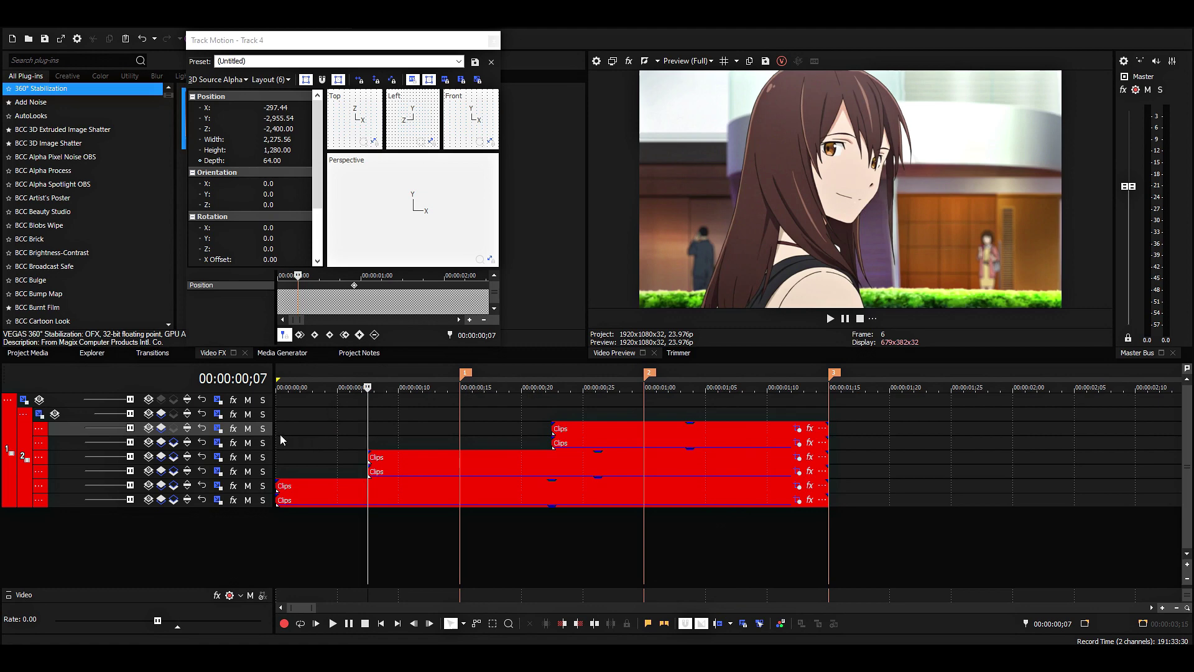
- Close the Track Motion window and examine the frames between 00:00:00;27 and 00:00:01;12 with the faint mask outlines
click(281, 435)
click(493, 41)
click(616, 401)
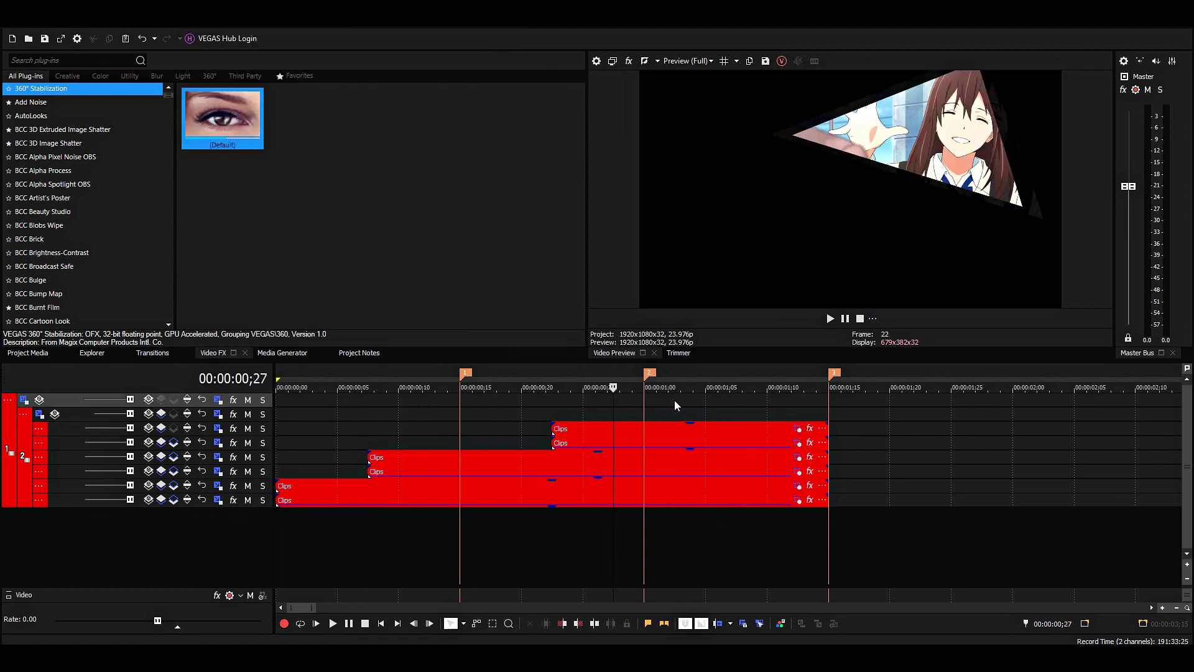
click(674, 400)
click(722, 411)
click(798, 412)
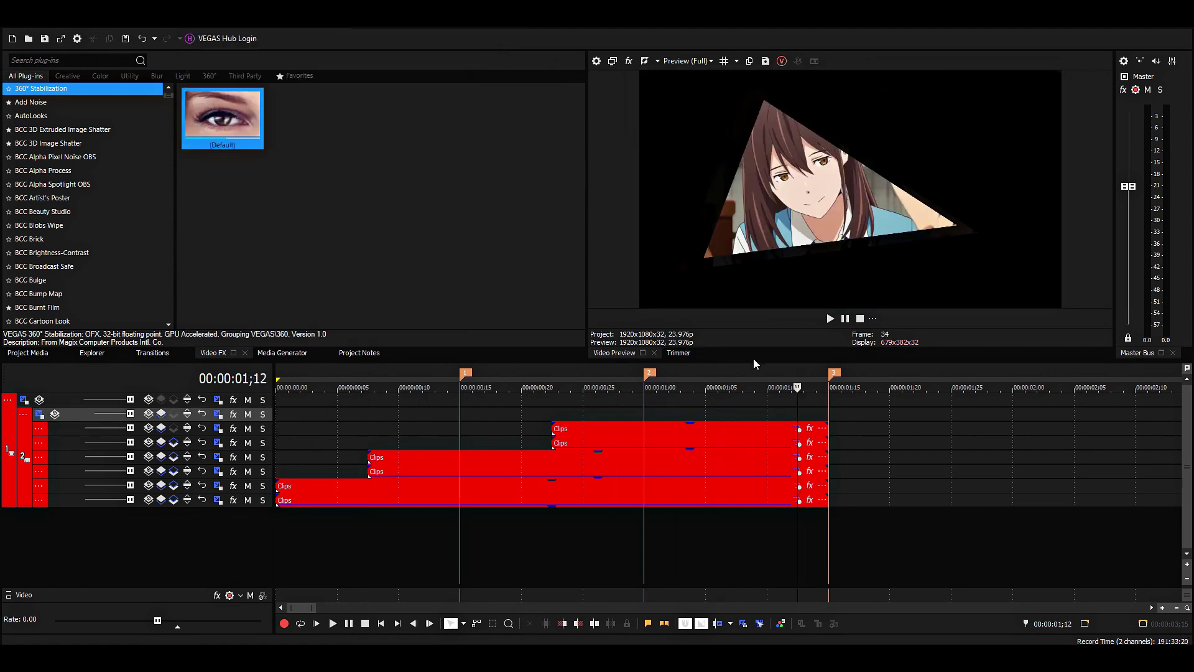
click(430, 429)
- Add an empty track below the lowest clip track and move the playhead to 00:00:00;15
click(460, 501)
right_click(58, 500)
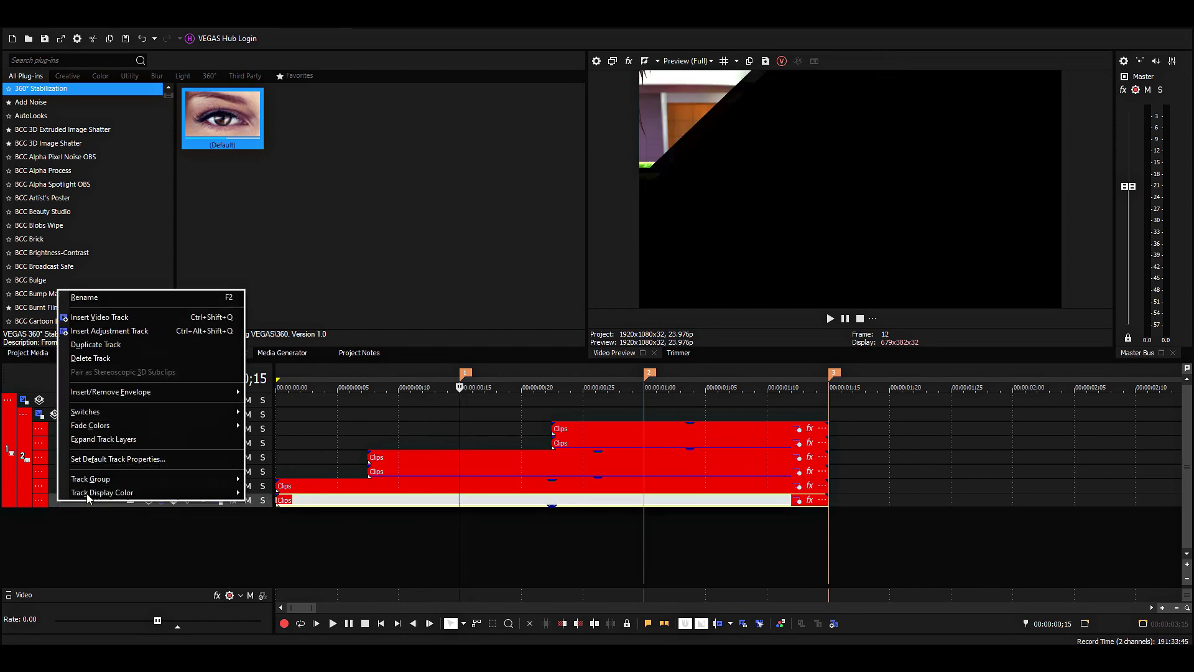
click(105, 330)
click(490, 513)
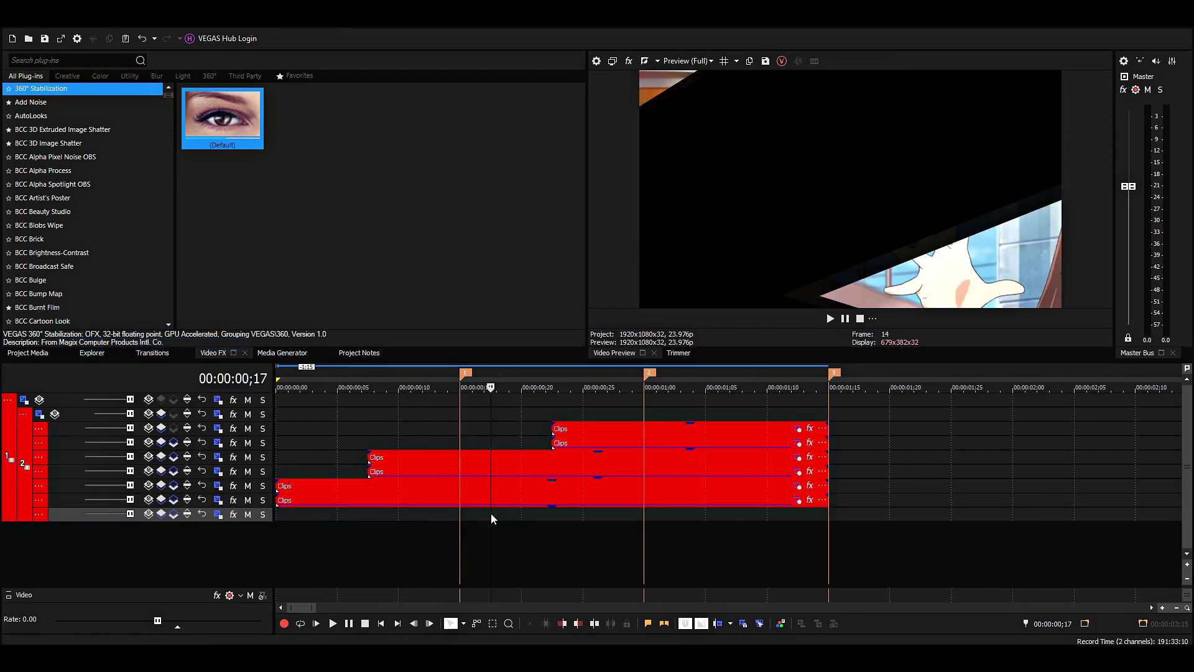
click(457, 517)
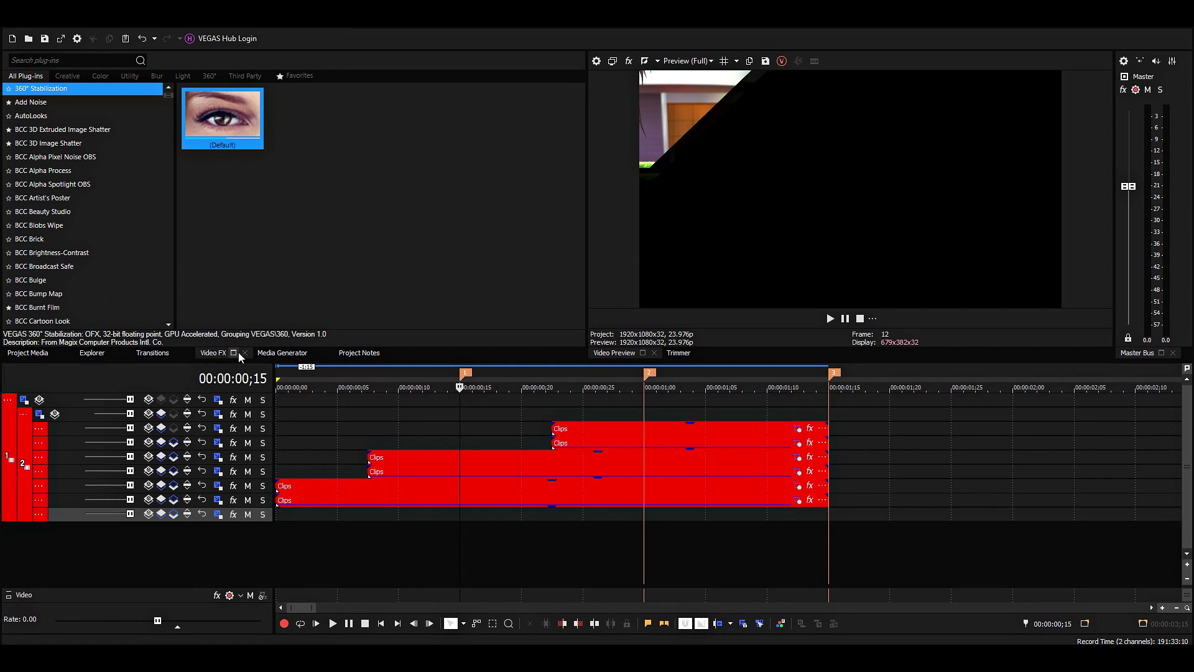
- Place a white Solid Color generator on the new bottom track, trim its end to 00:00:01;15 and close its settings window
click(283, 353)
drag(118, 113, 266, 523)
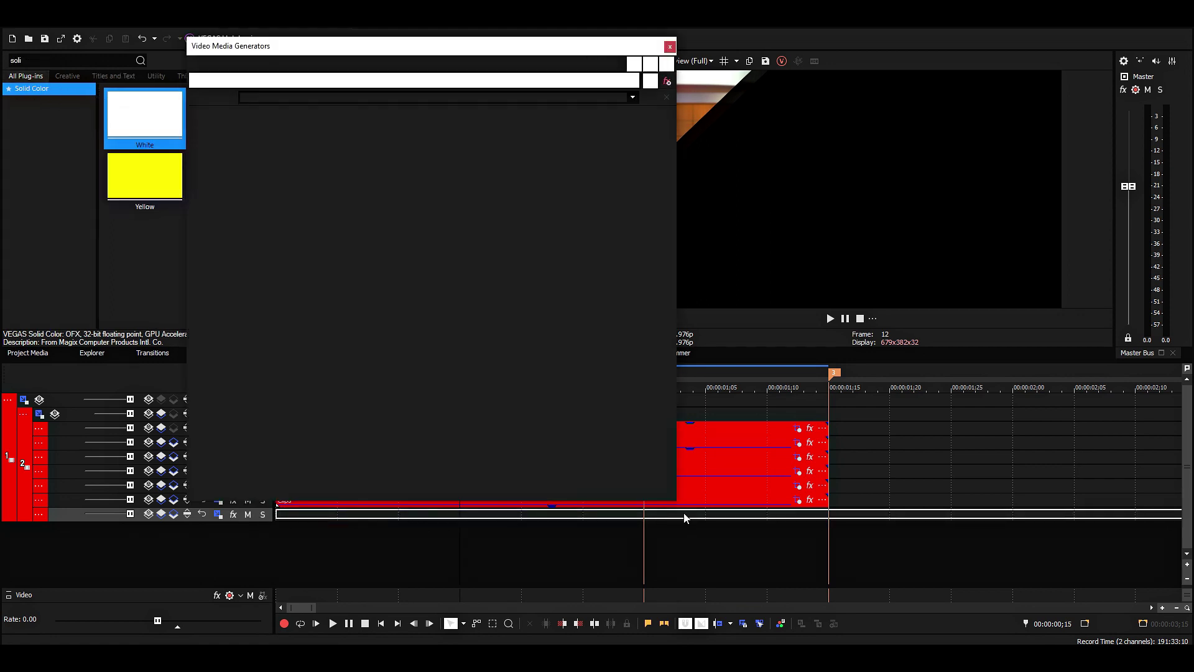
click(828, 516)
key(alt+])
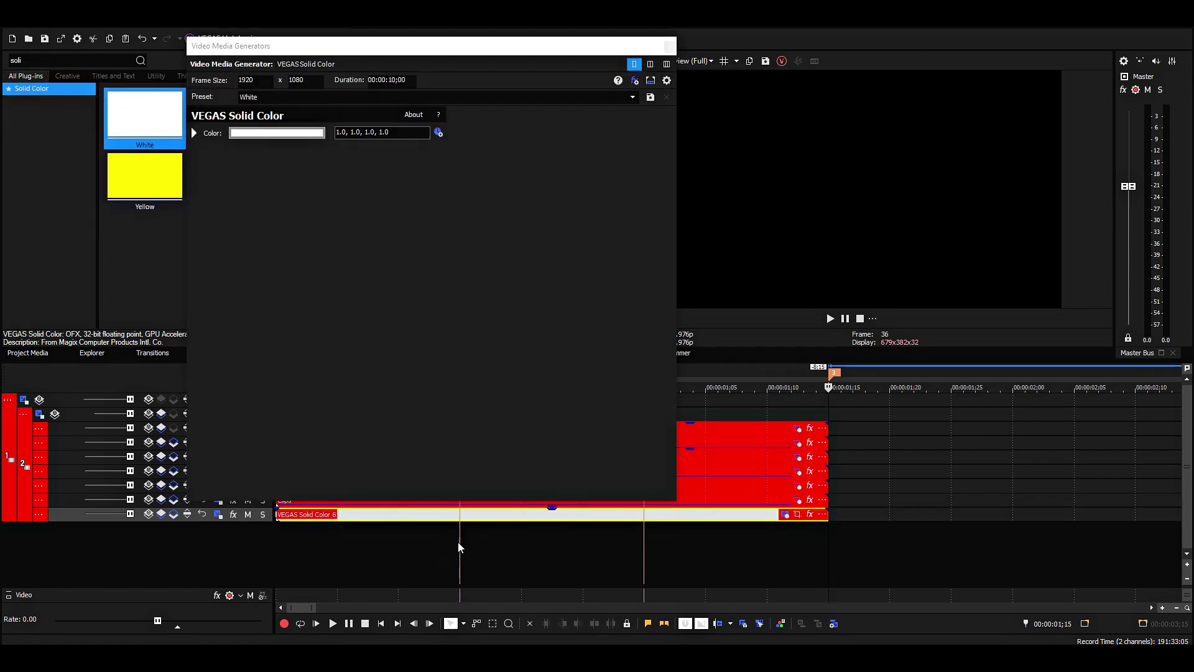
click(475, 547)
click(669, 46)
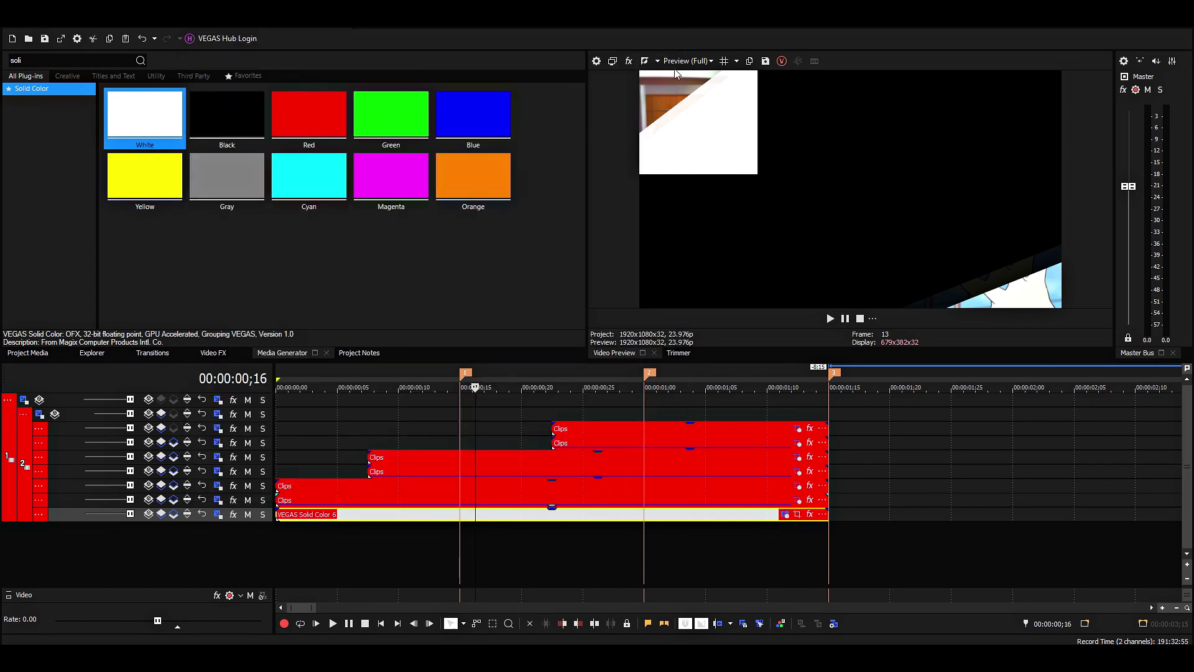
- Step through frames back to 00:00:00;12 to examine how the white solid fills the area behind the clips
key(Right)
key(Right)
key(Right)
key(Left)
key(Left)
key(Left)
click(524, 524)
key(Left)
key(Left)
key(Left)
key(Left)
key(Left)
key(Left)
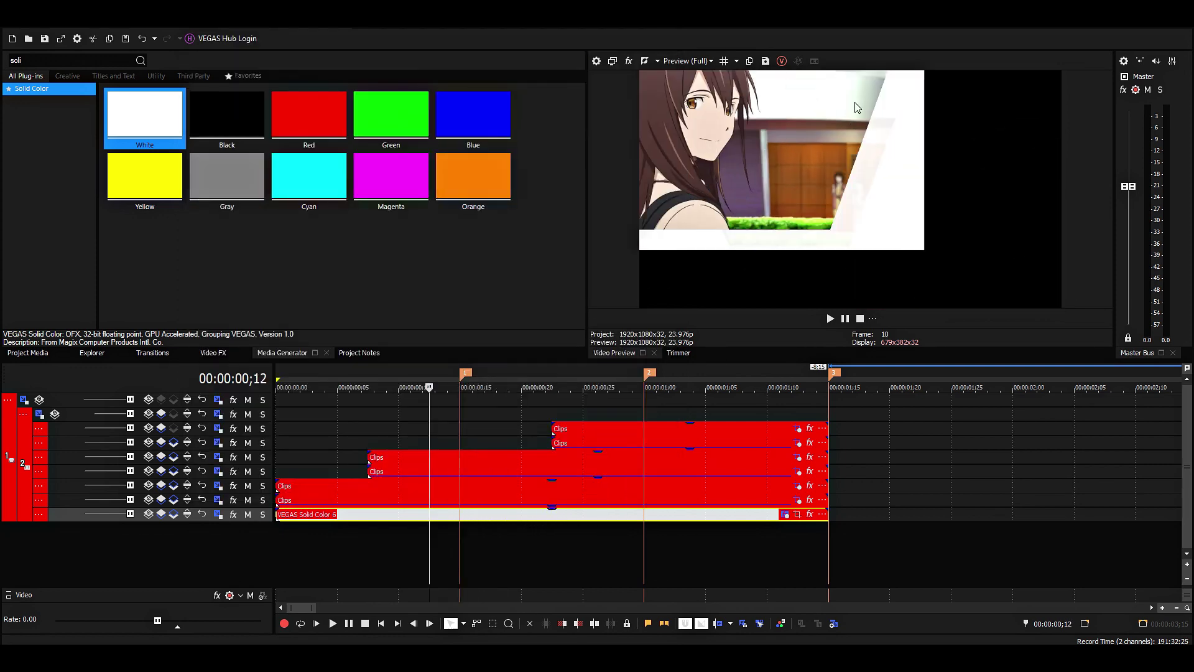
- Set the bottom solid track's Track Motion depth to 400 at 00:00:00;15, scaling it to 14,222.22 by 8,000
key(Right)
key(Right)
key(Right)
click(218, 511)
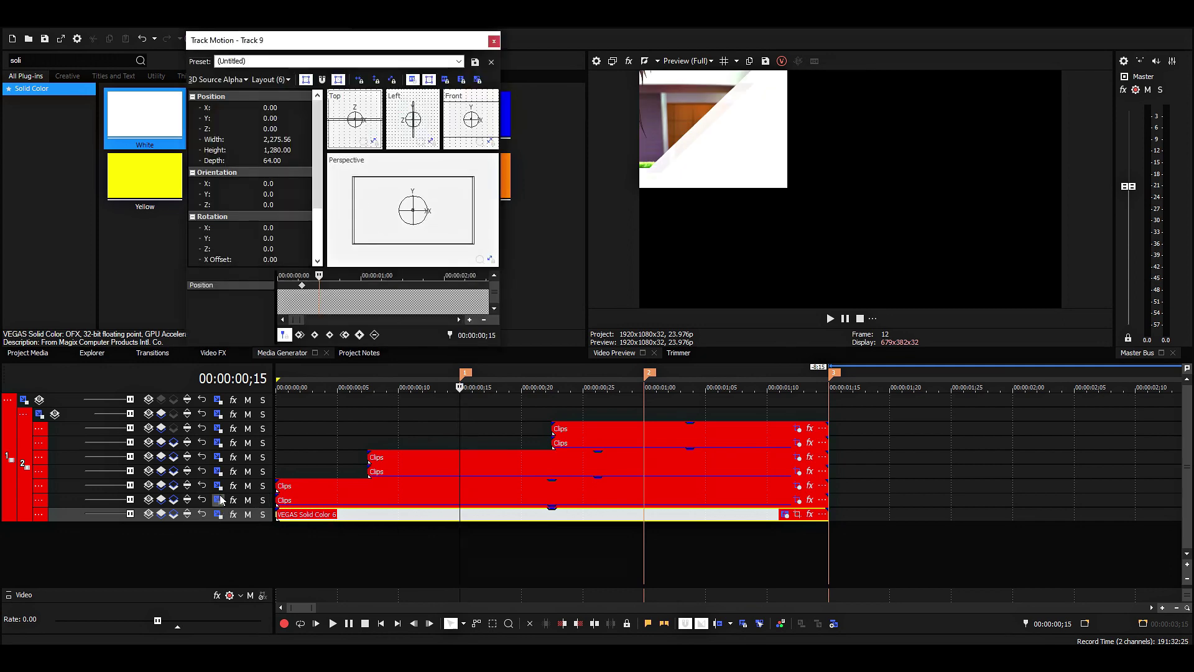
double_click(280, 160)
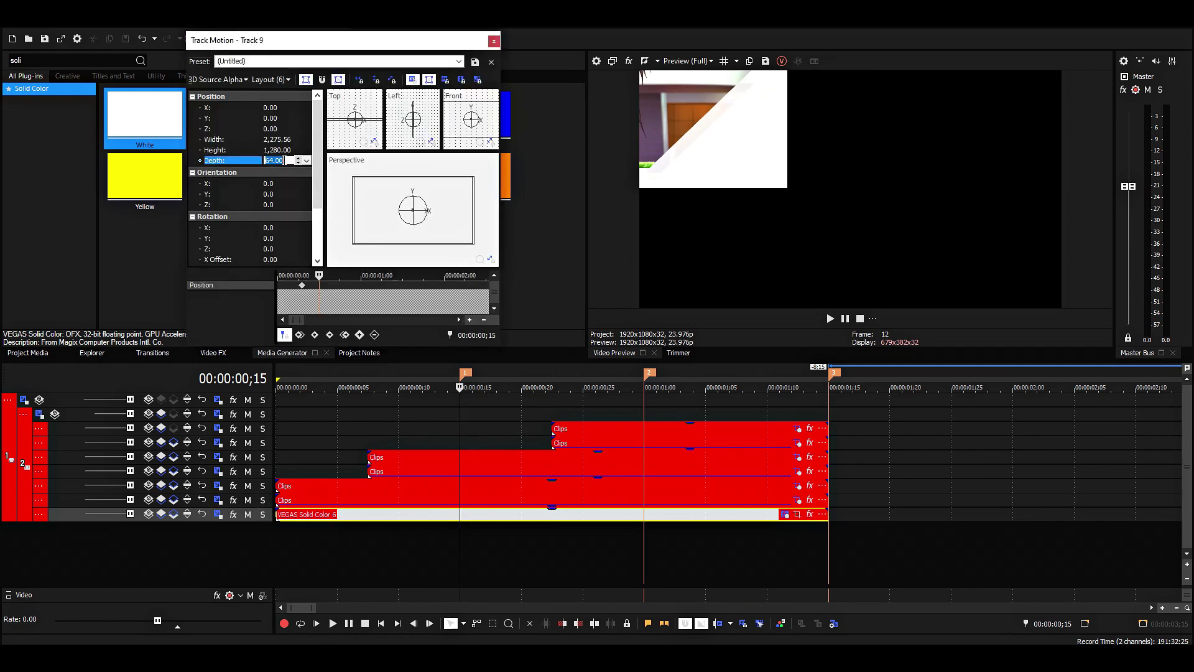
key(Return)
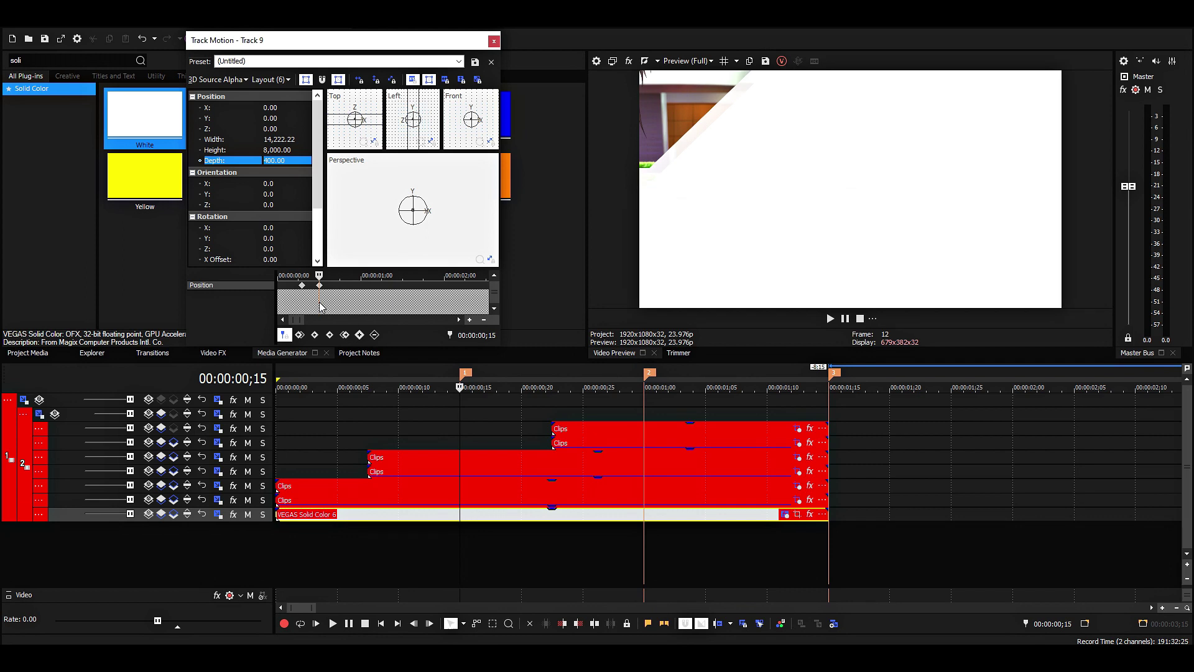
- Set the solid track's Track Motion depth to 500 at 00:00:01;12 so the white background covers the whole frame
click(612, 387)
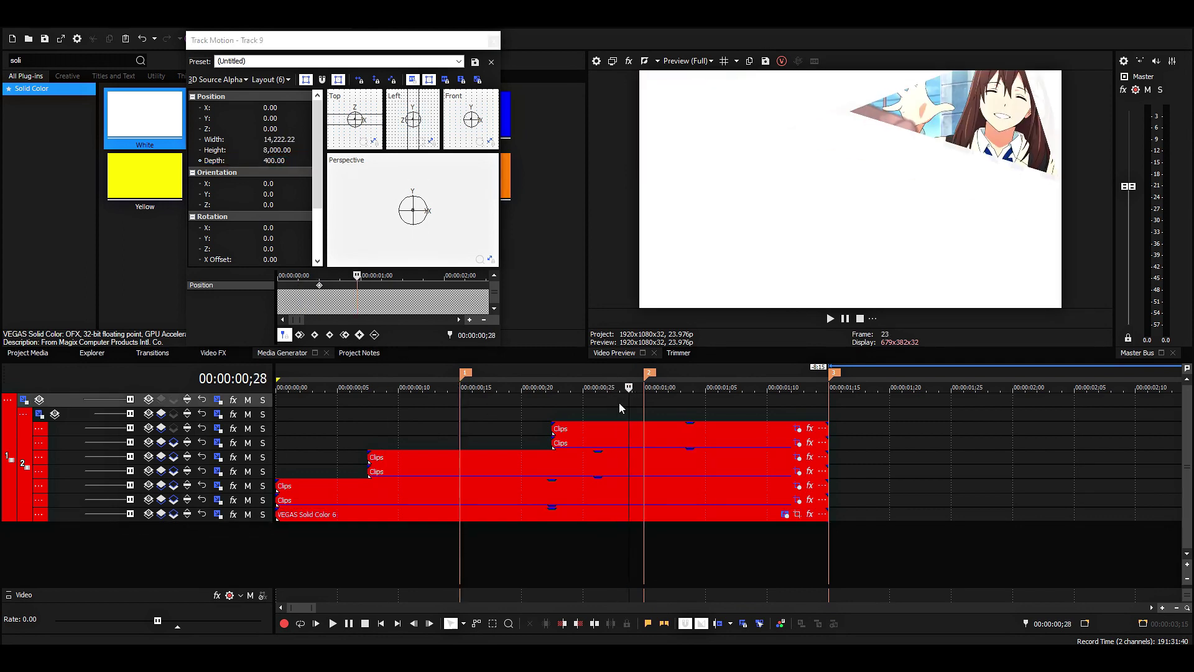
key(Right)
key(Right)
key(Right)
key(Right)
key(Right)
key(Right)
key(Right)
key(Right)
key(Right)
key(Right)
key(Right)
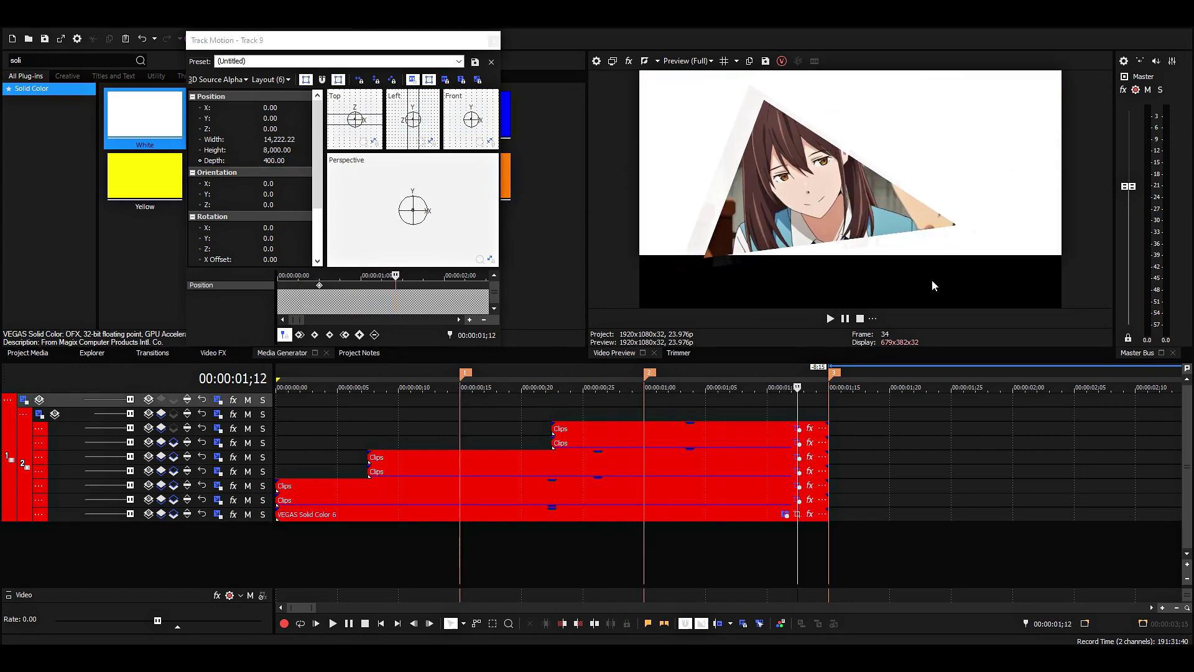
click(284, 161)
key(Return)
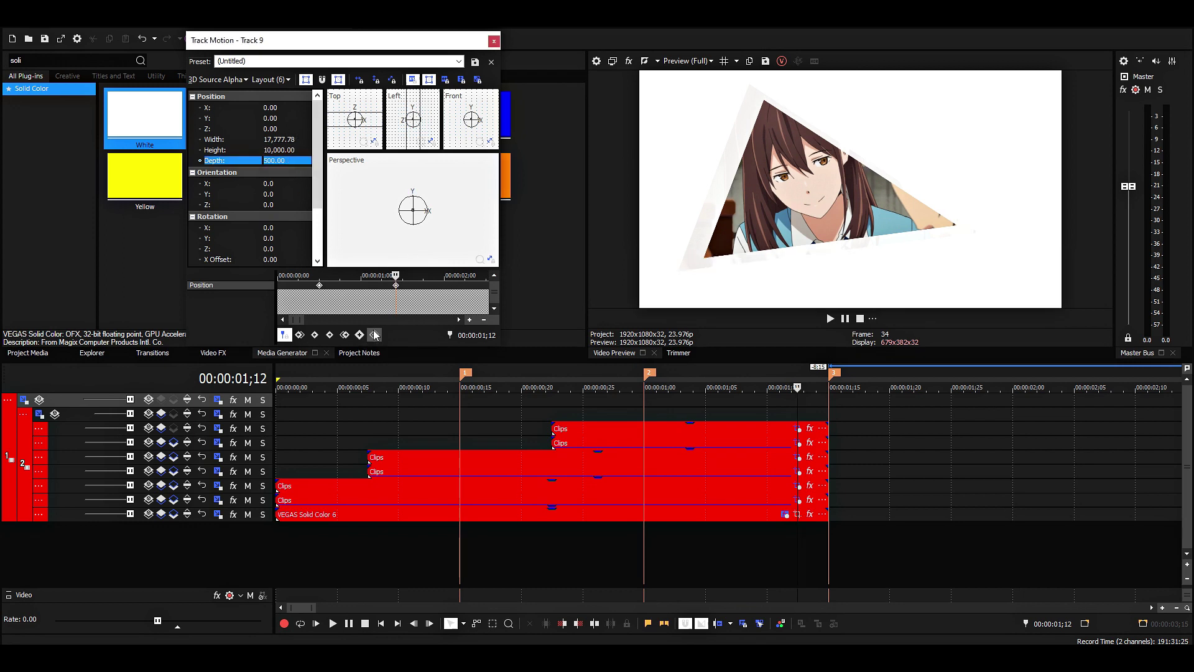
- Remove the 00:00:00;15 keyframe from the solid track's motion, play back the transition and close the Track Motion window
click(330, 288)
key(space)
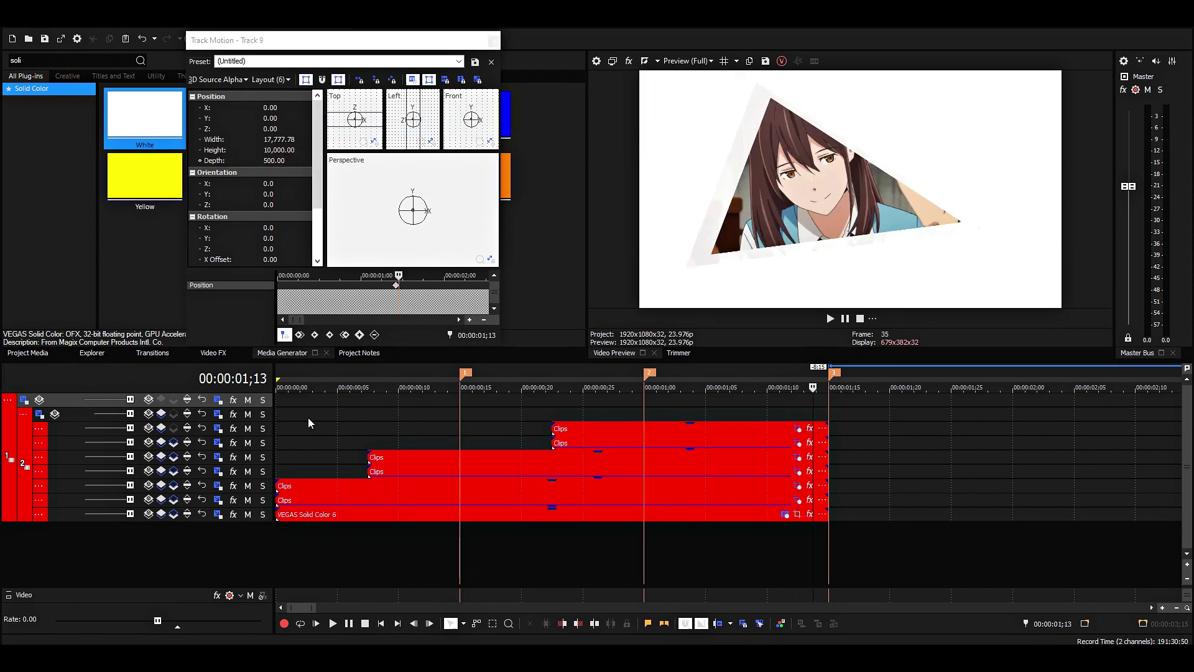
click(319, 416)
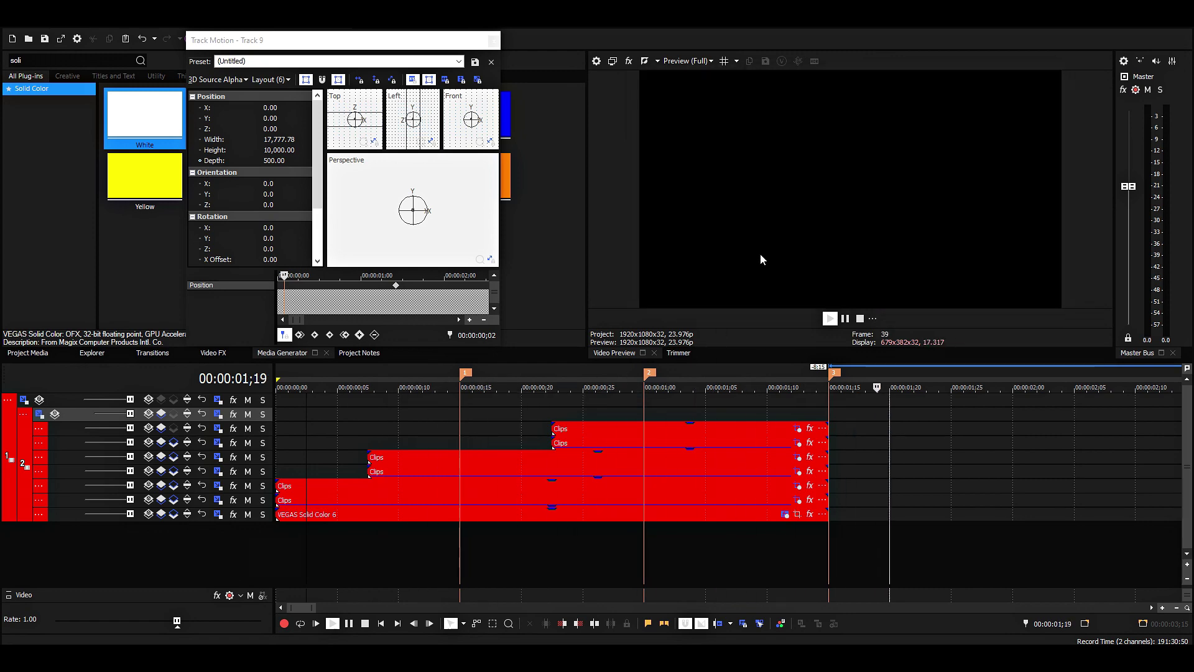
click(494, 41)
key(space)
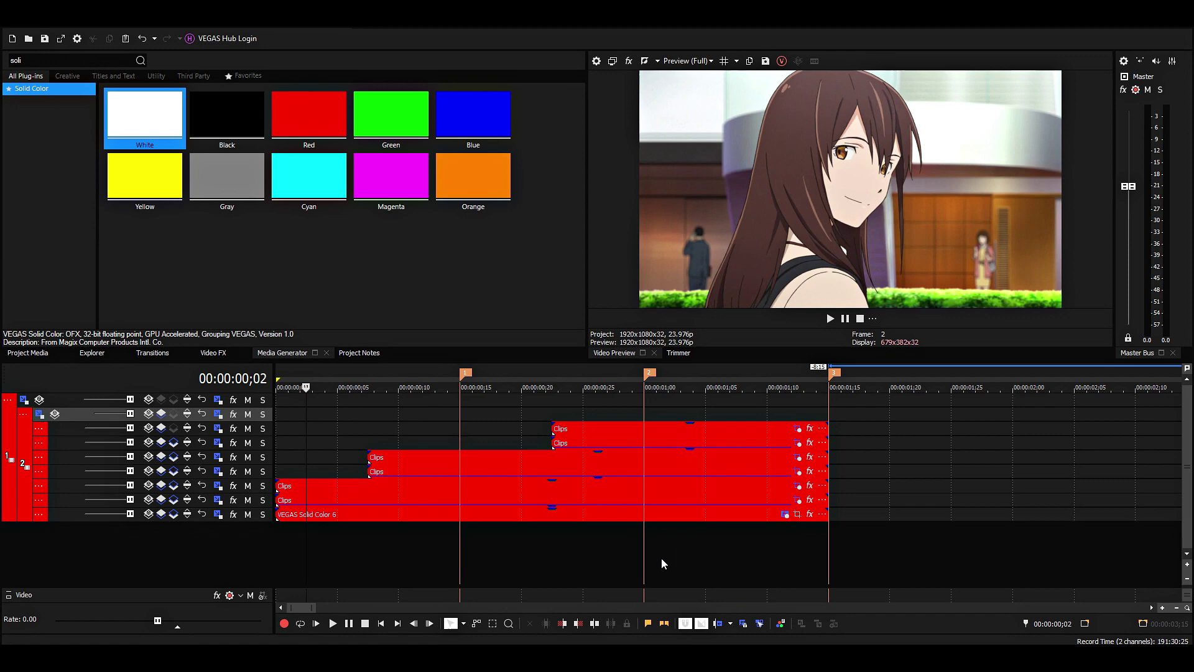
- Replace the white Solid Color event on the bottom track with an empty event trimmed to end at 00:00:01;15
click(552, 513)
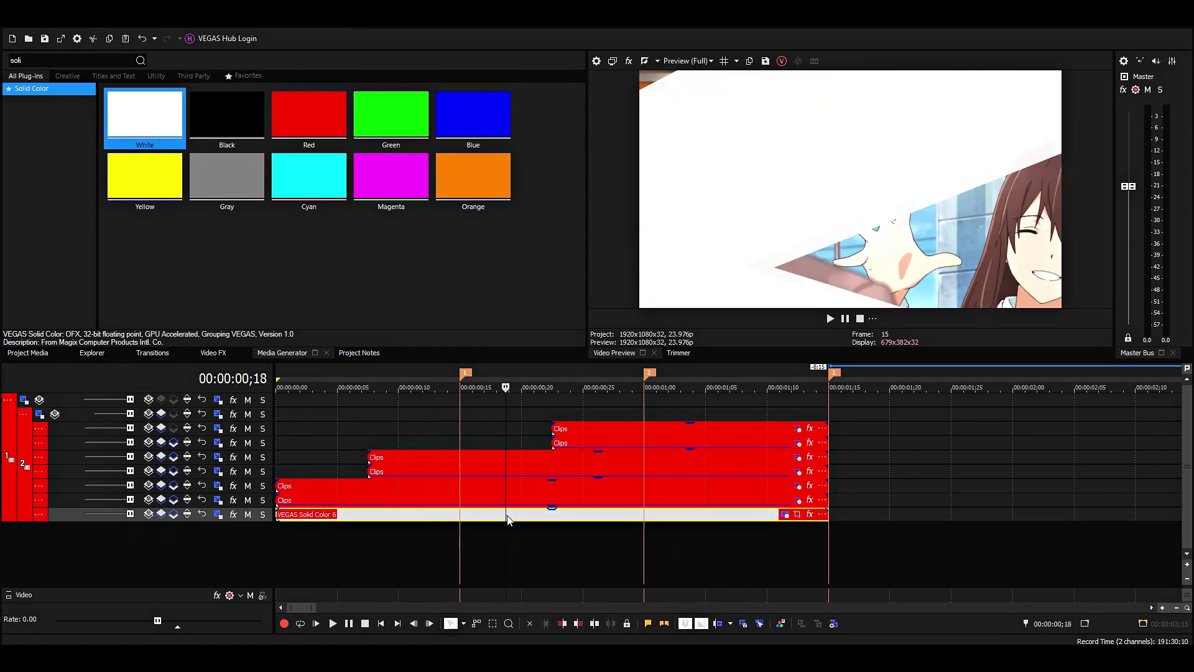
click(428, 515)
key(Delete)
right_click(278, 516)
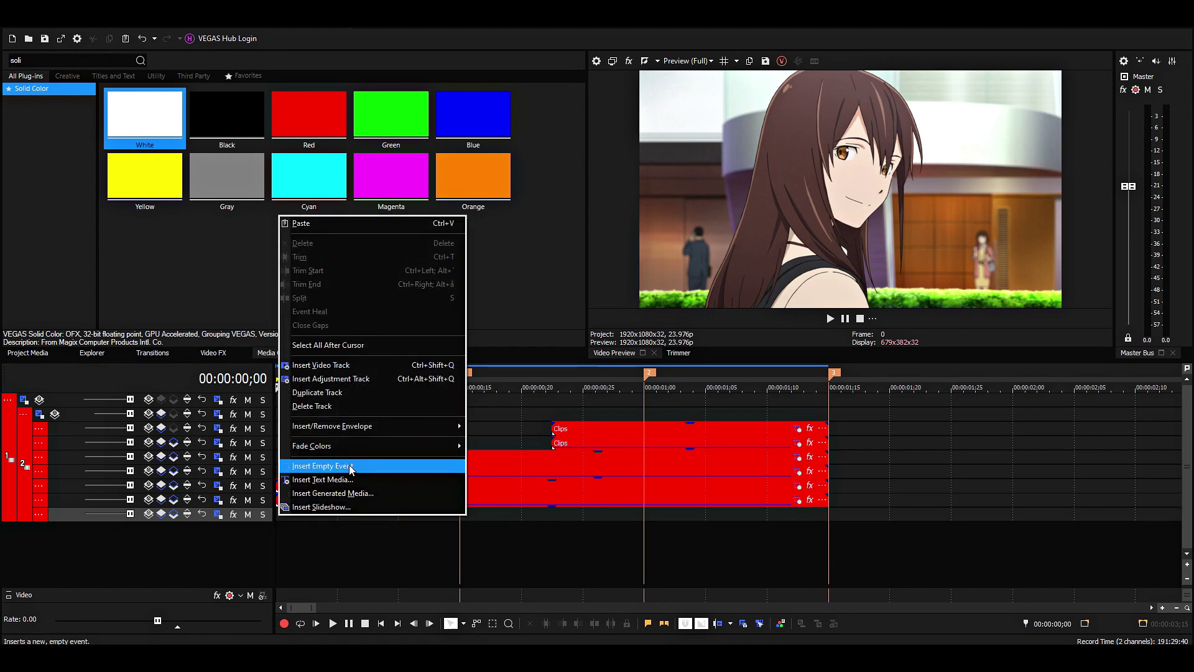
click(339, 463)
click(825, 517)
key(alt+])
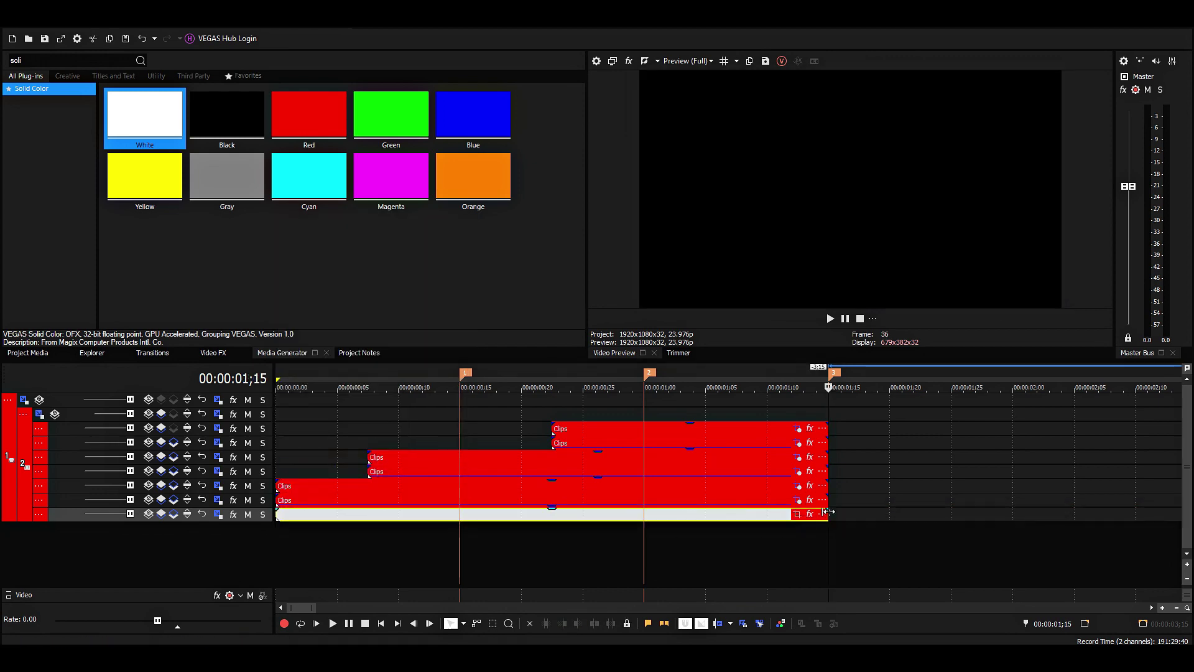
- Search the video effects for "part" and apply the BCC Particle Emitter 3D preset "1" to the empty event
click(508, 521)
click(213, 353)
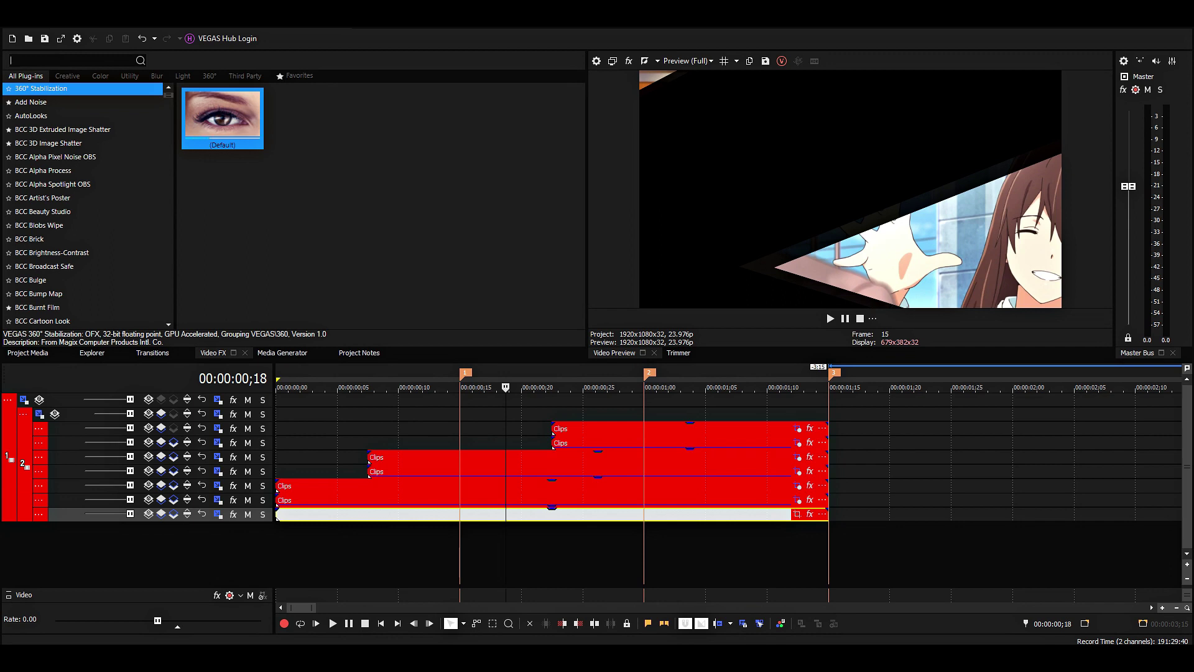
text(part)
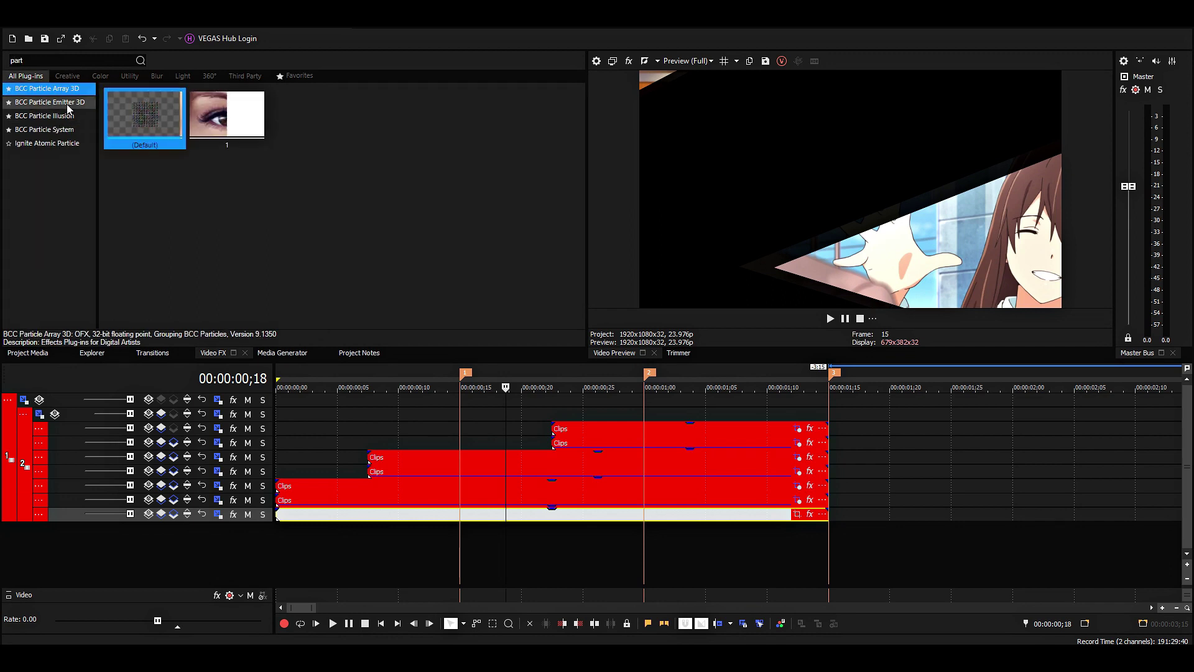
click(66, 103)
drag(226, 115, 652, 483)
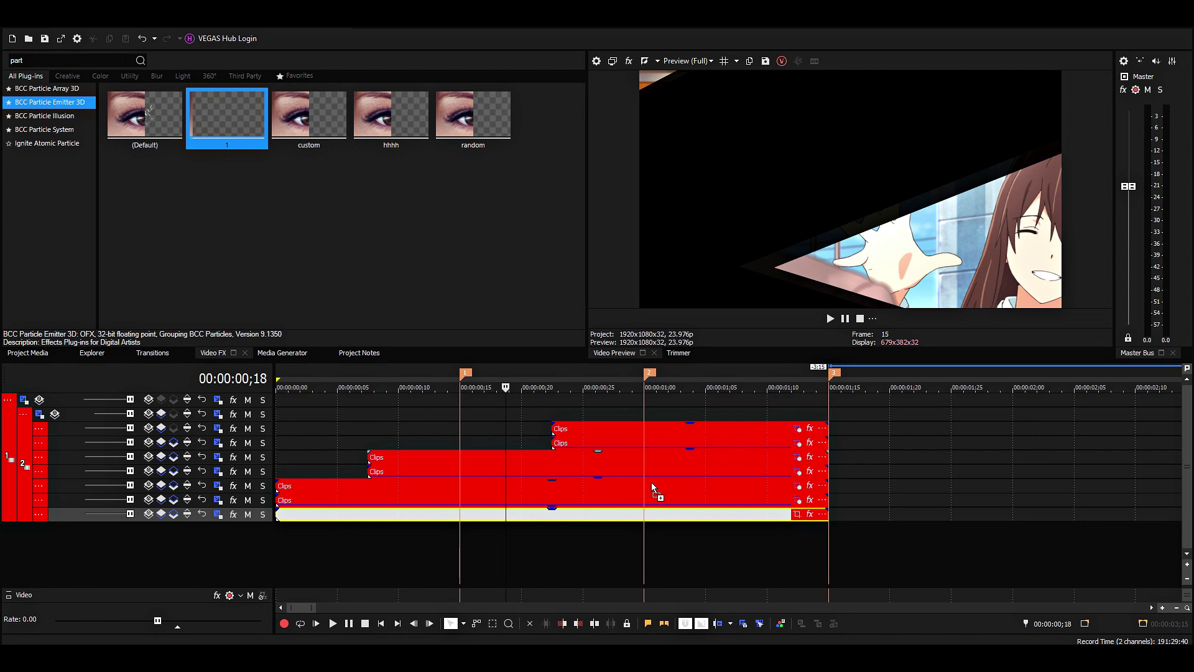
drag(549, 512, 552, 520)
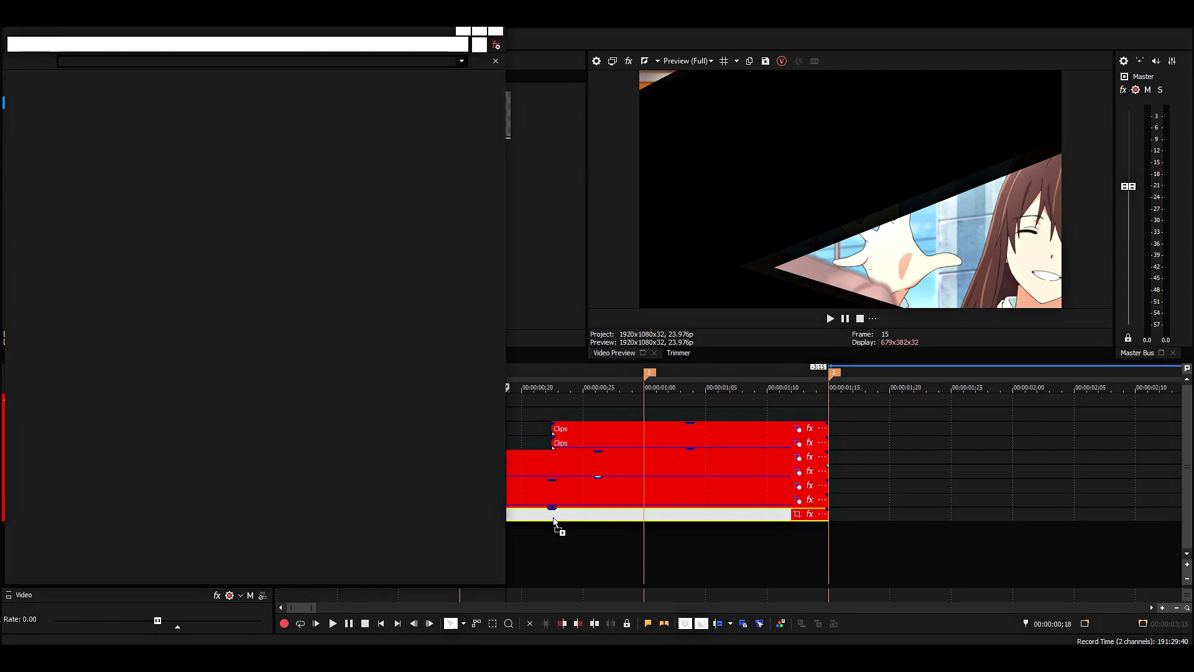
- Set the particle emitter's particle size to 10 and its birthrate to 200 while previewing frame 00:00:00;27
click(598, 396)
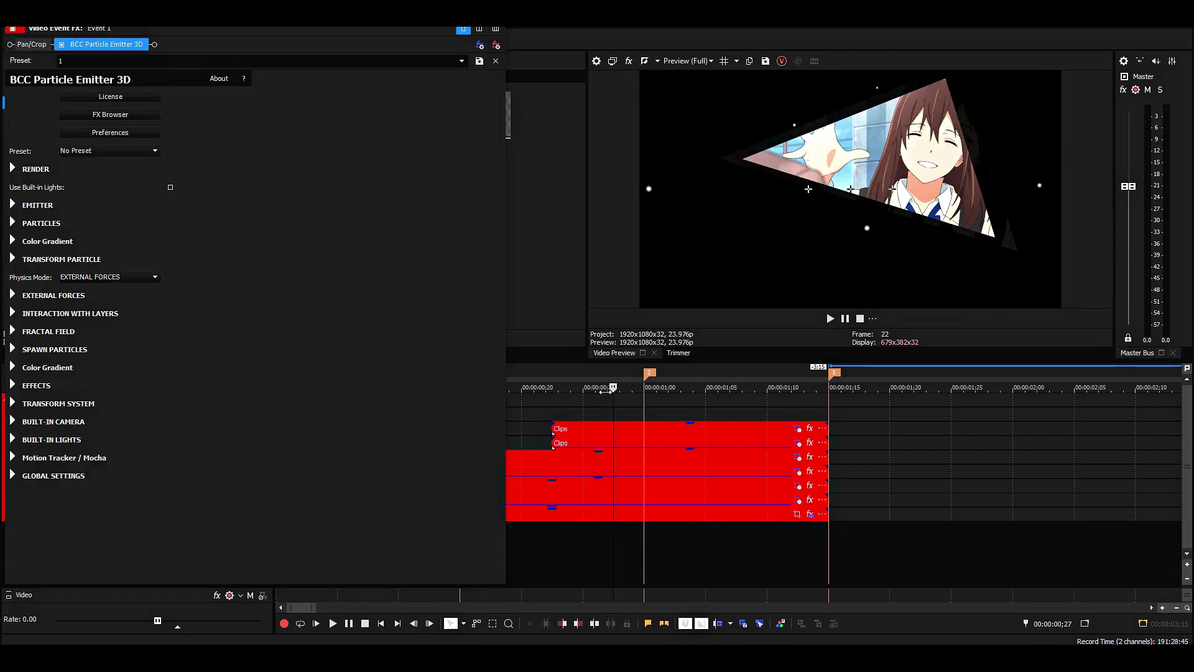
click(14, 223)
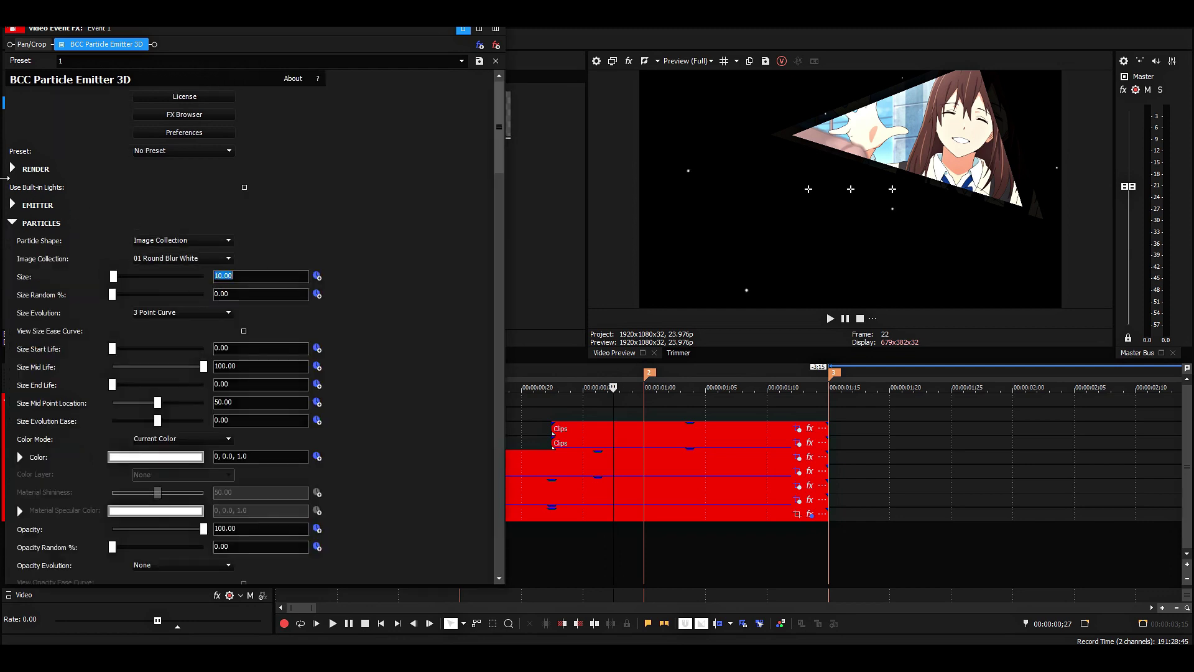
click(14, 205)
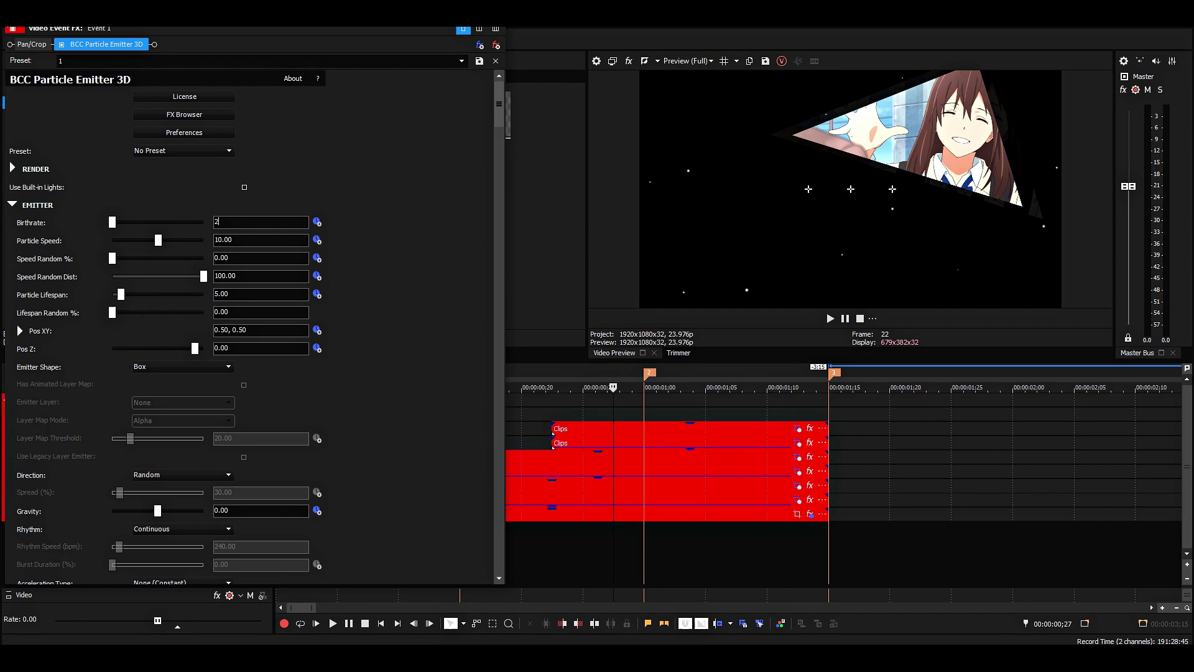
- Play back the adjusted particle background and close the Video Event FX window
click(538, 405)
key(space)
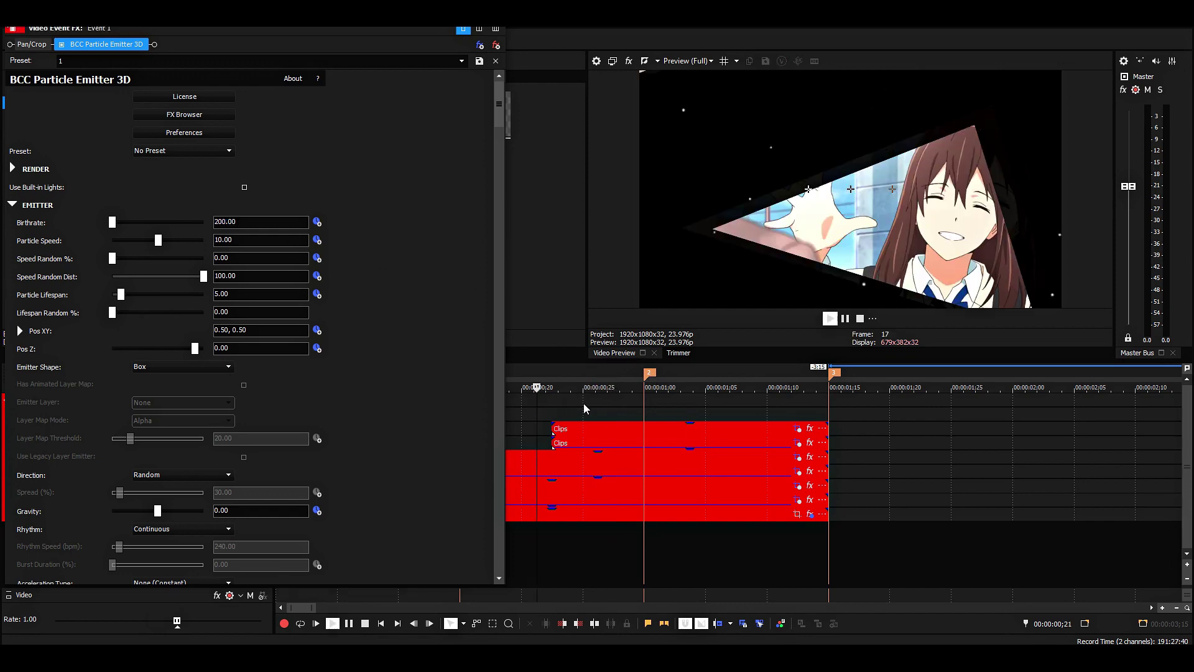
key(space)
key(space)
key(space)
click(496, 19)
- Select the time range from the project start to 00:00:01;15 with all events and play it
drag(811, 373, 140, 401)
scroll(606, 457, down, 4)
click(606, 455)
key(space)
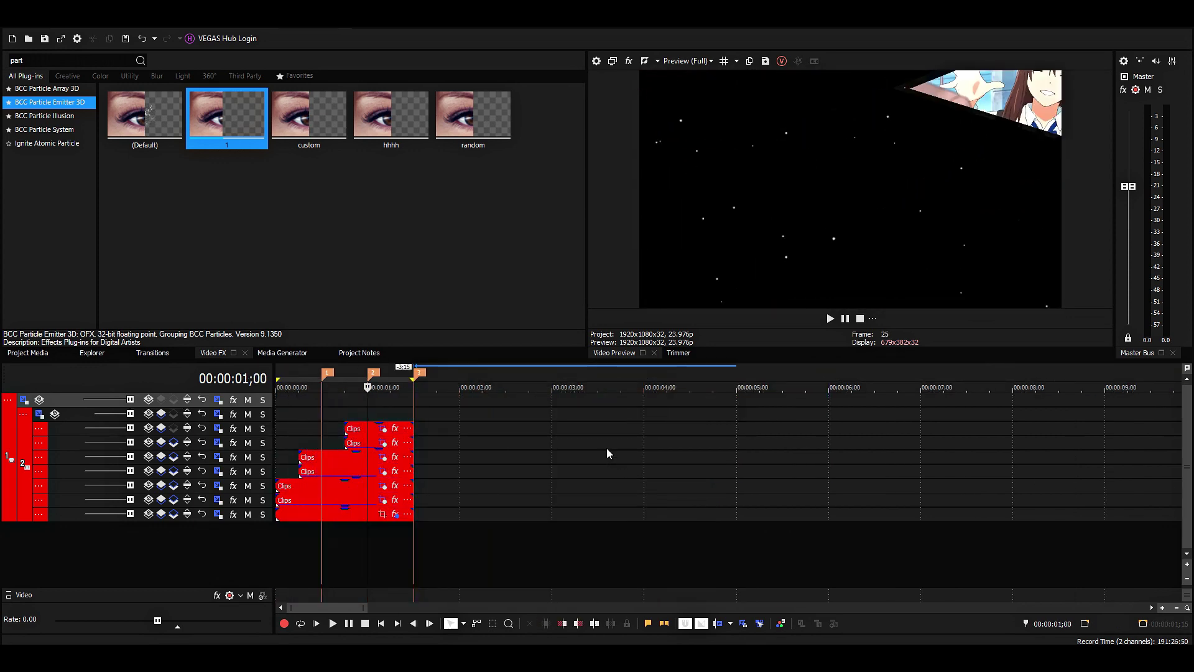
key(ctrl+a)
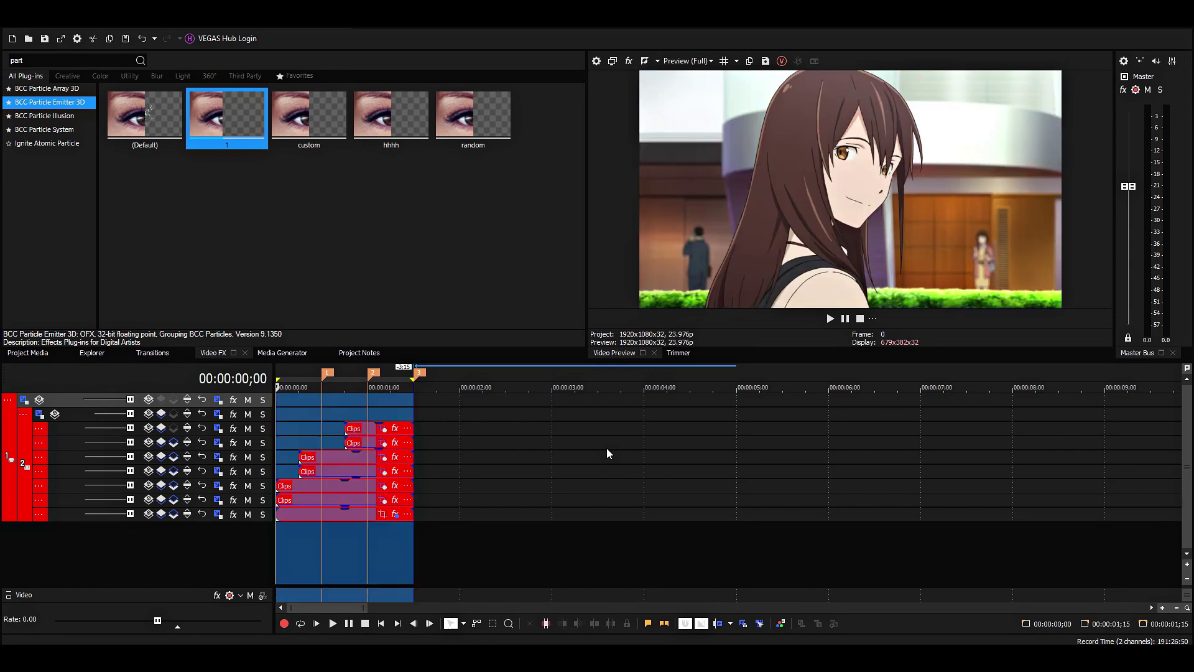
key(space)
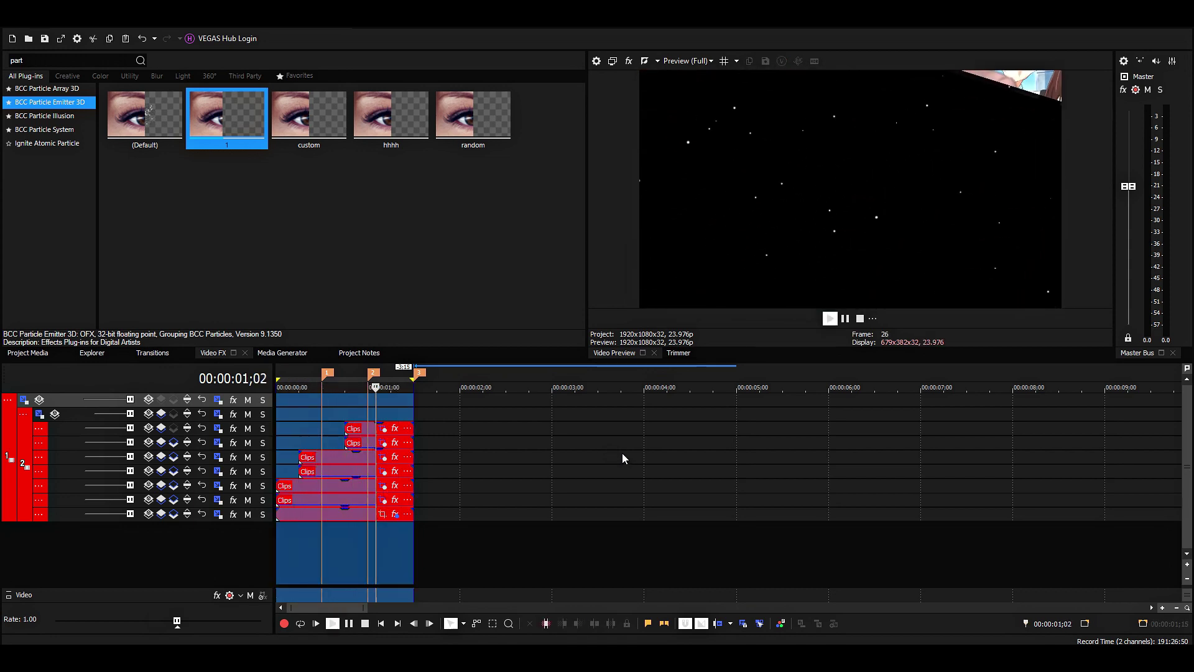
key(space)
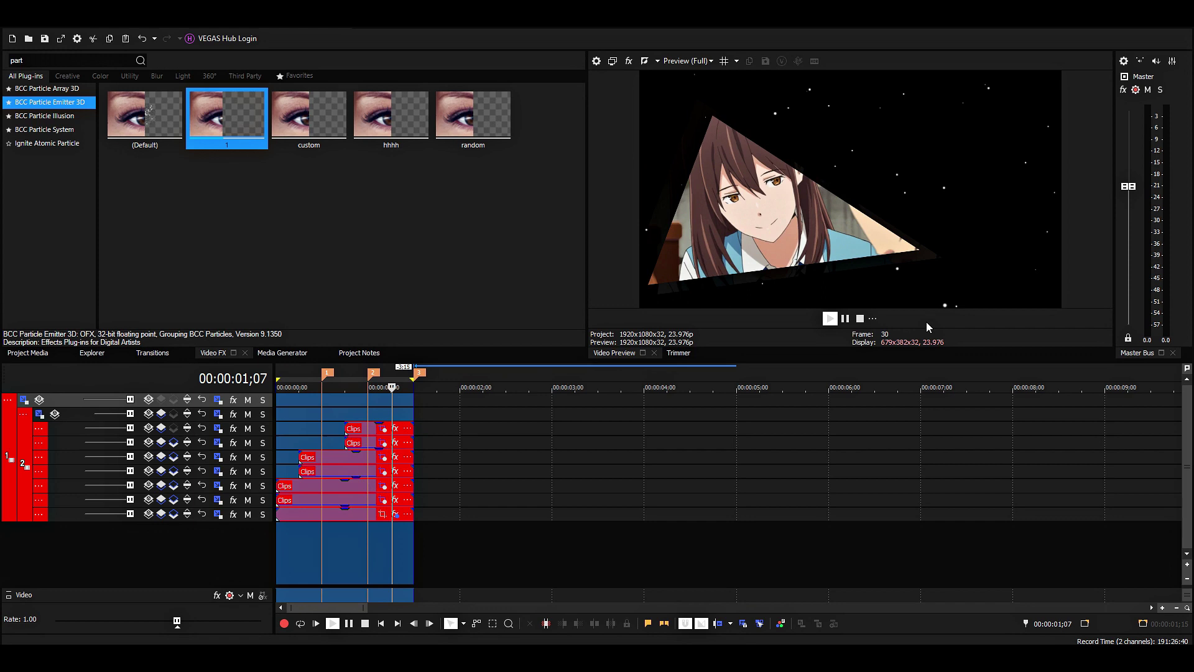
- Replay the transition, examine the particles around the masks at 00:00:01;11 and 00:00:01;13, and return to the start
click(296, 407)
key(space)
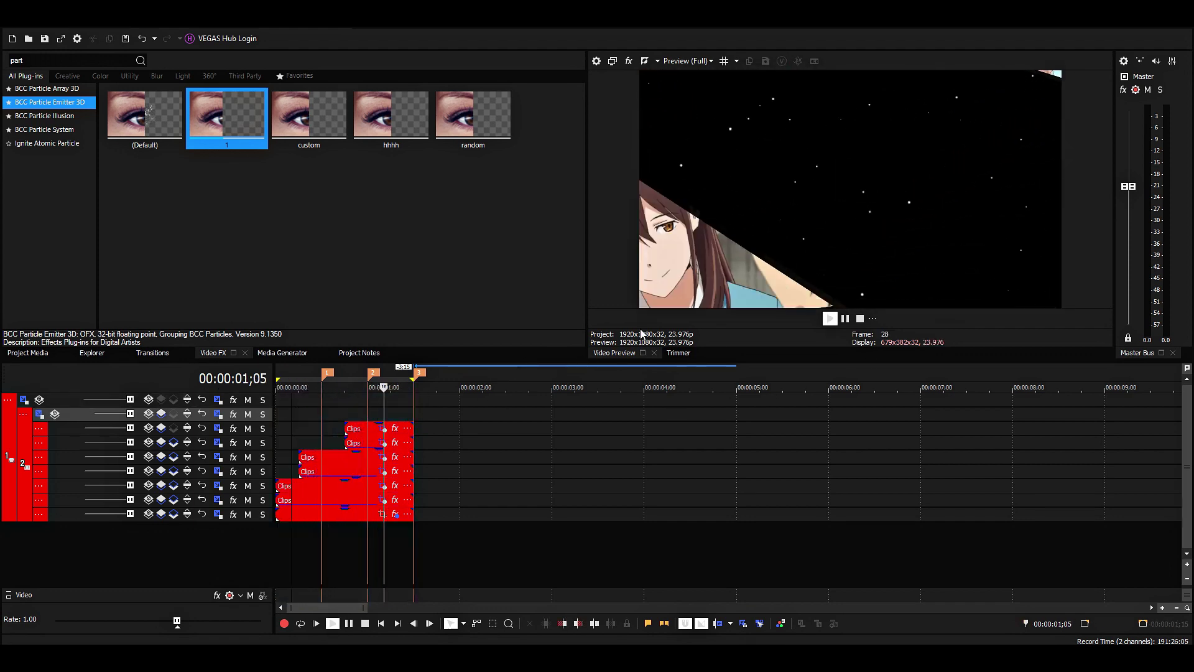
key(space)
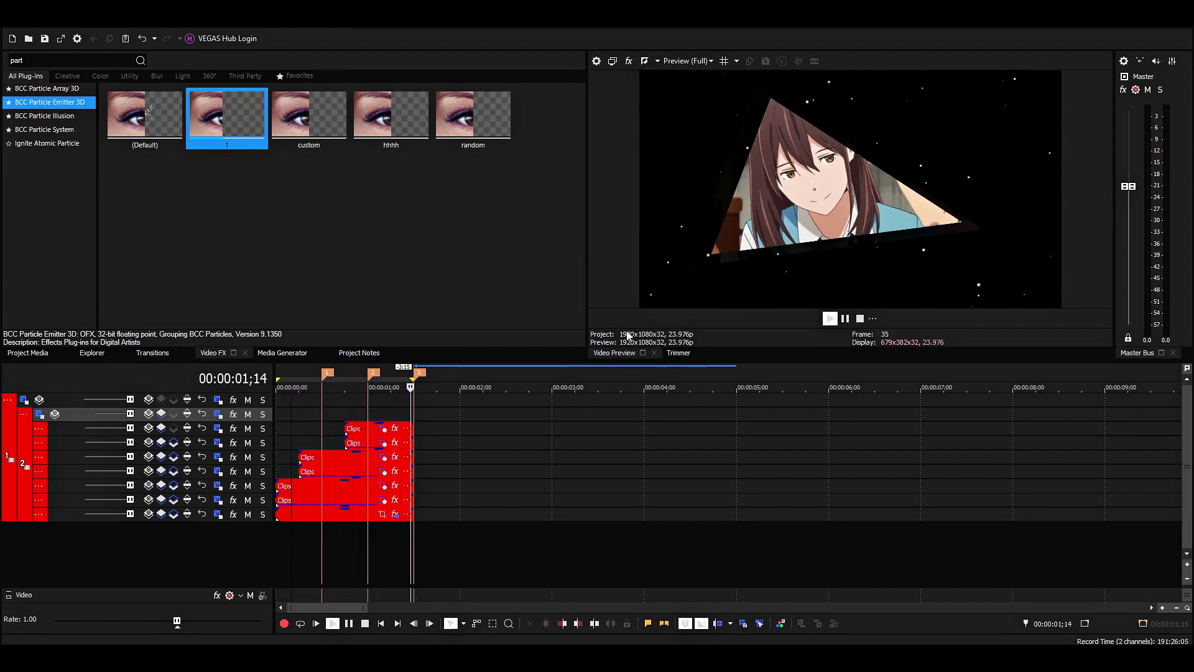
click(402, 407)
scroll(427, 404, up, 4)
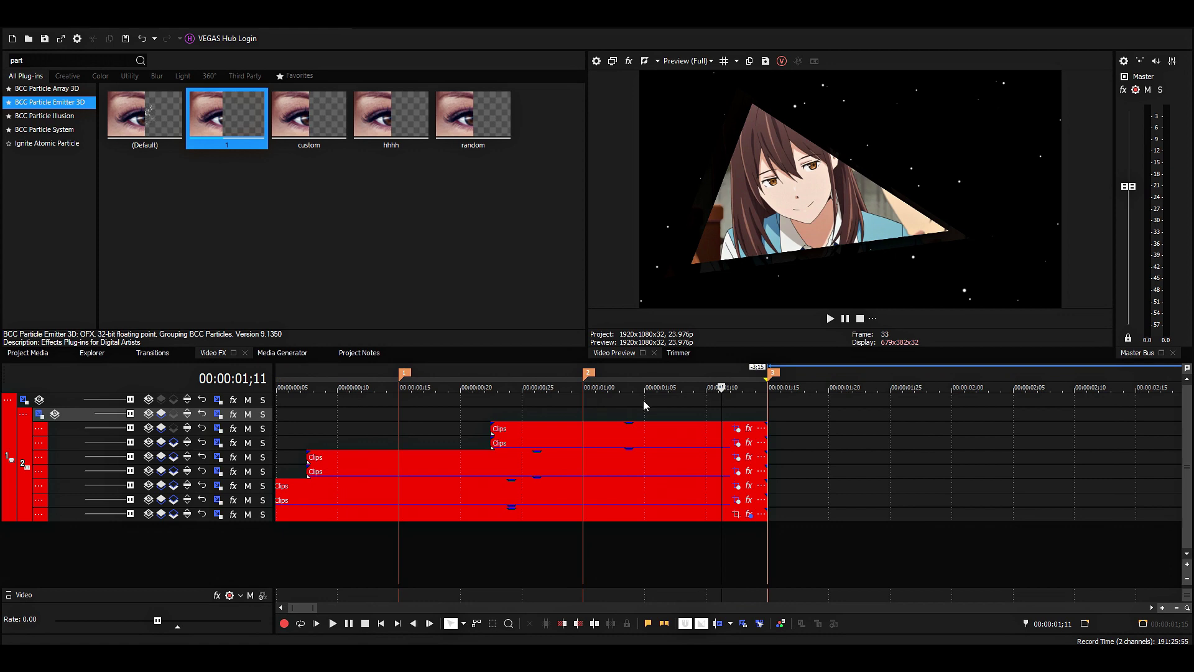
click(752, 400)
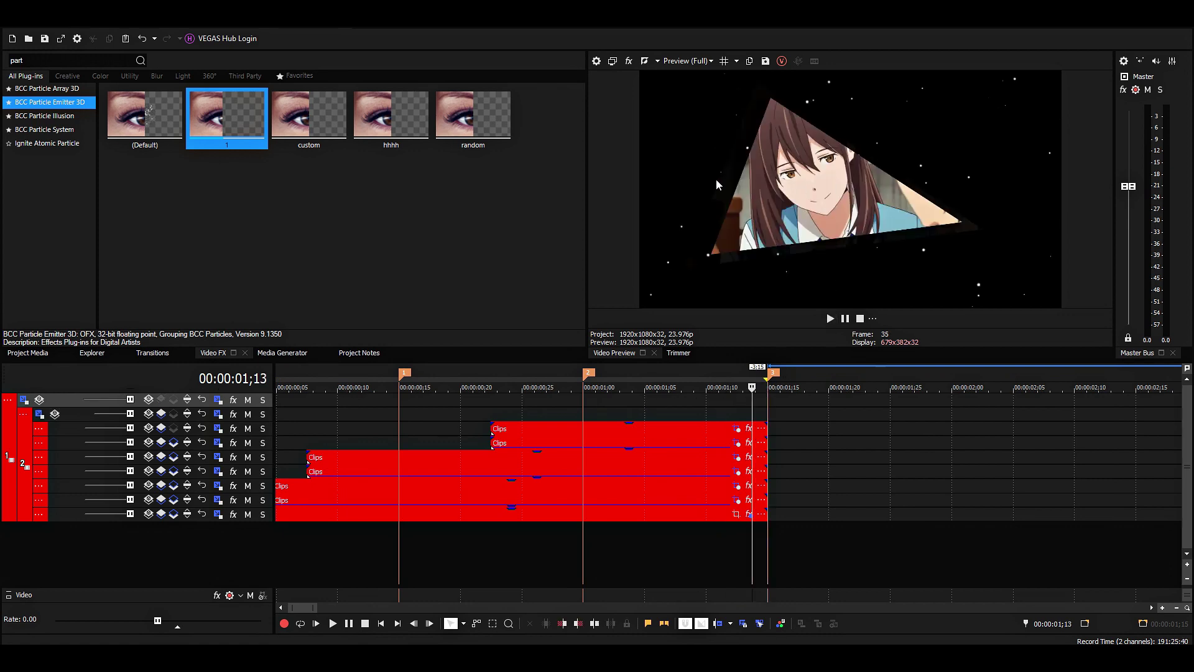
click(289, 414)
scroll(355, 433, down, 4)
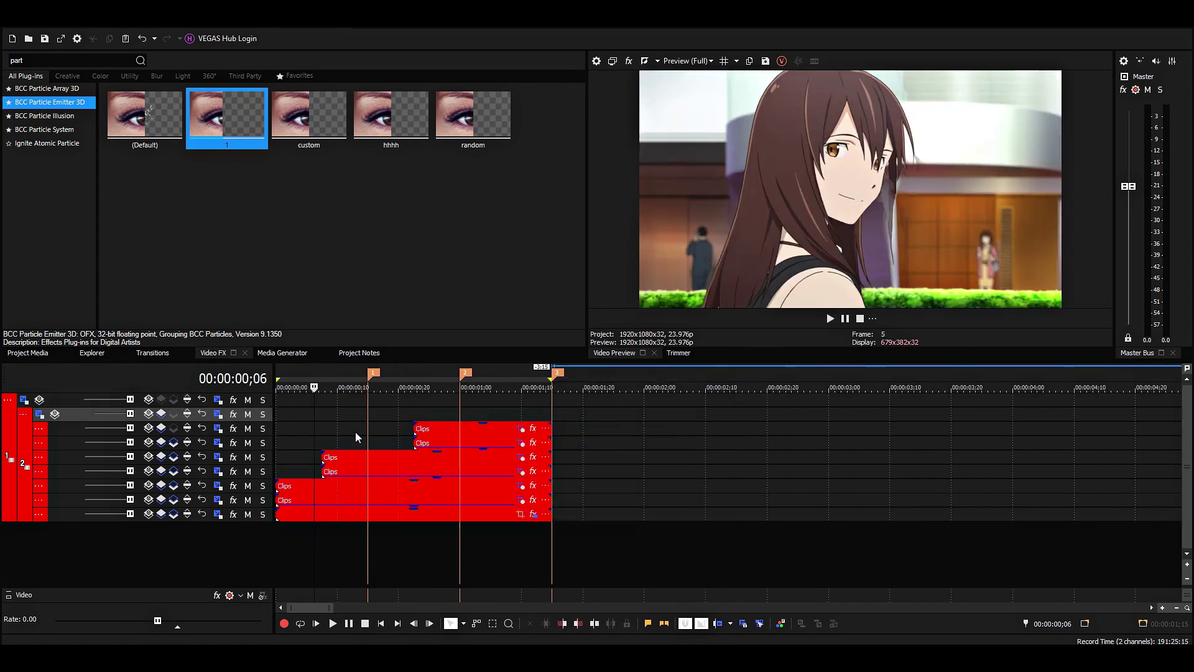
click(282, 442)
click(278, 442)
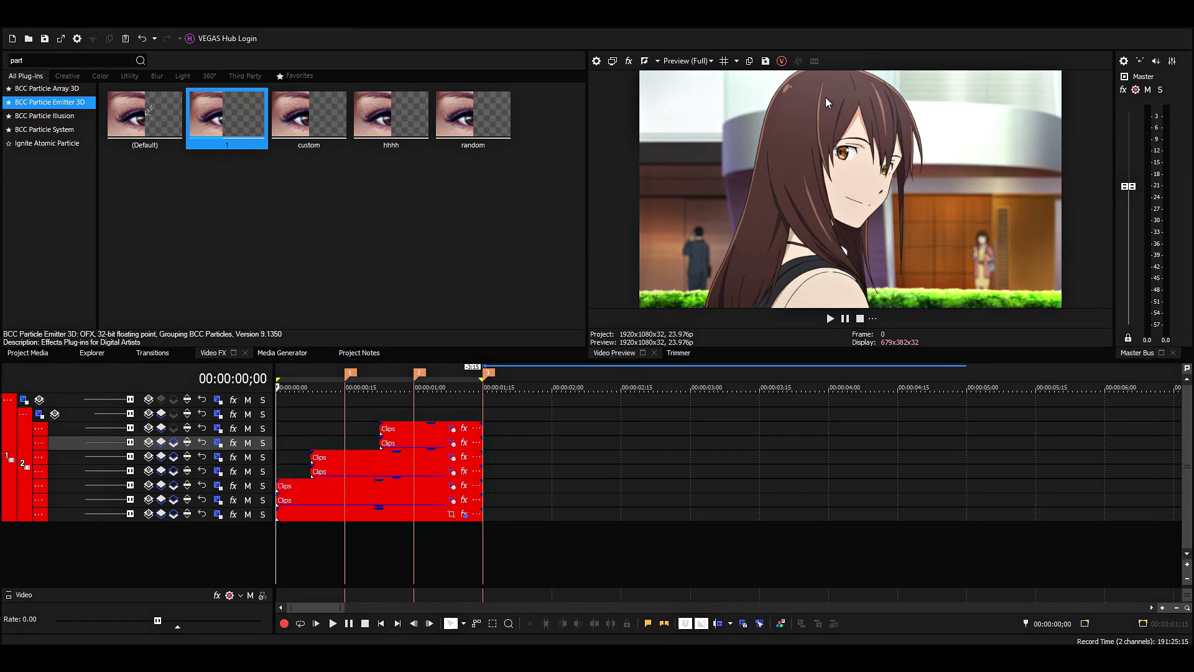
- Play the sequence from the start and examine frames from 00:00:00;05 onward to check the finished transition and particles
key(space)
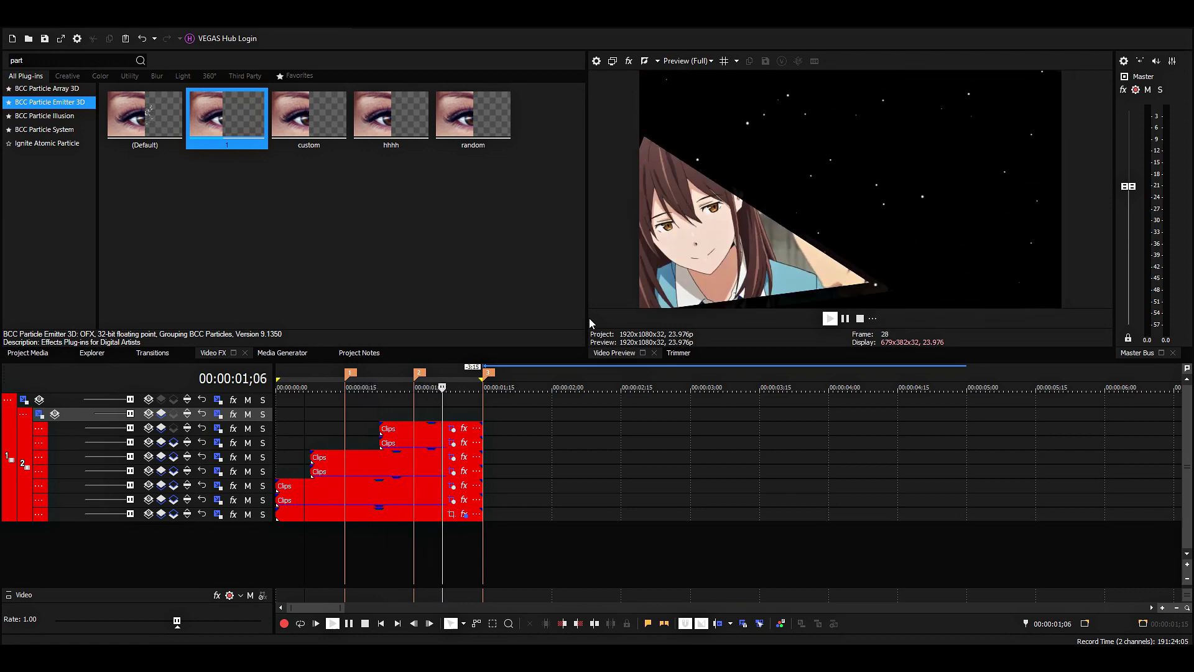
key(space)
key(Right)
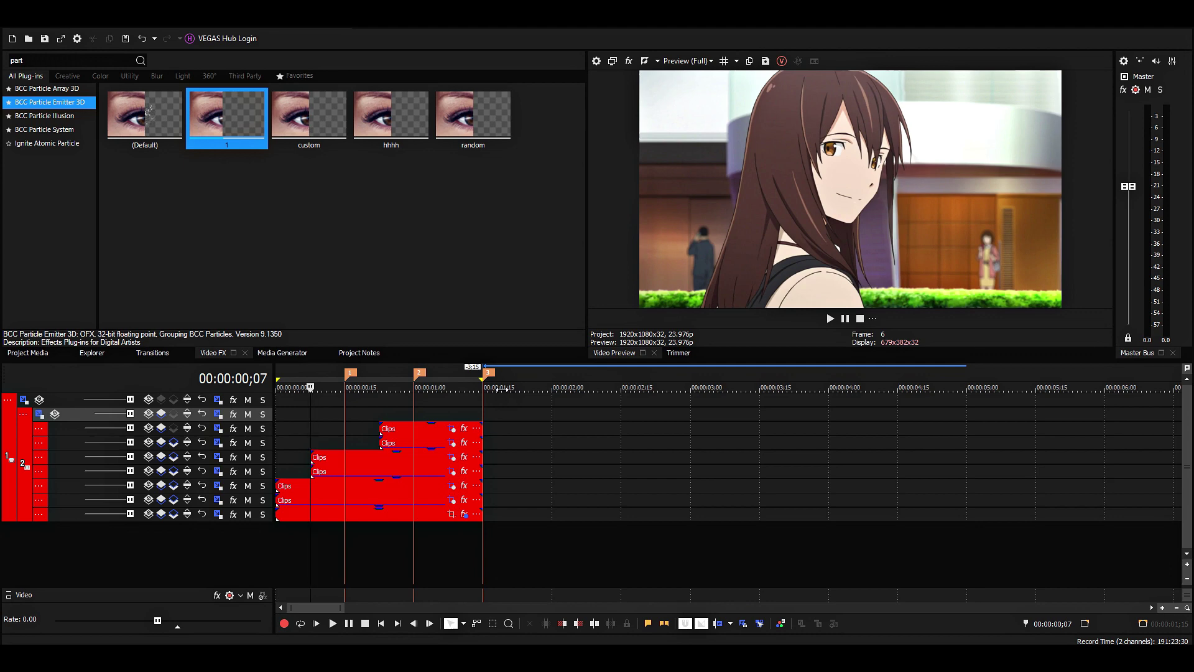
click(347, 403)
click(396, 393)
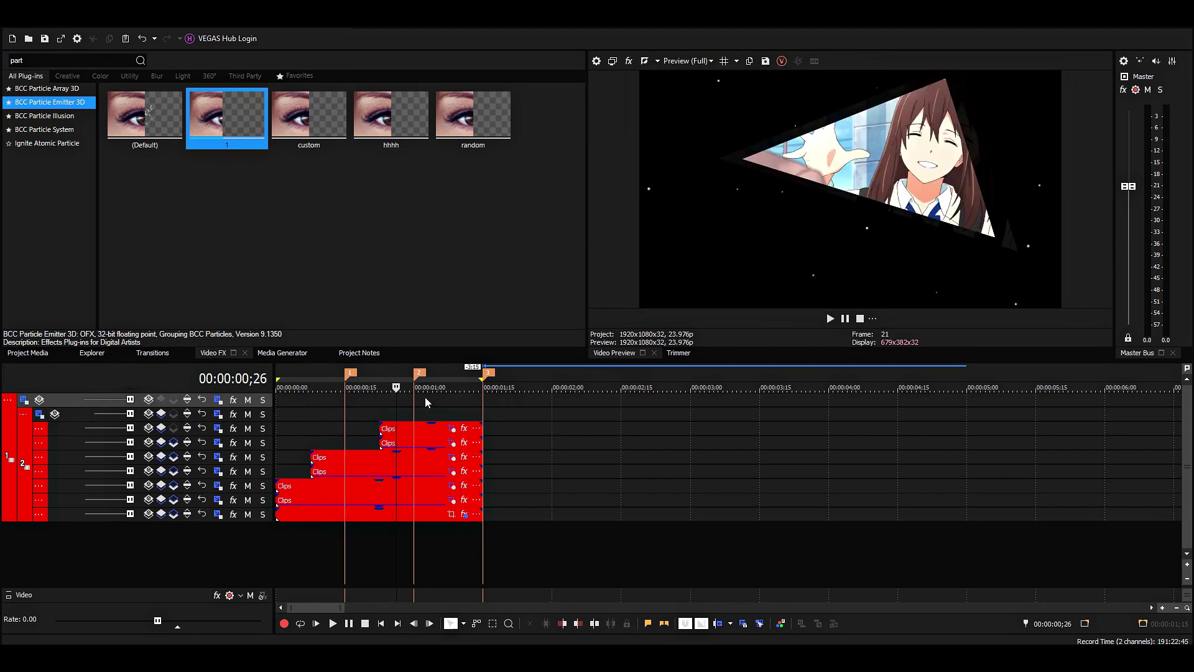
click(420, 397)
click(464, 401)
click(313, 410)
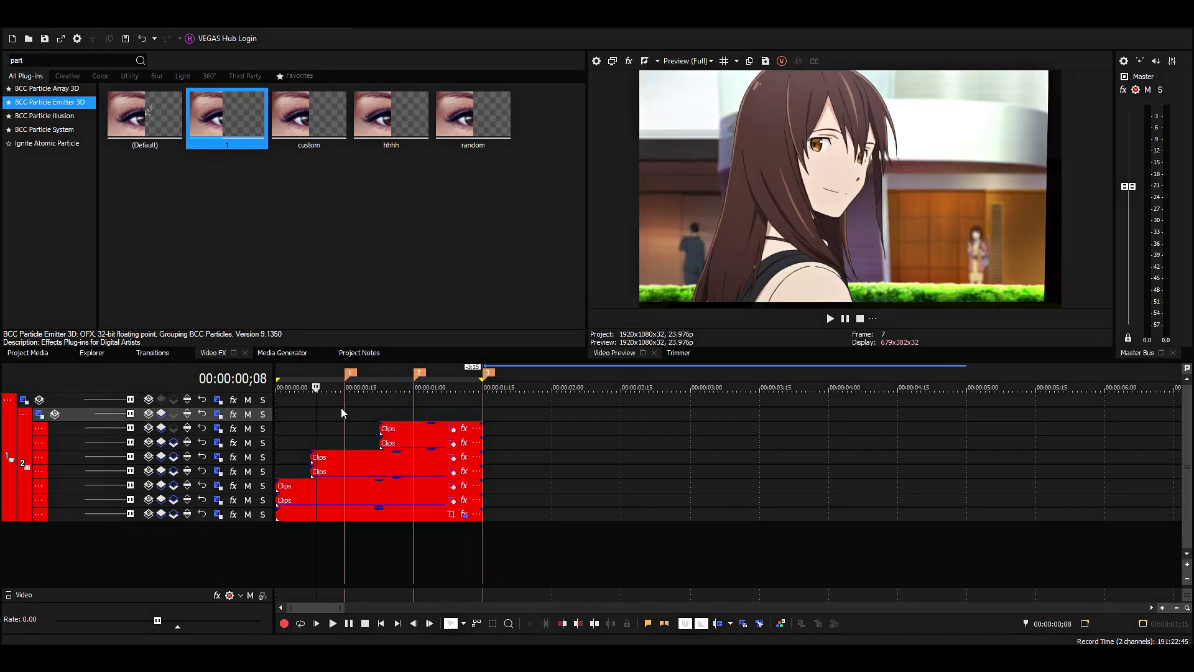
key(space)
key(space)
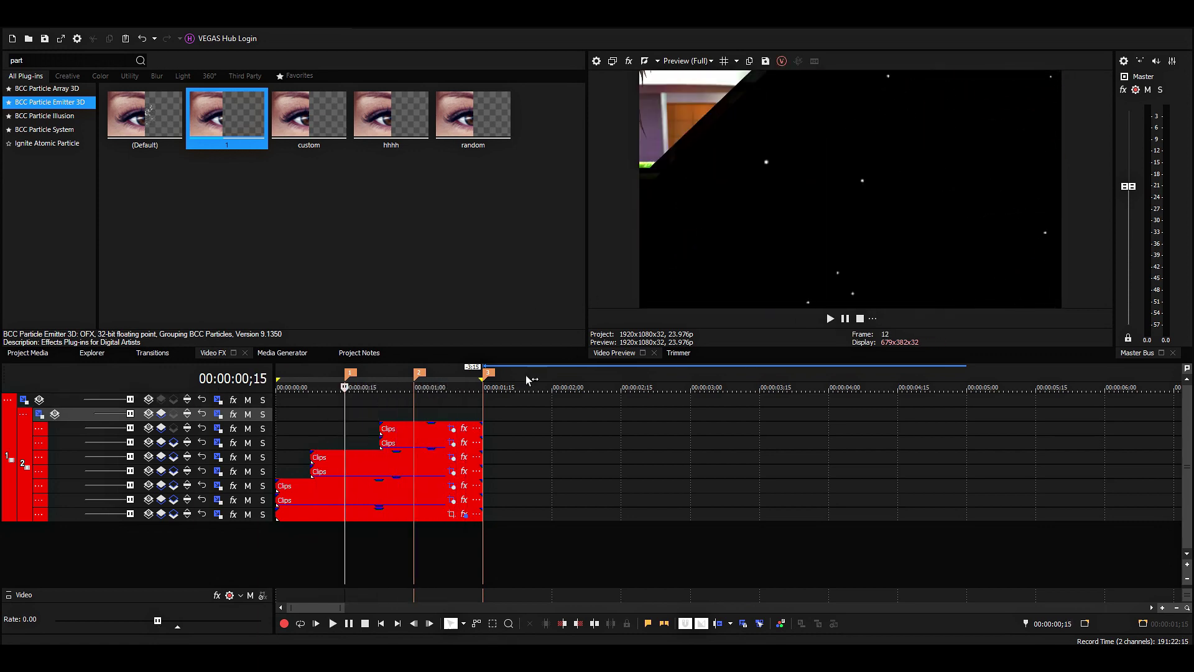
click(301, 411)
key(space)
key(space)
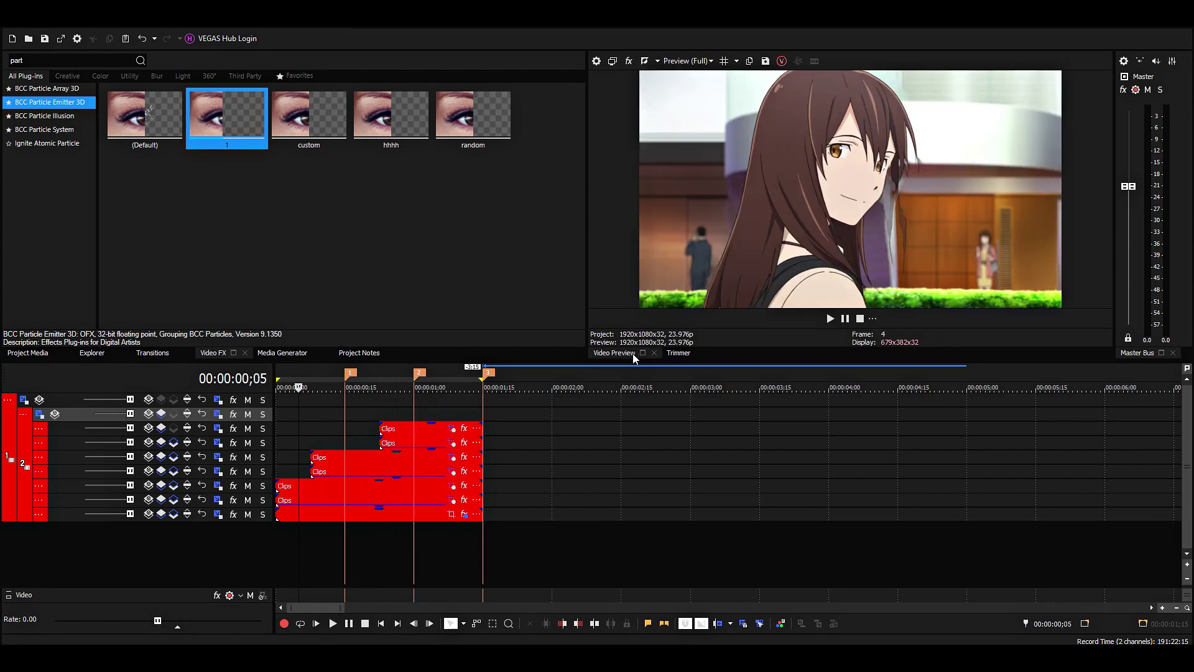